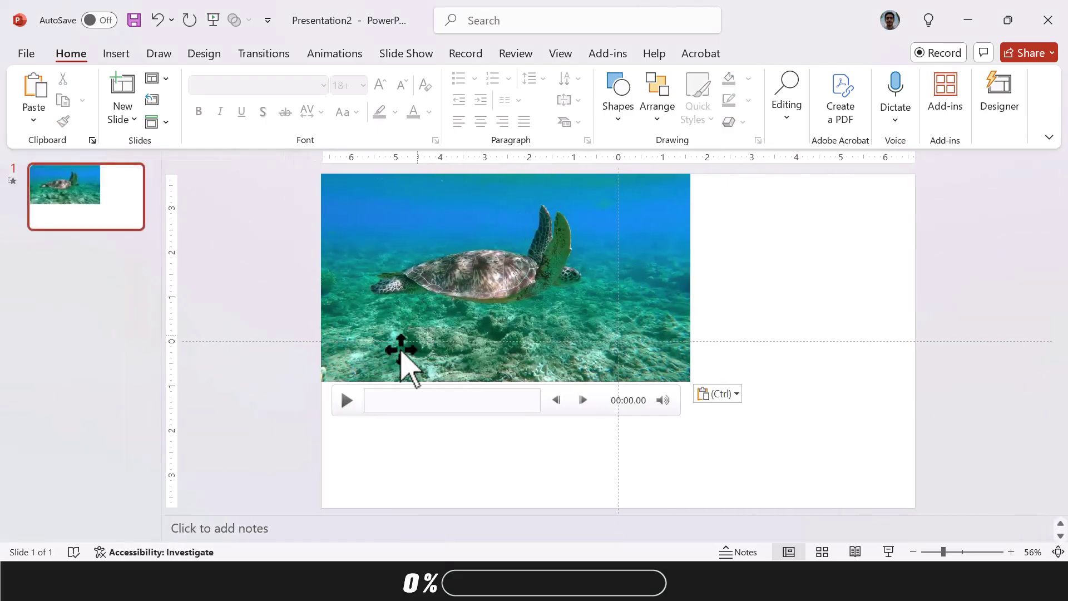
- Enlarge the turtle video so it fills the whole slide
left_click(347, 400)
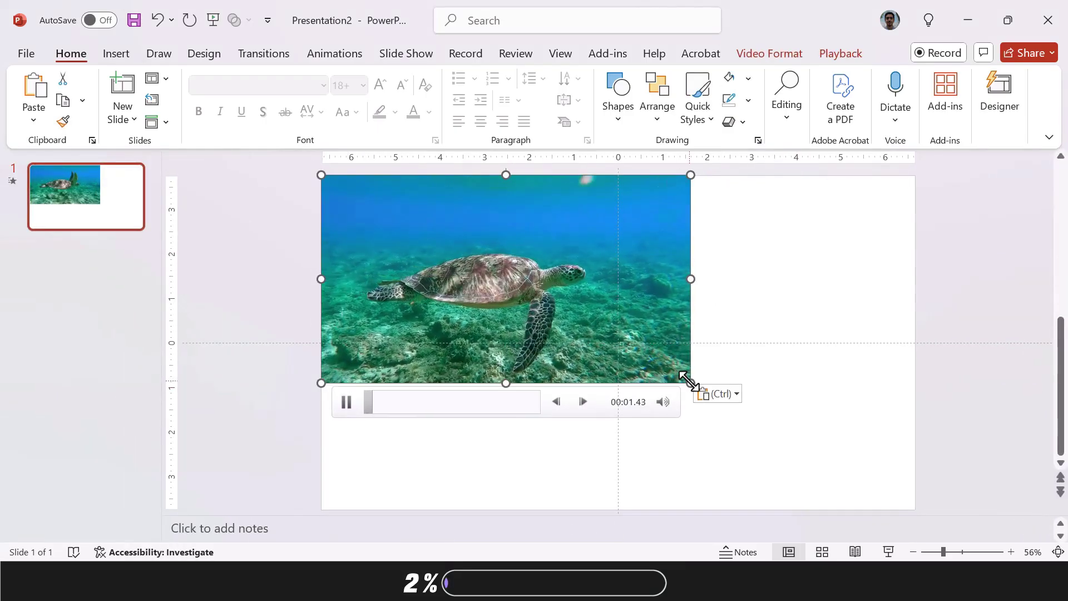
left_click_drag(688, 381, 915, 509)
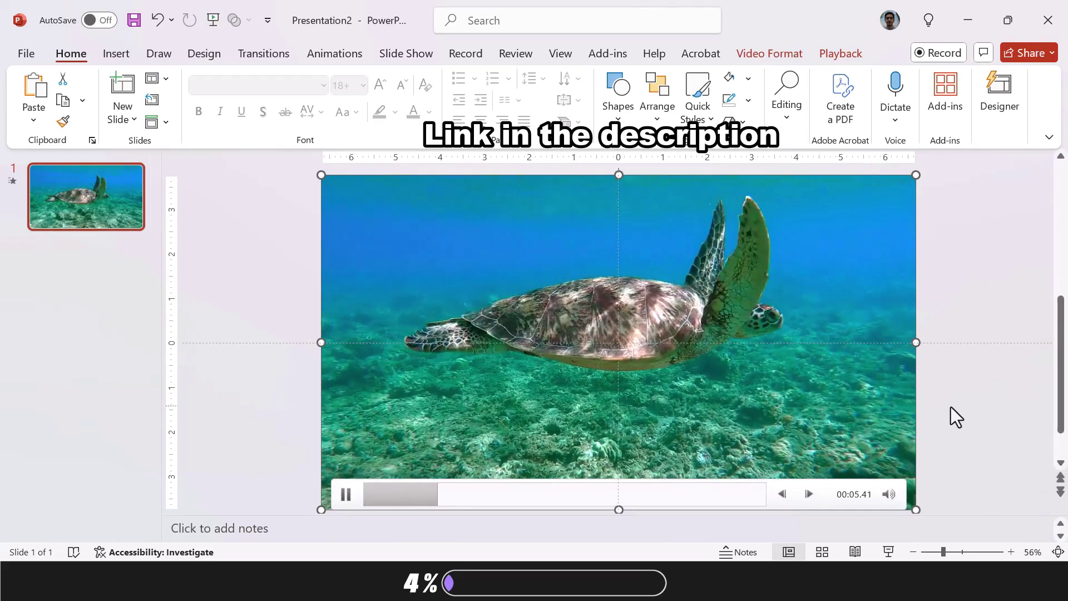
left_click(950, 406)
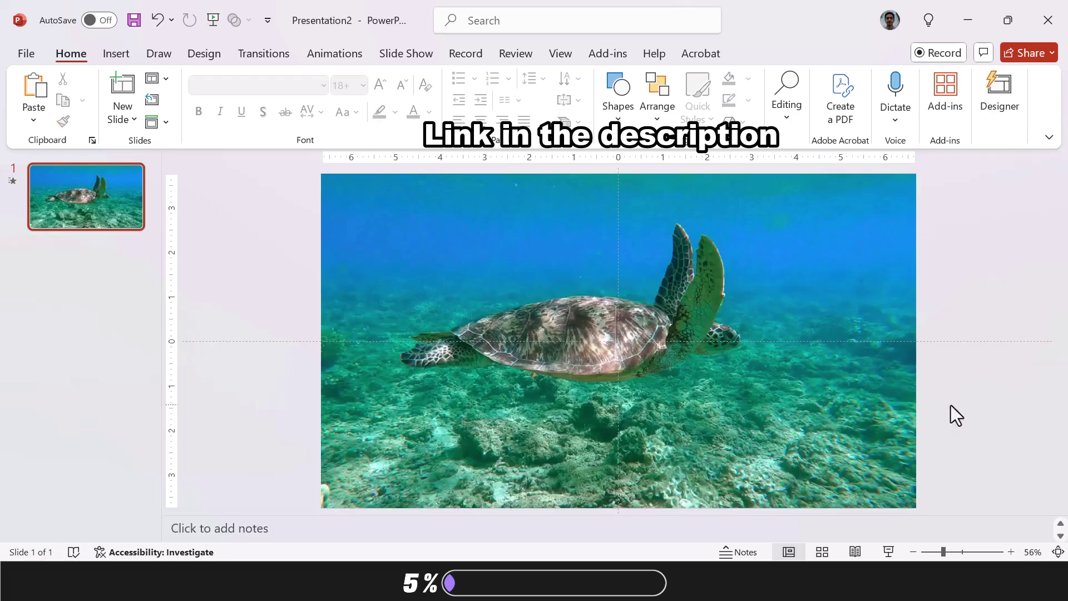
- Set the video's playback to start automatically and loop until stopped
left_click(579, 262)
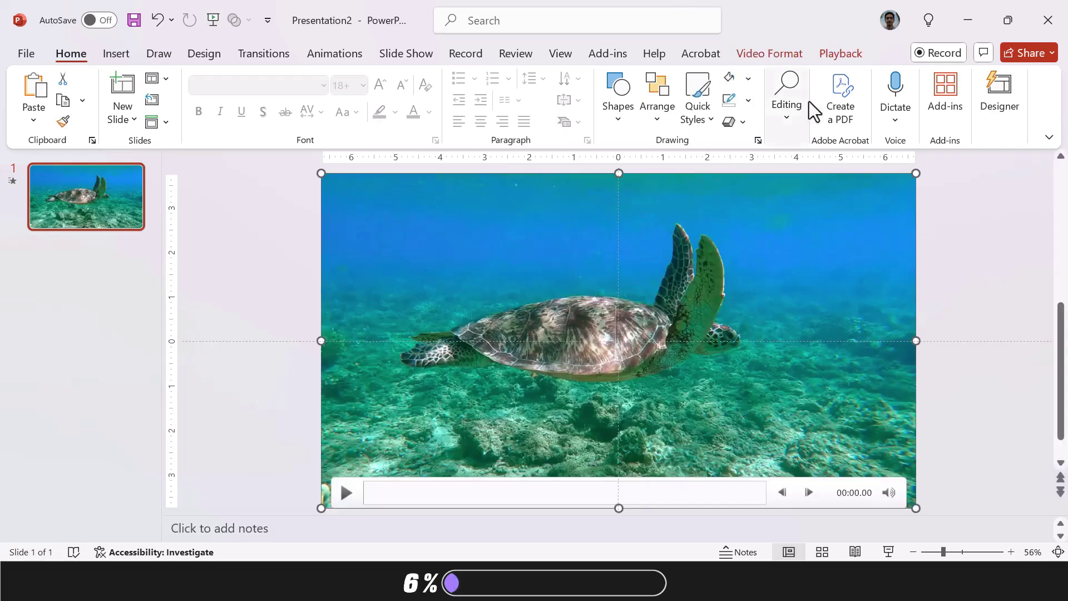
left_click(839, 54)
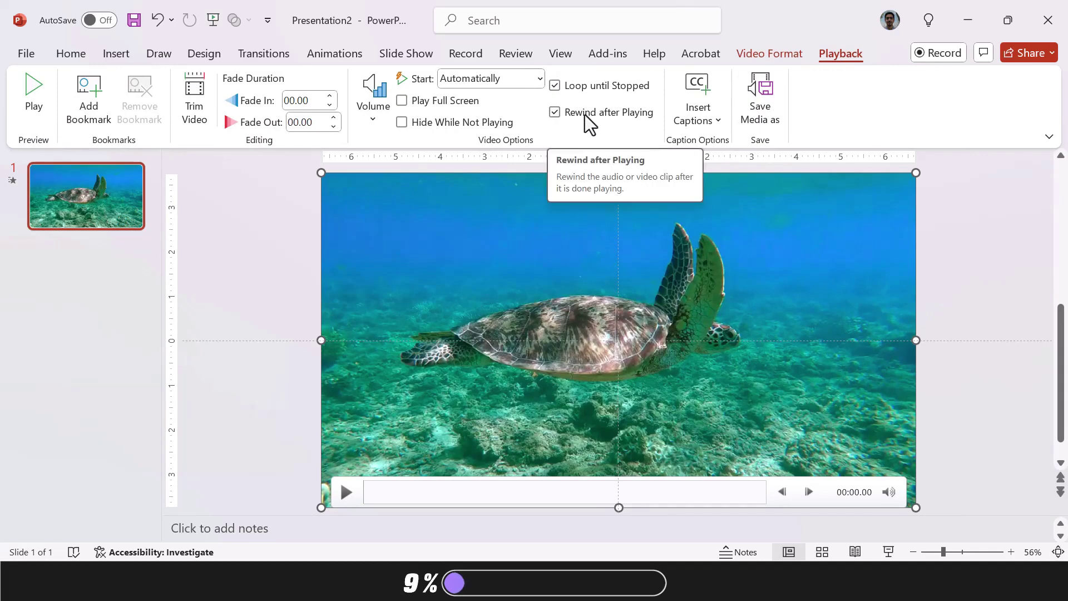
left_click(535, 81)
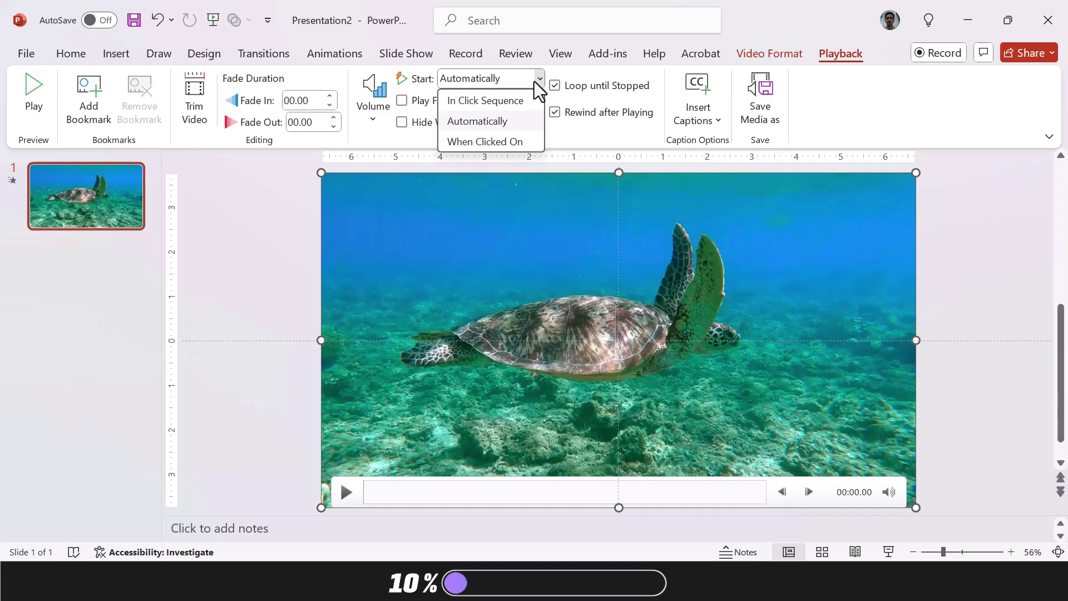
left_click(534, 81)
left_click(965, 240)
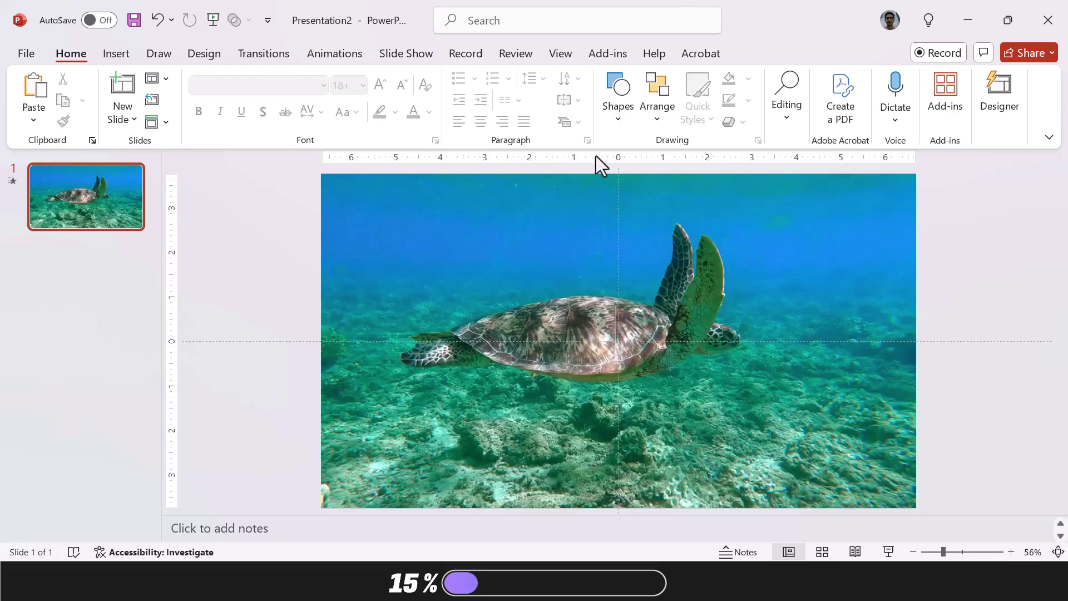
- Draw a tall rounded rectangle on the slide's left with less-rounded corners
left_click(613, 114)
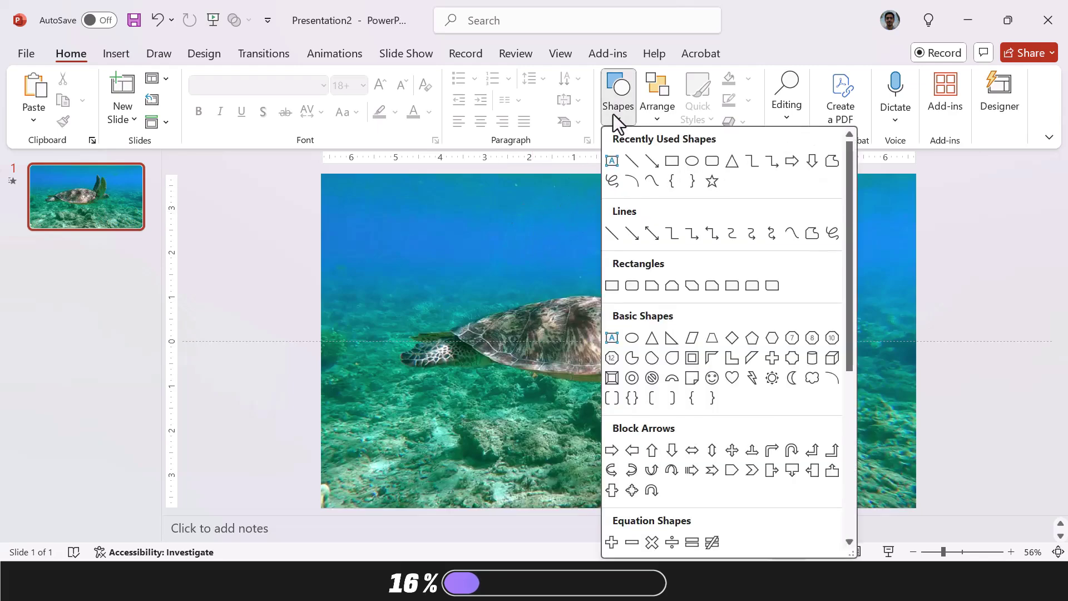
left_click(713, 161)
left_click_drag(358, 236, 511, 458)
left_click_drag(380, 238, 369, 237)
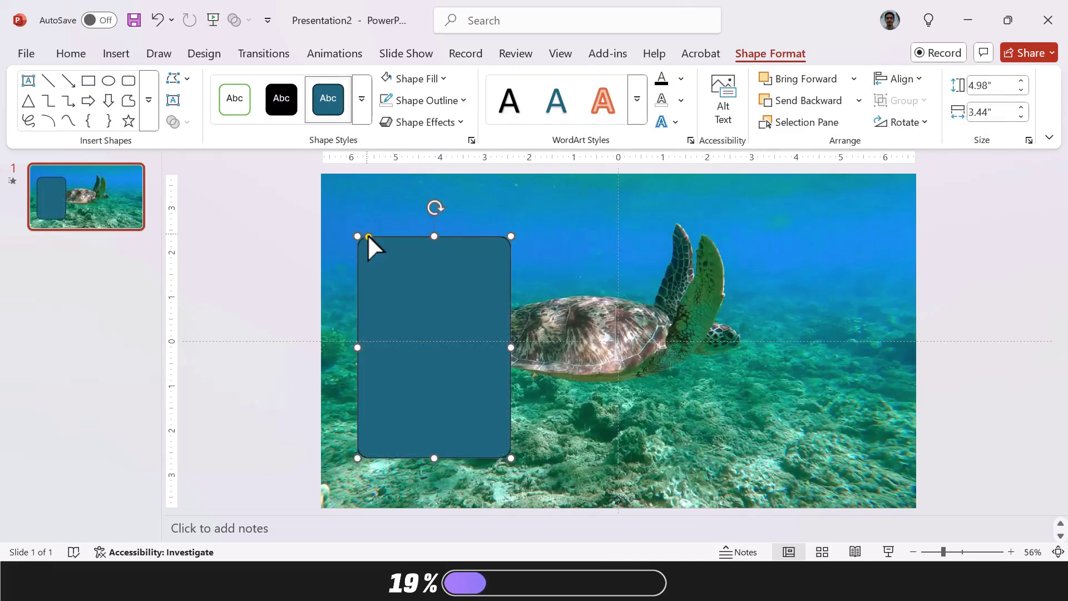
- Fill the rectangle dark green at 40% transparency
right_click(426, 295)
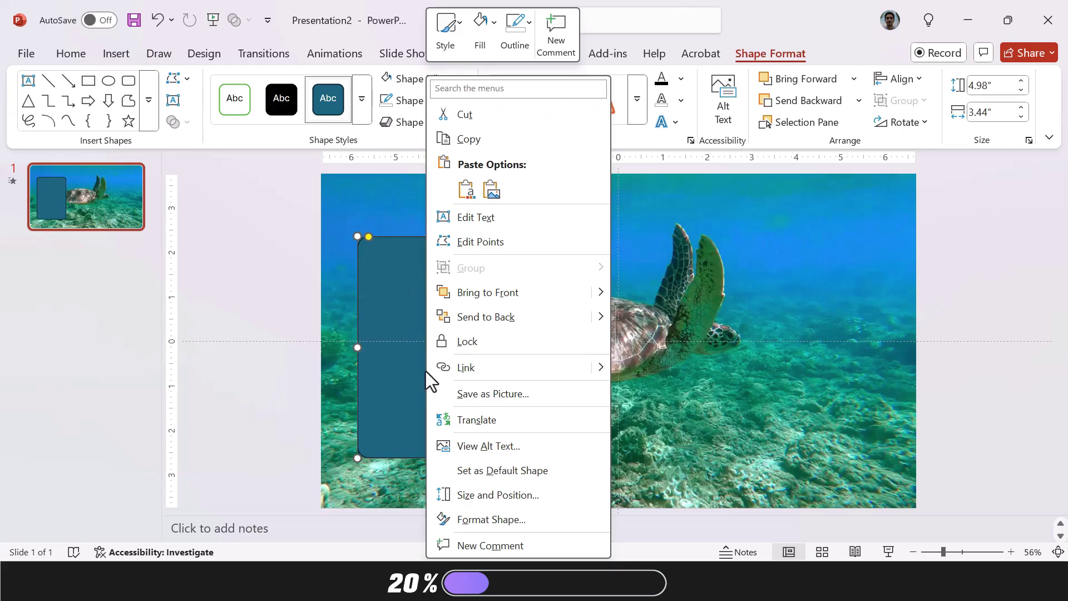
left_click(445, 519)
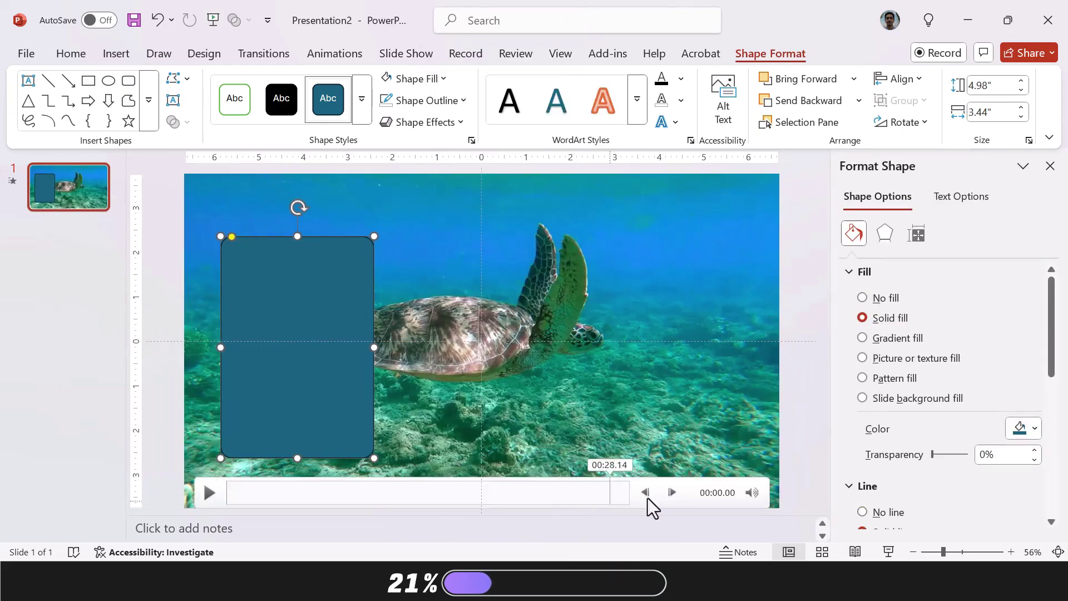
left_click(1033, 429)
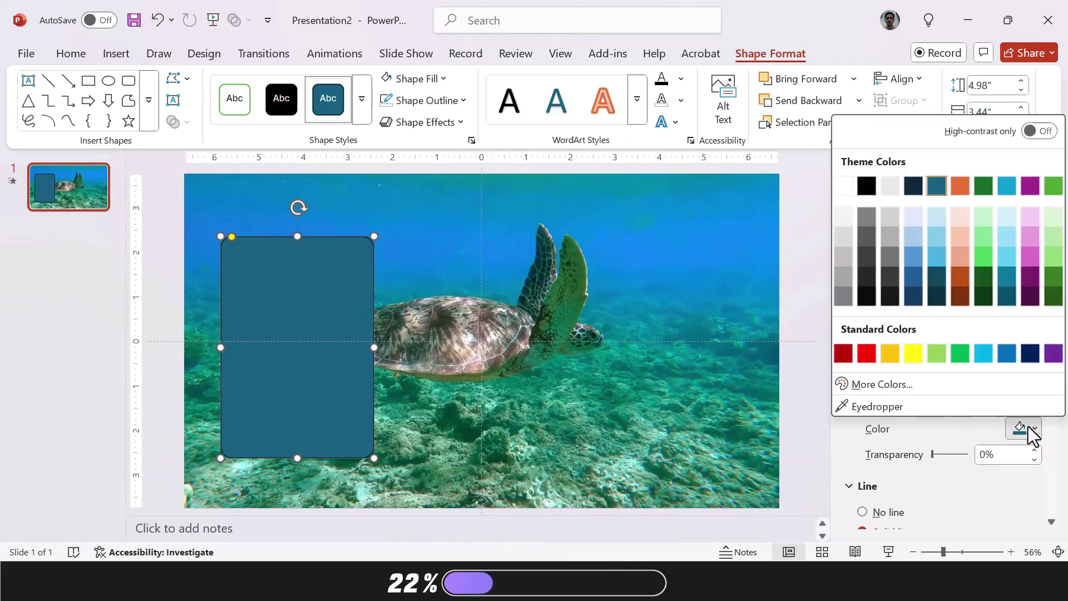
left_click(982, 295)
left_click_drag(933, 454, 939, 455)
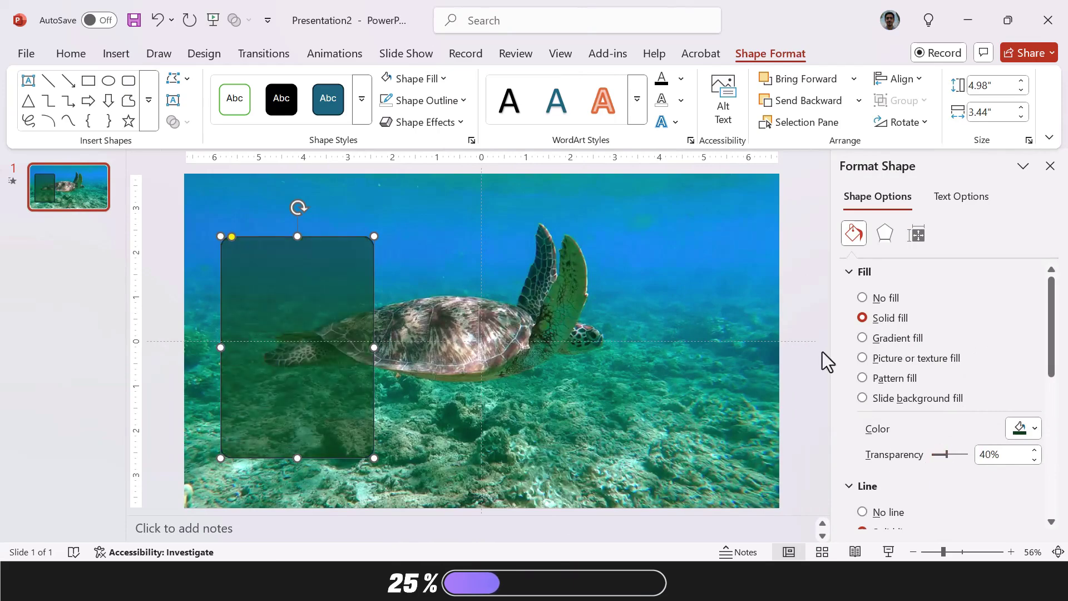
left_click(1050, 165)
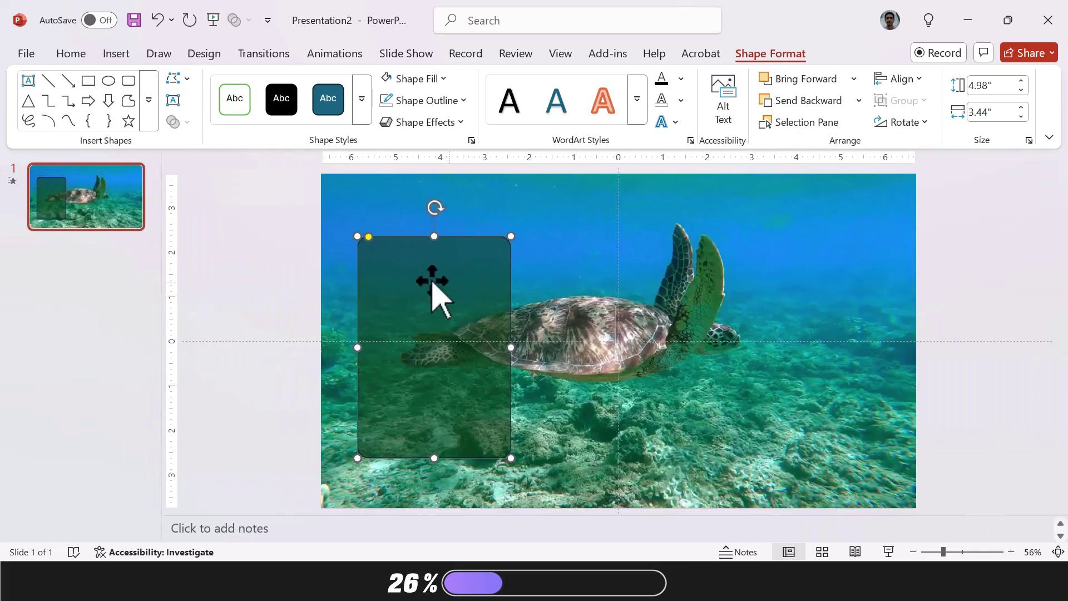
- Remove the green rectangle's outline
left_click(270, 269)
left_click(411, 264)
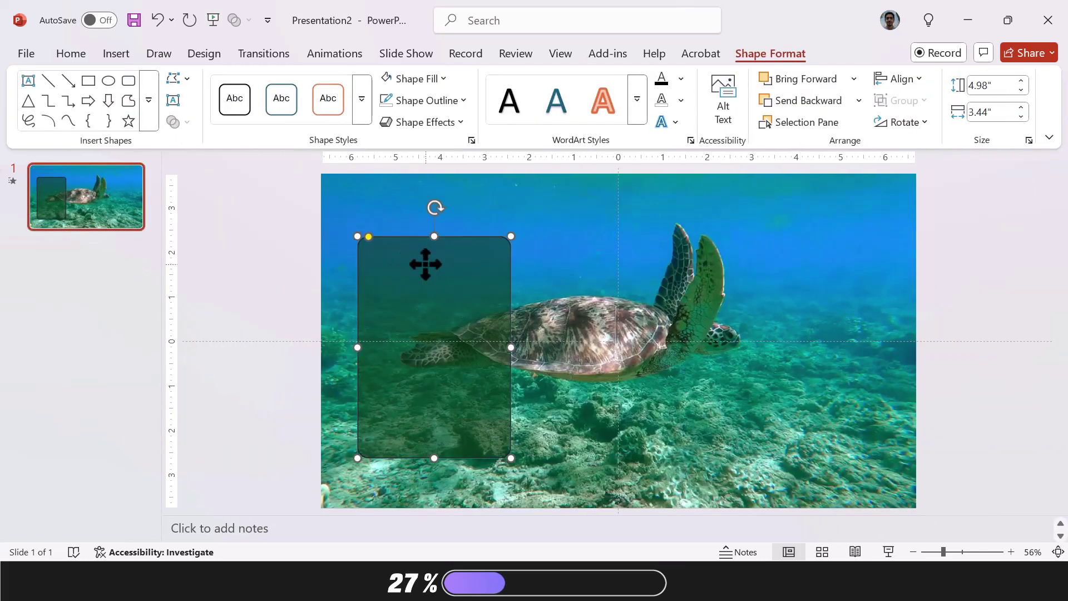
left_click(444, 100)
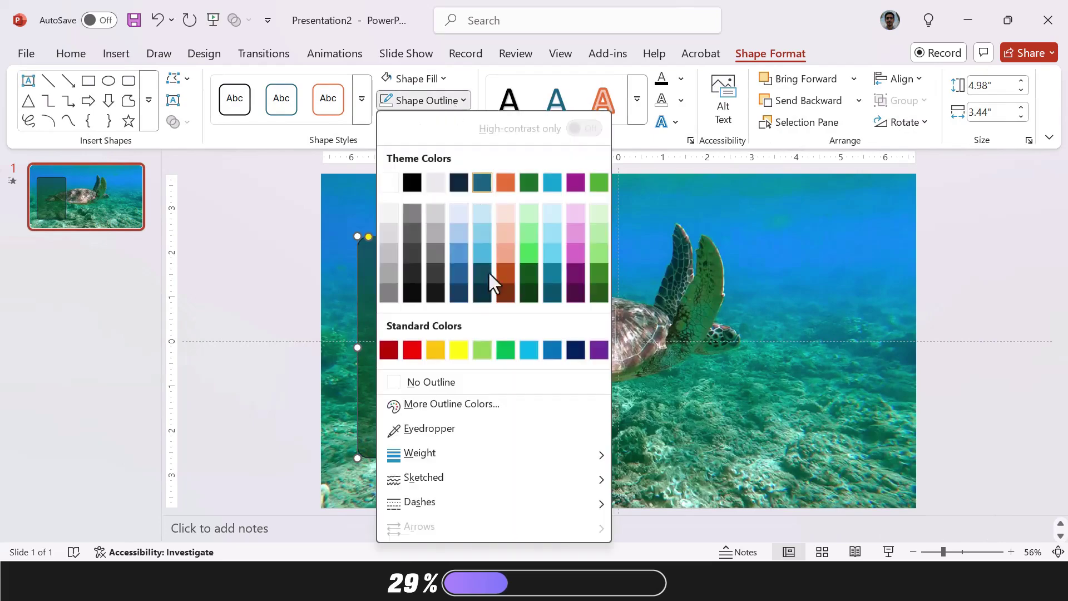
left_click(485, 383)
- Duplicate the green rectangle twice, placing three rectangles side by side
left_click(254, 290)
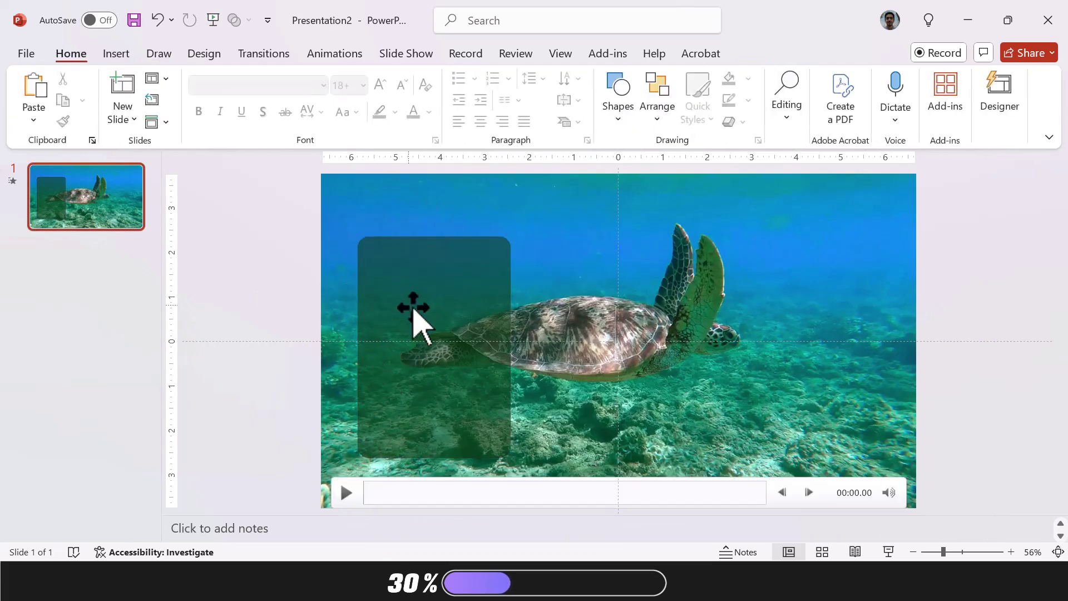
left_click(433, 328)
key("ctrl+d")
left_click_drag(431, 330, 595, 324)
key("ctrl+d")
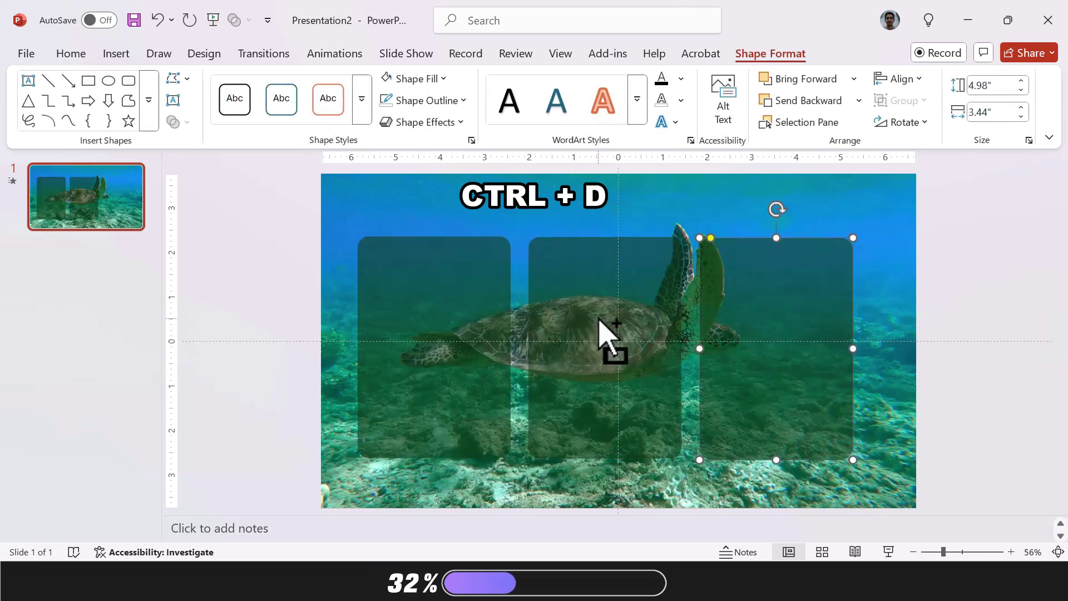
left_click_drag(784, 317, 803, 329)
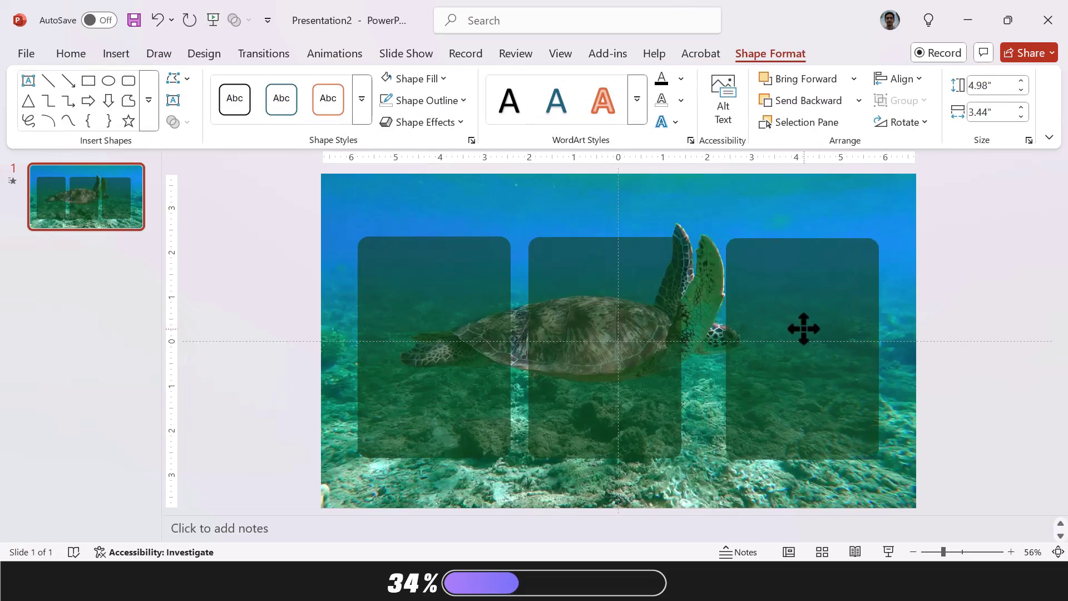
left_click_drag(469, 326, 464, 315)
- Distribute the three rectangles horizontally and group them
key("ctrl+a")
left_click_drag(251, 219, 896, 491)
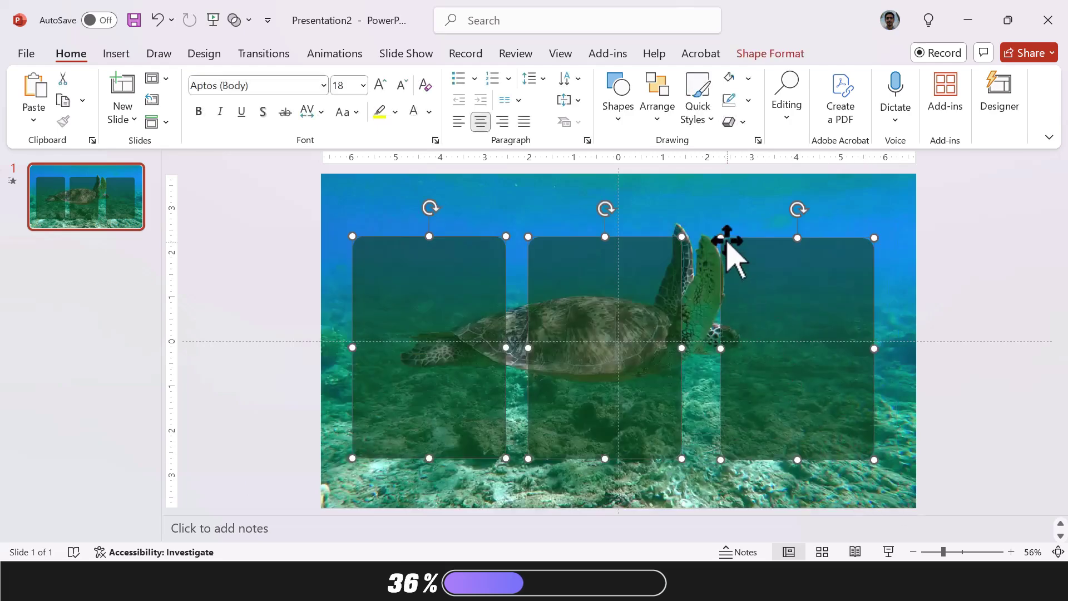
left_click(659, 110)
mouse_move(714, 401)
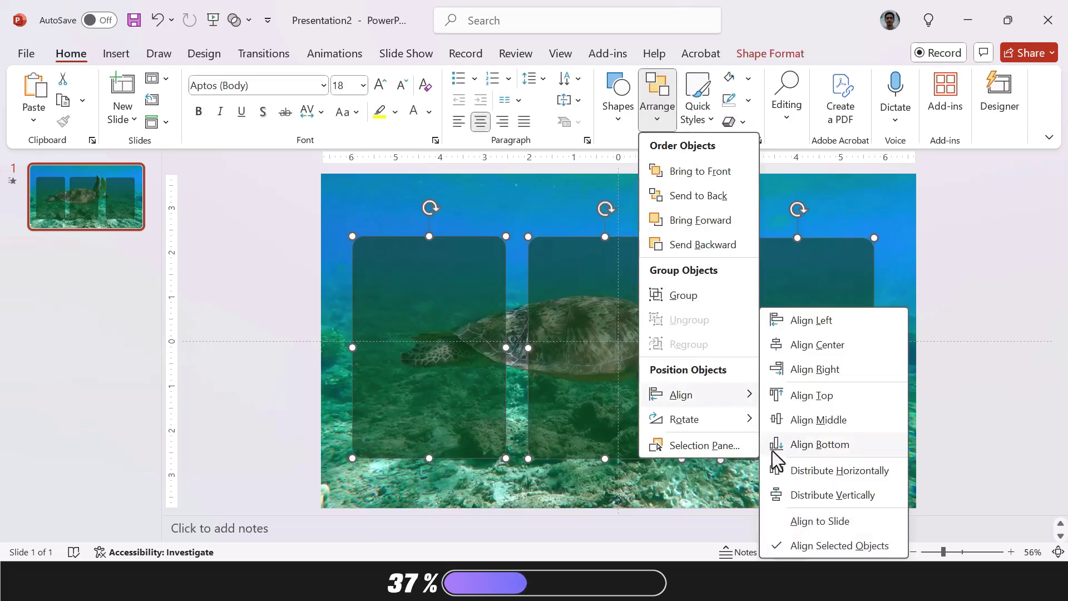
left_click(812, 471)
key("ctrl+g")
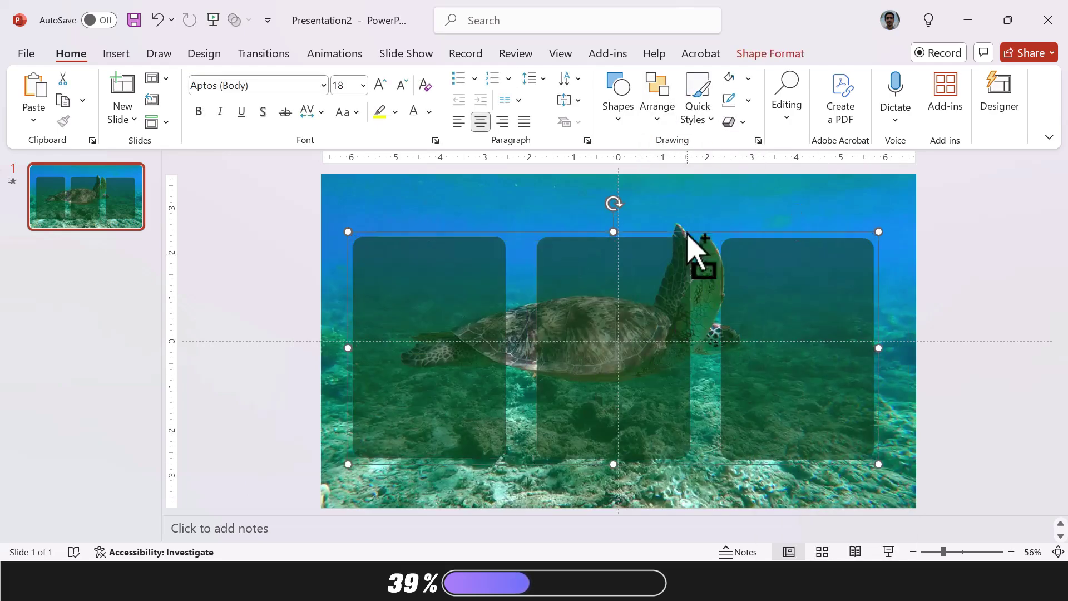
- Align the rectangle group to the centre and middle of the slide
left_click(657, 100)
mouse_move(704, 393)
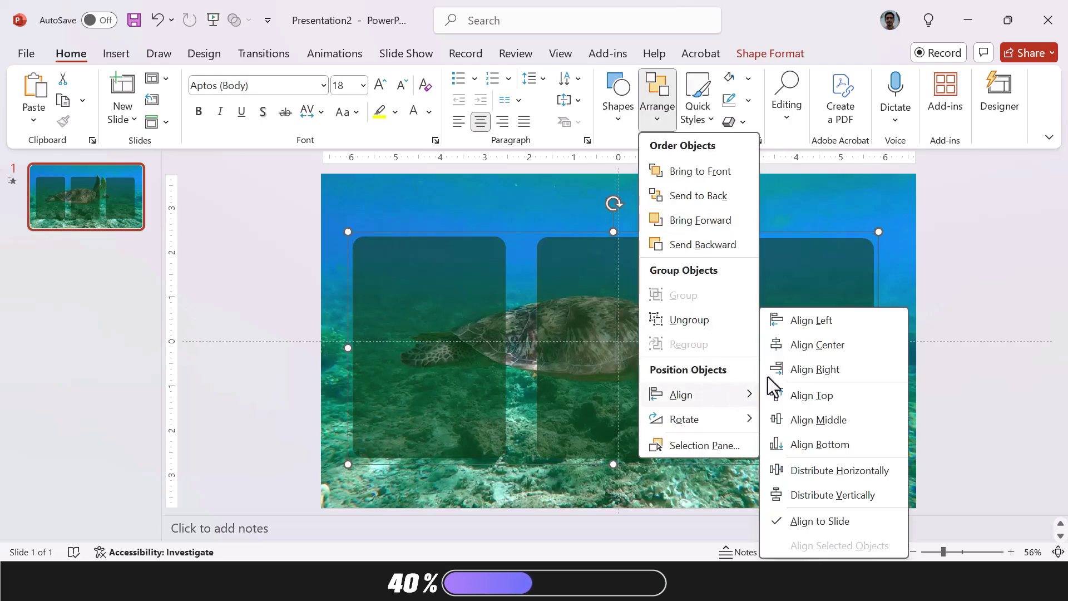
left_click(803, 343)
left_click(658, 108)
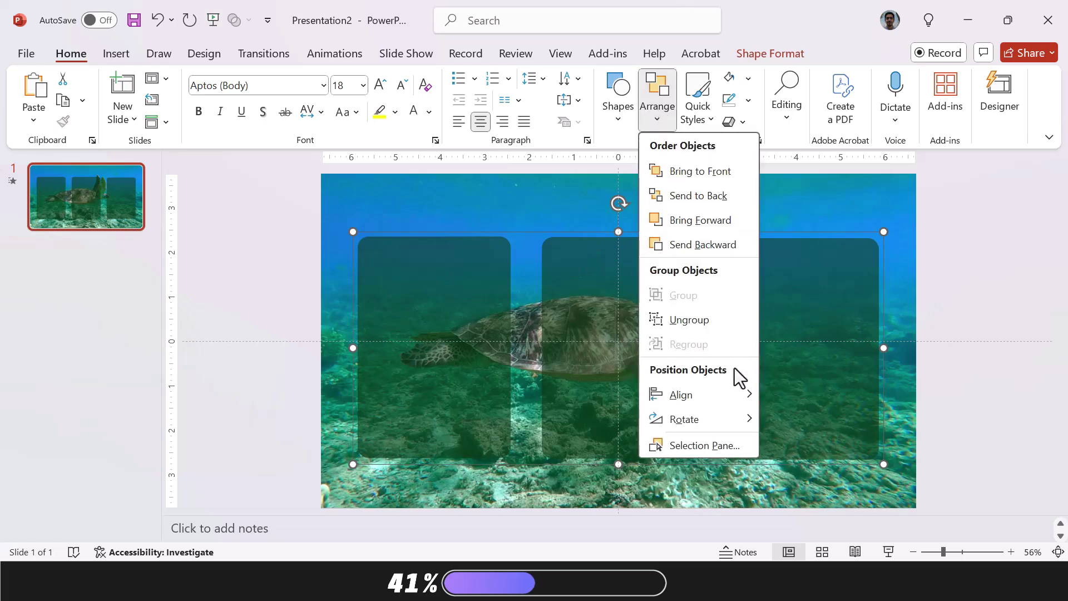
left_click(778, 421)
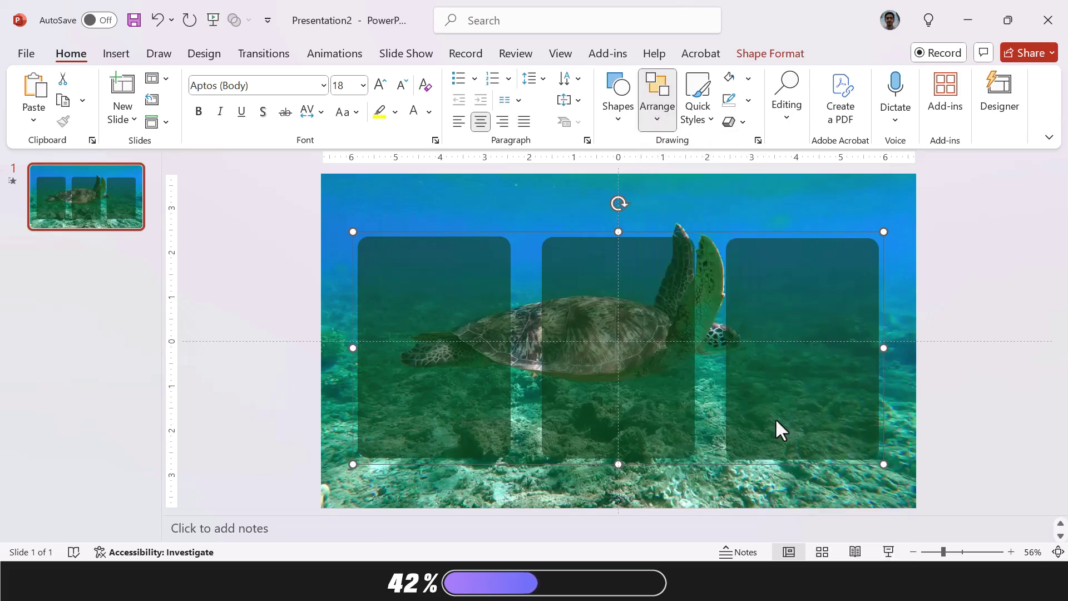
left_click(993, 368)
- Ungroup the three rectangles back into separate shapes
mouse_move(822, 304)
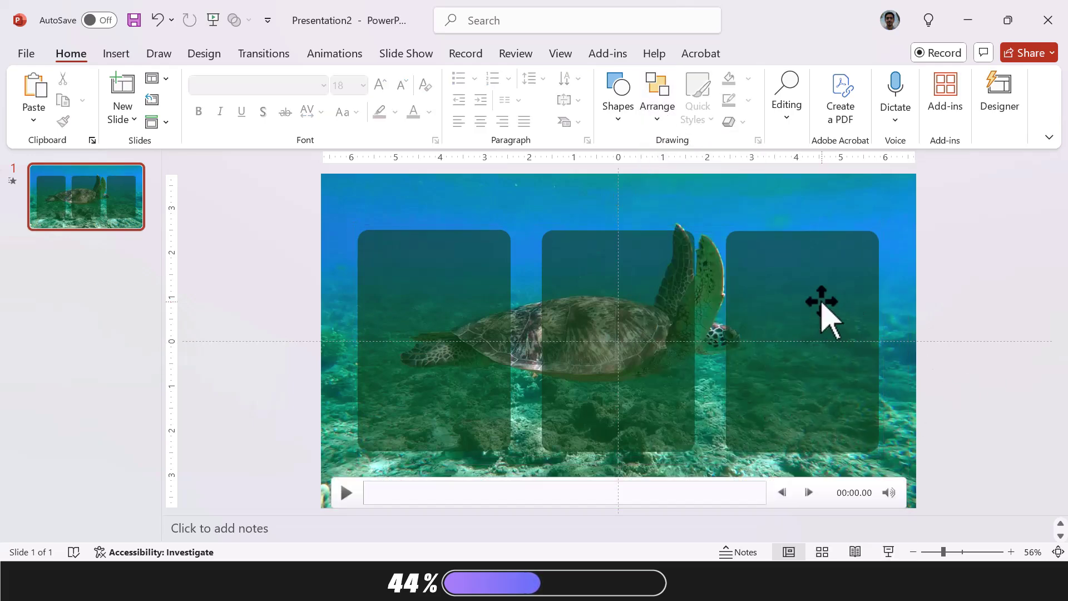
left_click(822, 304)
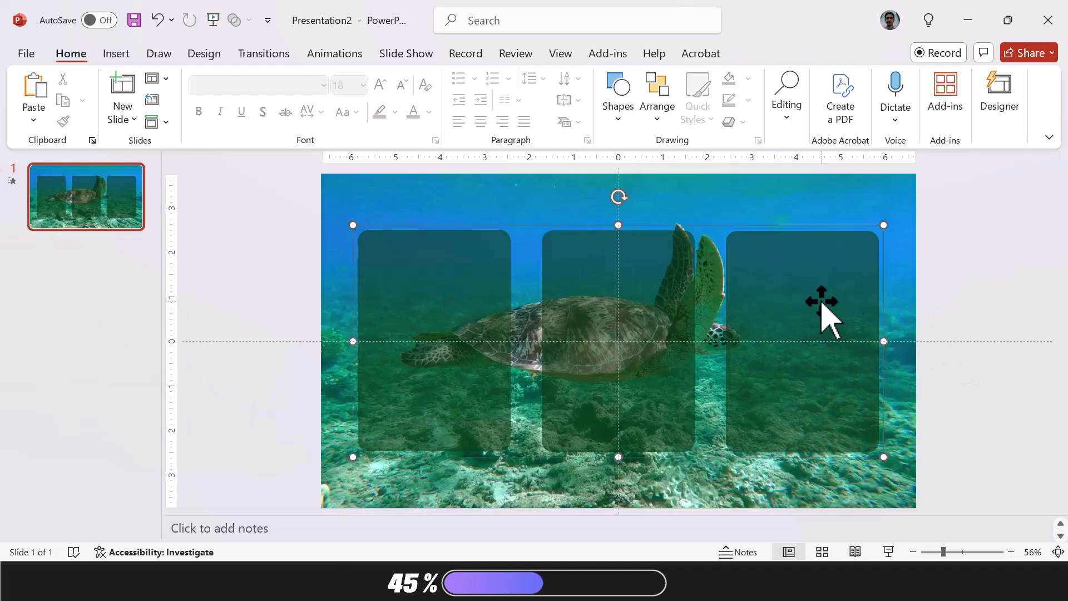
right_click(822, 302)
mouse_move(829, 325)
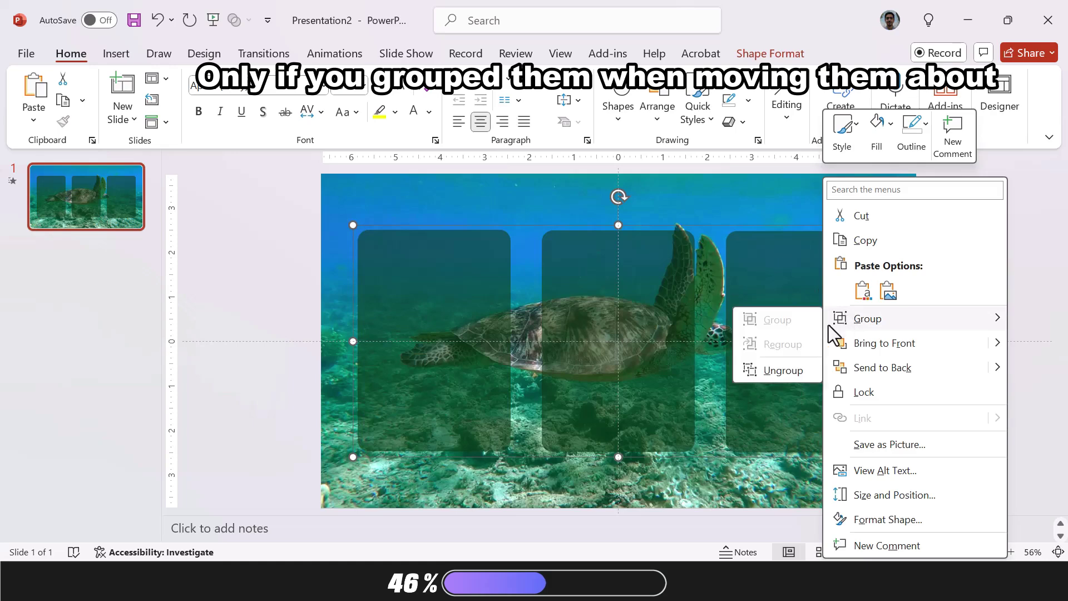
left_click(782, 374)
left_click(233, 215)
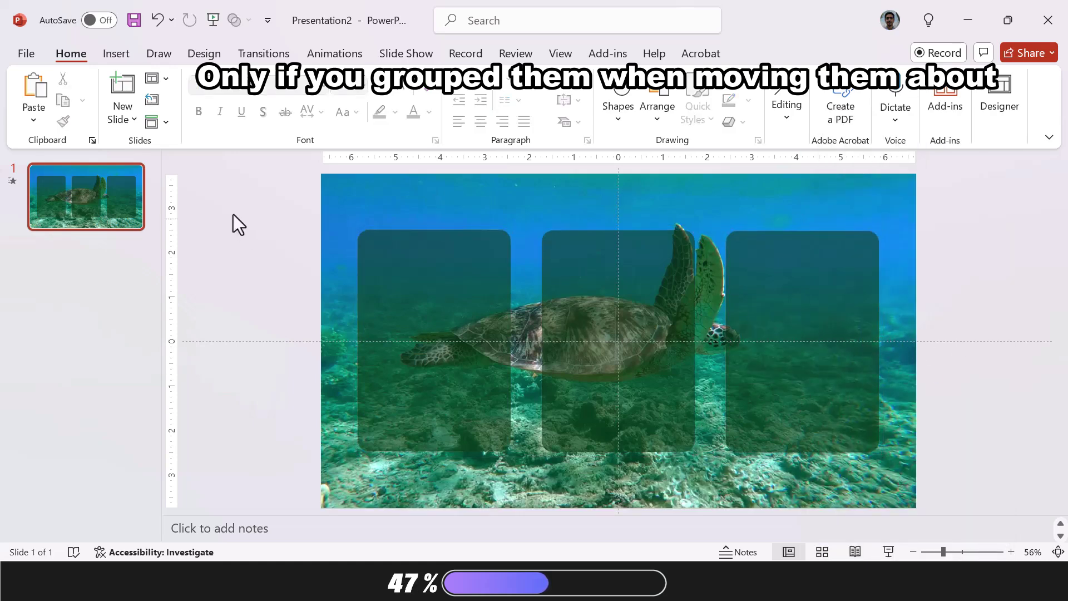
- Add a centred 'Habitat' heading text box in the left card
left_click(118, 52)
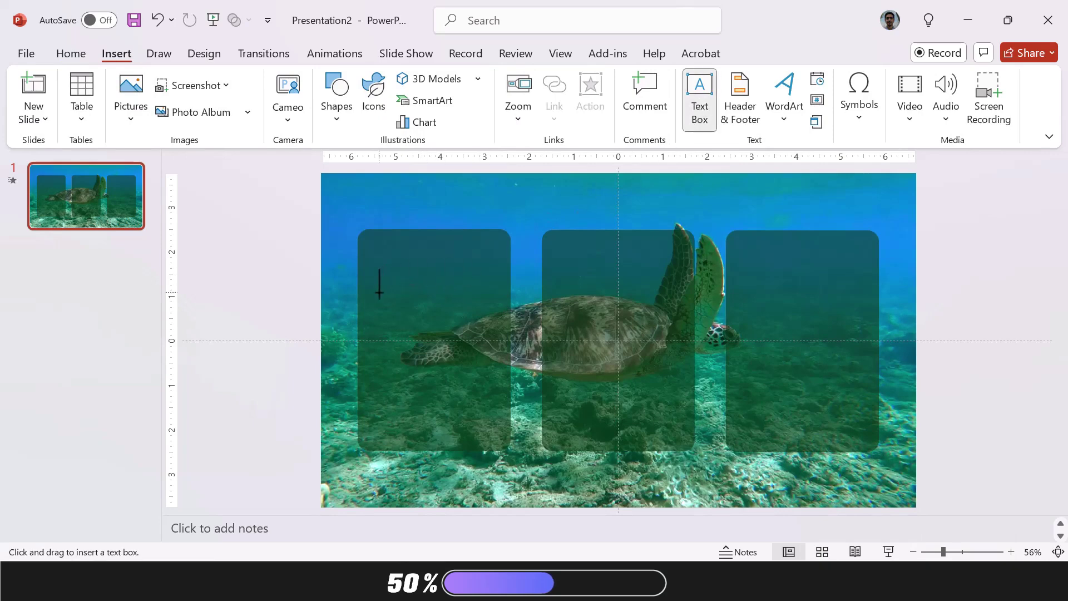
left_click_drag(478, 325, 477, 324)
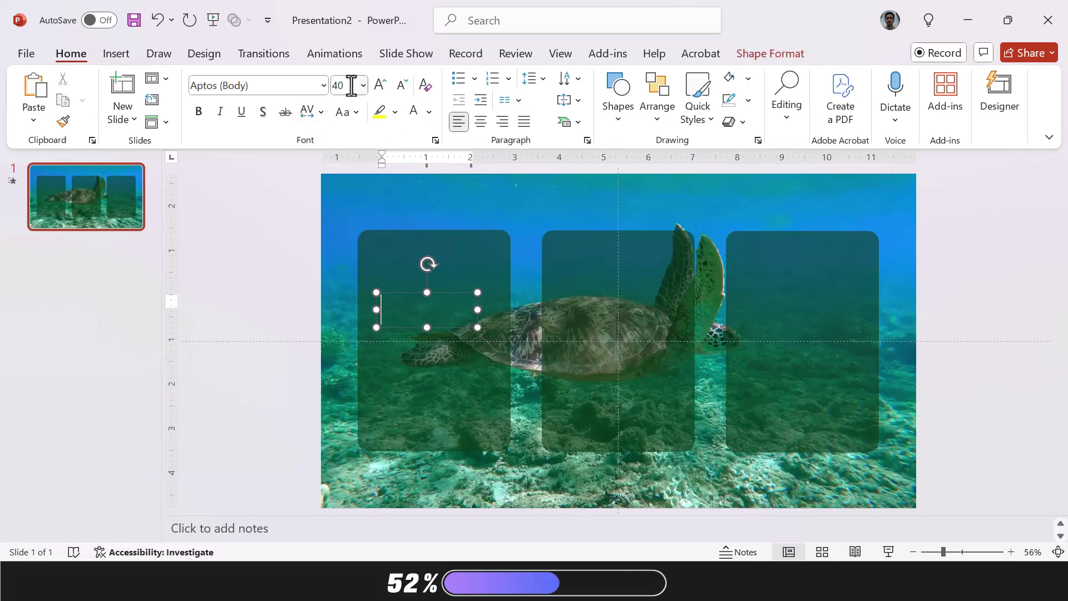
type("H")
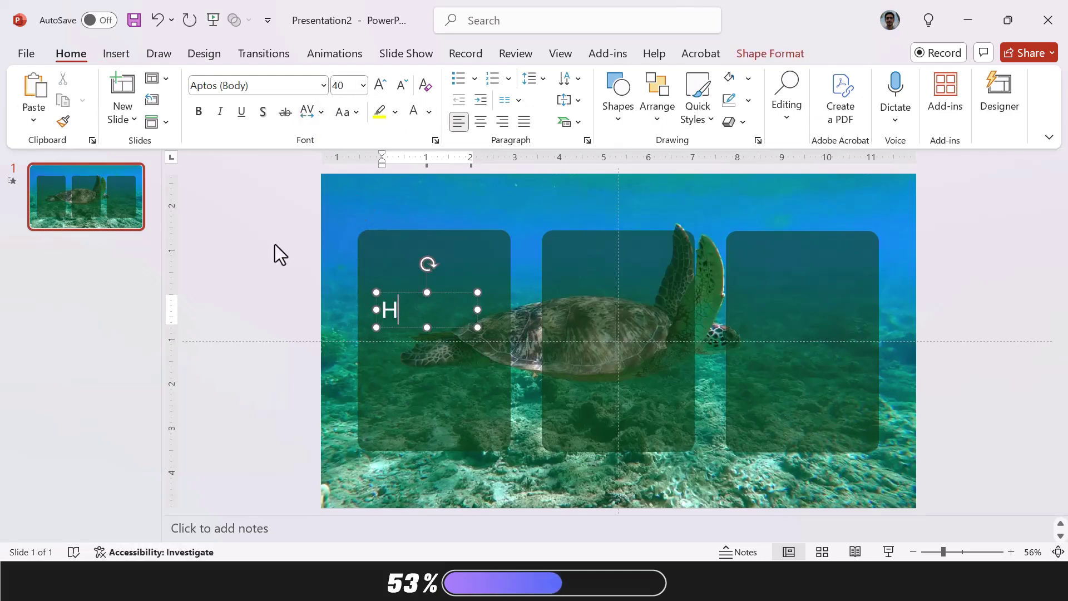
type("abitat")
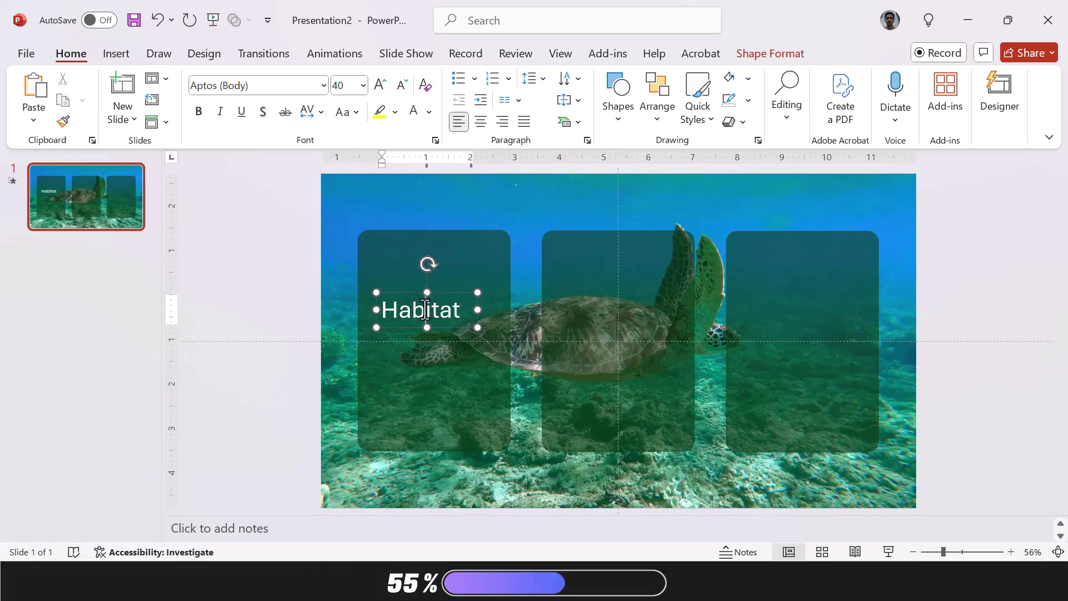
double_click(421, 309)
left_click(515, 280)
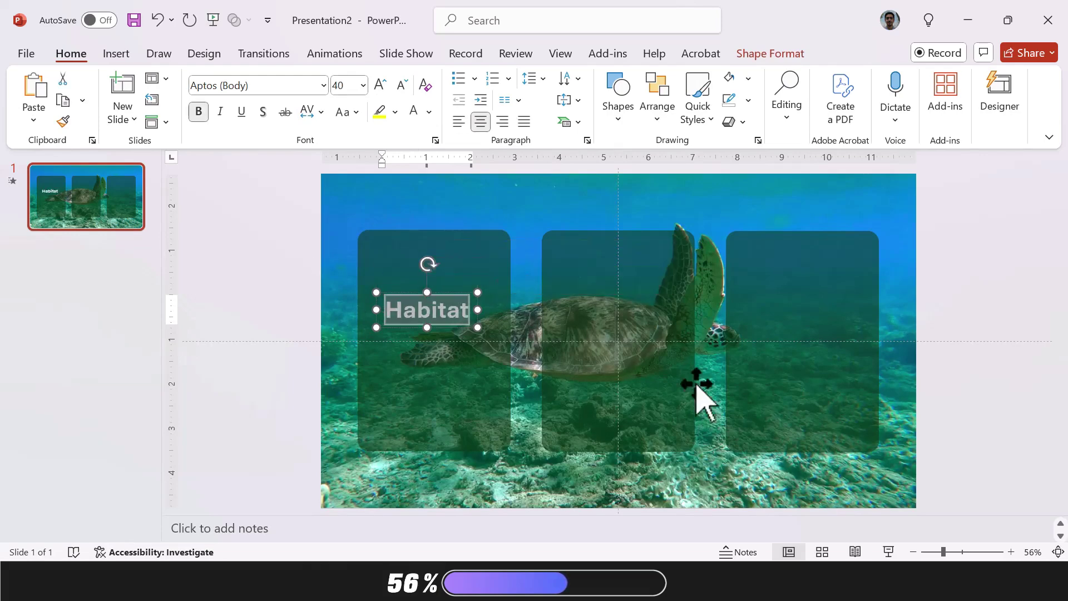
- Paste the sea turtle migration paragraph below the heading and nudge it into place
left_click(286, 350)
type("Sea turtles are known for their long migrations. Some species travel thousands of miles between nesting sites and feeding grounds,")
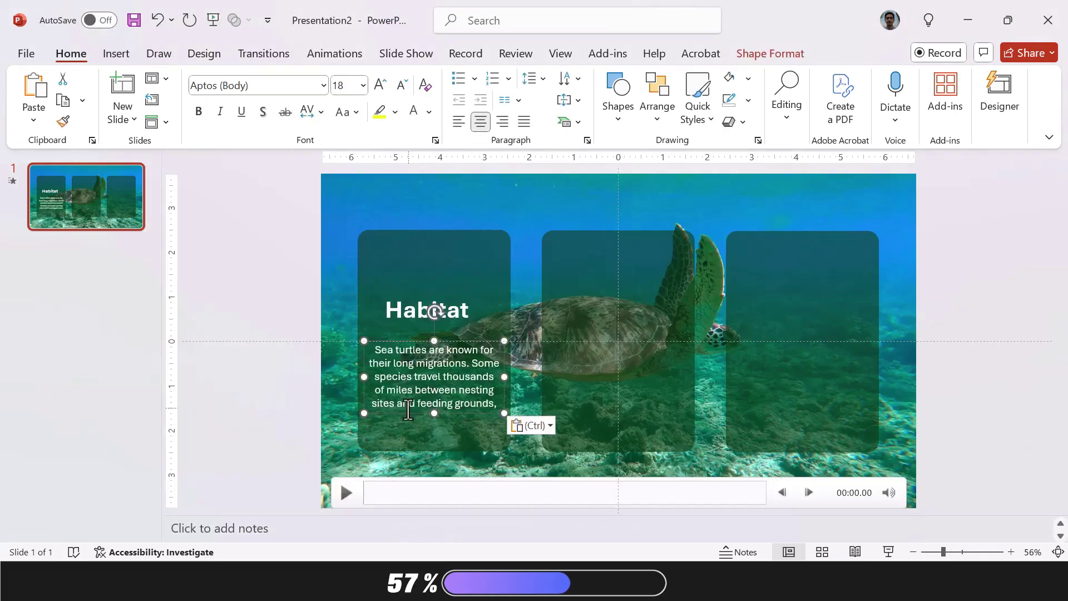
left_click_drag(409, 411, 412, 412)
left_click(445, 328)
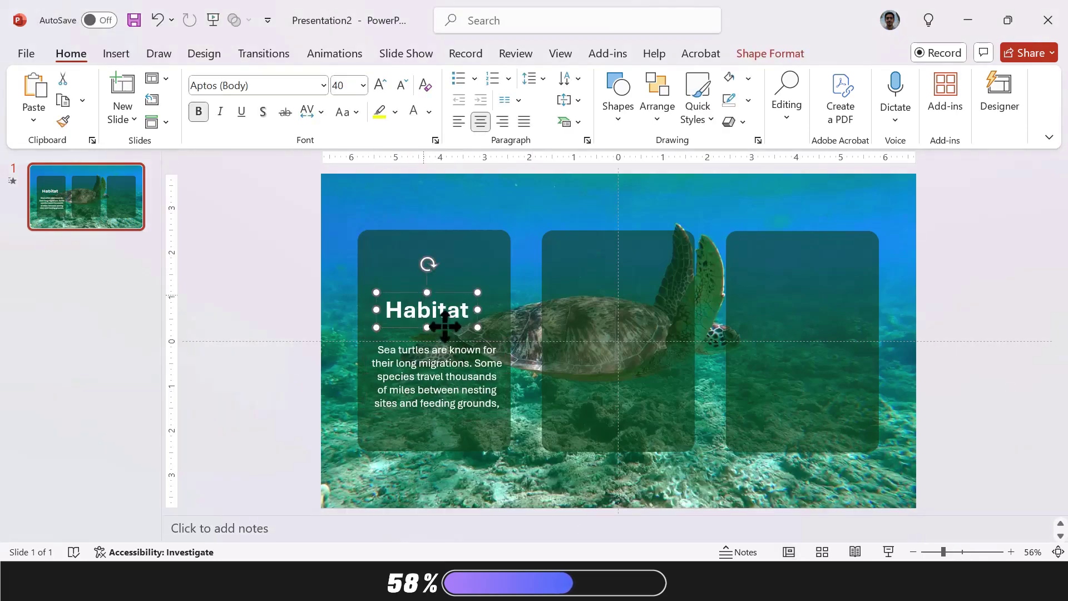
left_click(265, 280)
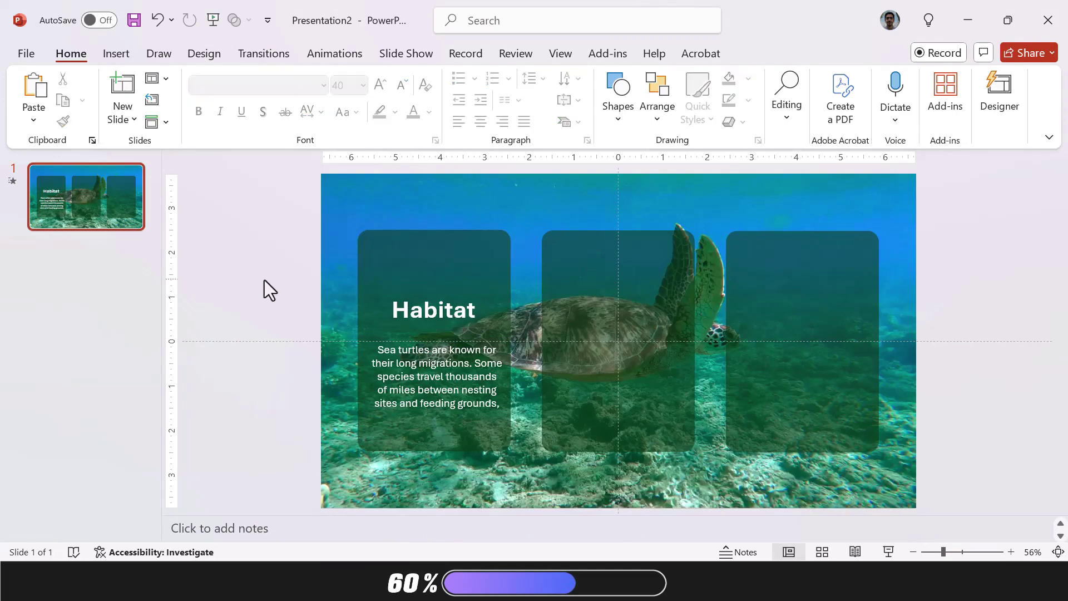
- Insert the wave icon found by searching the stock icons for 'ocean'
left_click(124, 51)
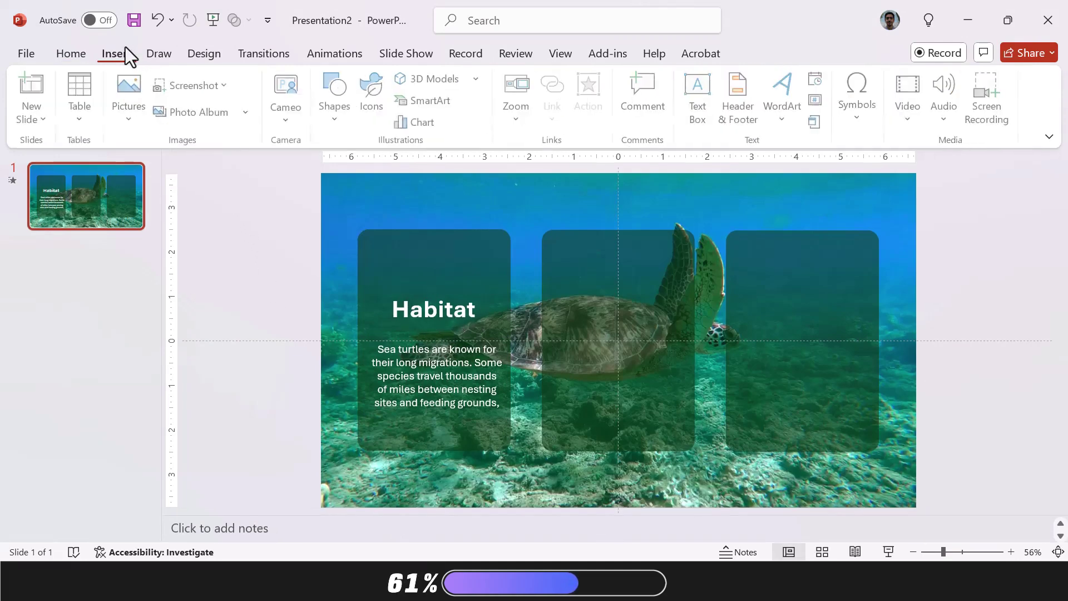
left_click(369, 93)
type("ocean")
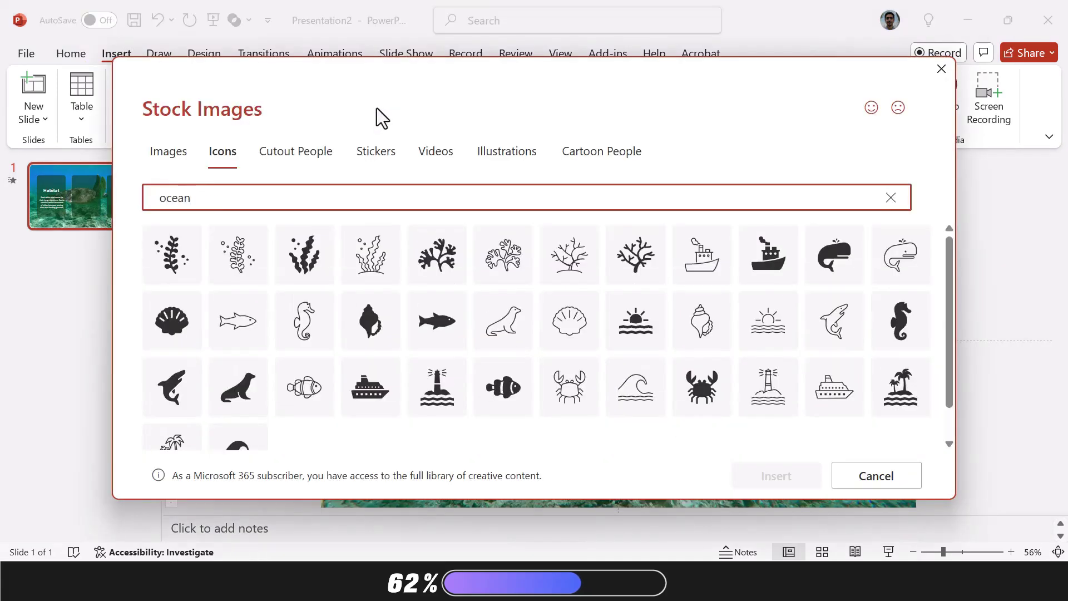
scroll(371, 281, "down", 1)
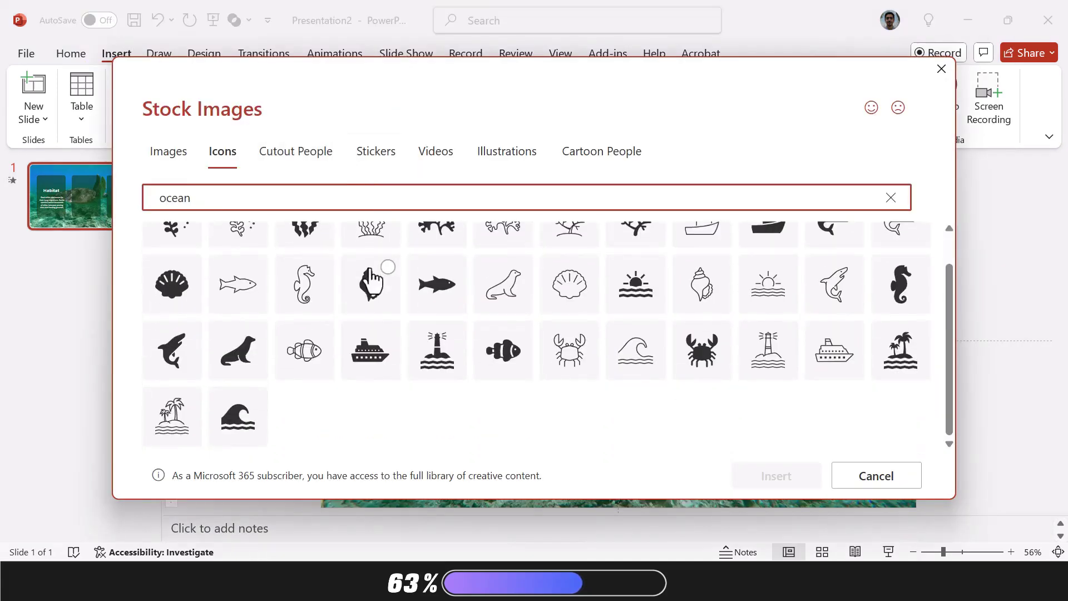
left_click(630, 370)
left_click(775, 477)
- Position the wave icon above the Habitat heading in the left card
left_click(953, 288)
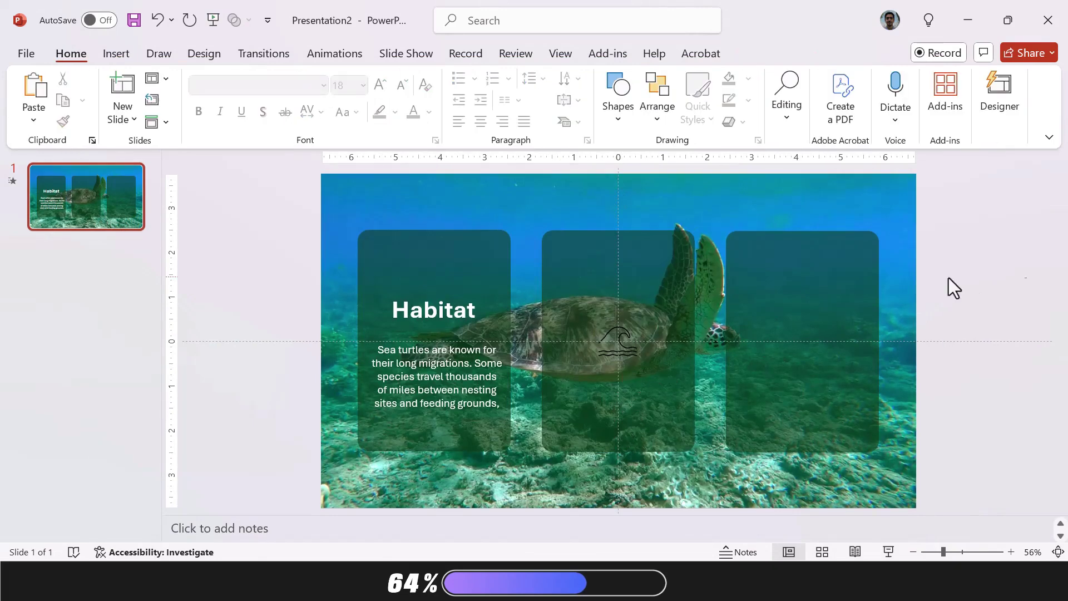
left_click_drag(948, 276, 479, 406)
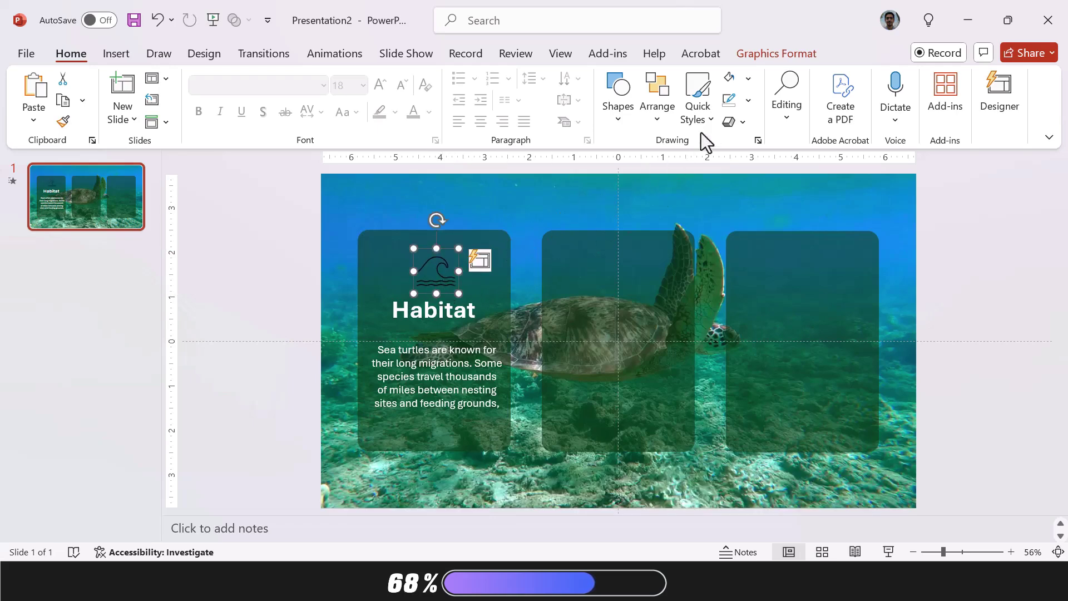
left_click(436, 284)
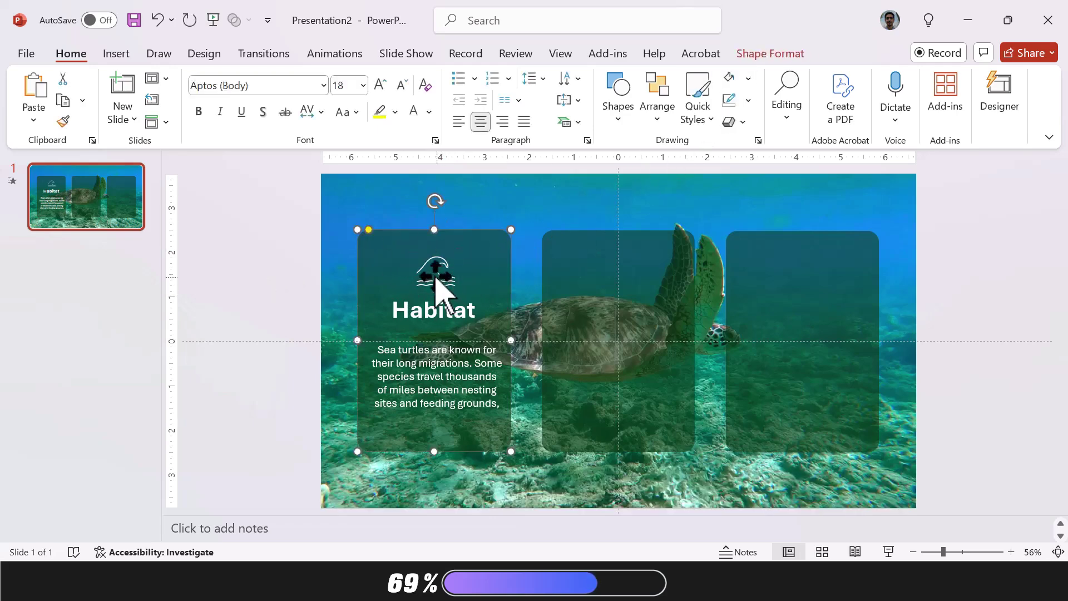
left_click(436, 285)
left_click(445, 306)
- Copy the Habitat card's icon, heading and text into the middle and right cards
left_click_drag(446, 306, 455, 331)
left_click(255, 332)
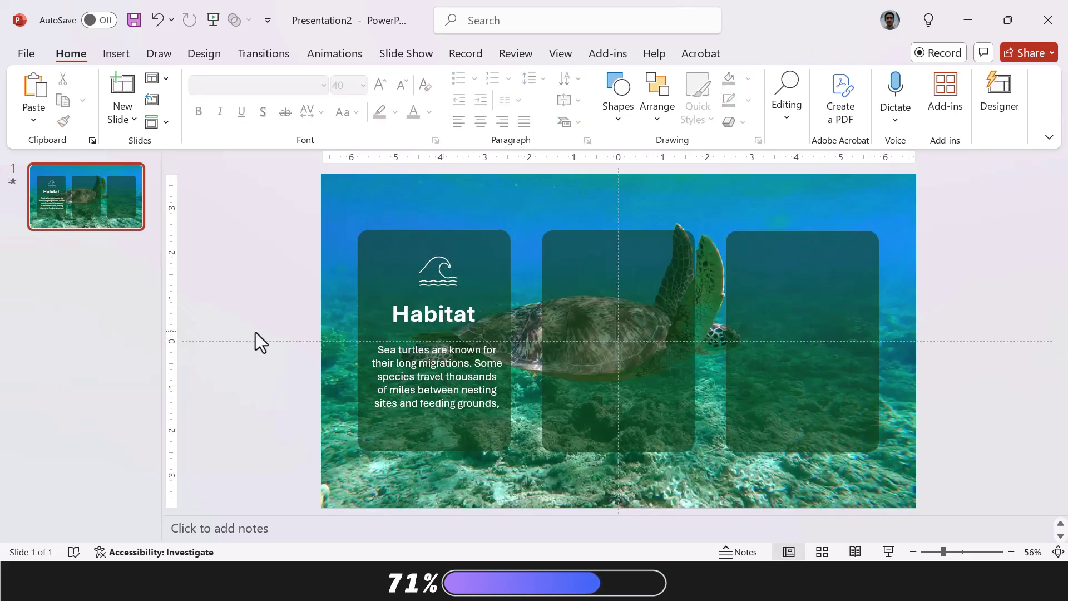
left_click_drag(304, 252, 524, 439)
left_click_drag(374, 415, 568, 429)
key("ctrl+d")
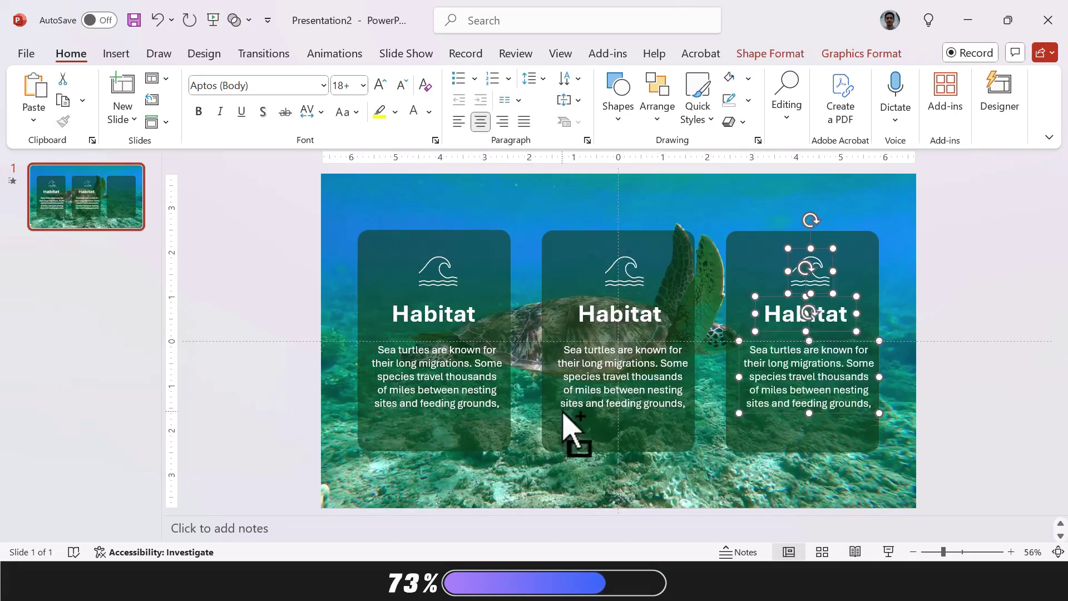
- Replace the middle card's body text and move the Status text into the right card
left_click(806, 310)
triple_click(624, 364)
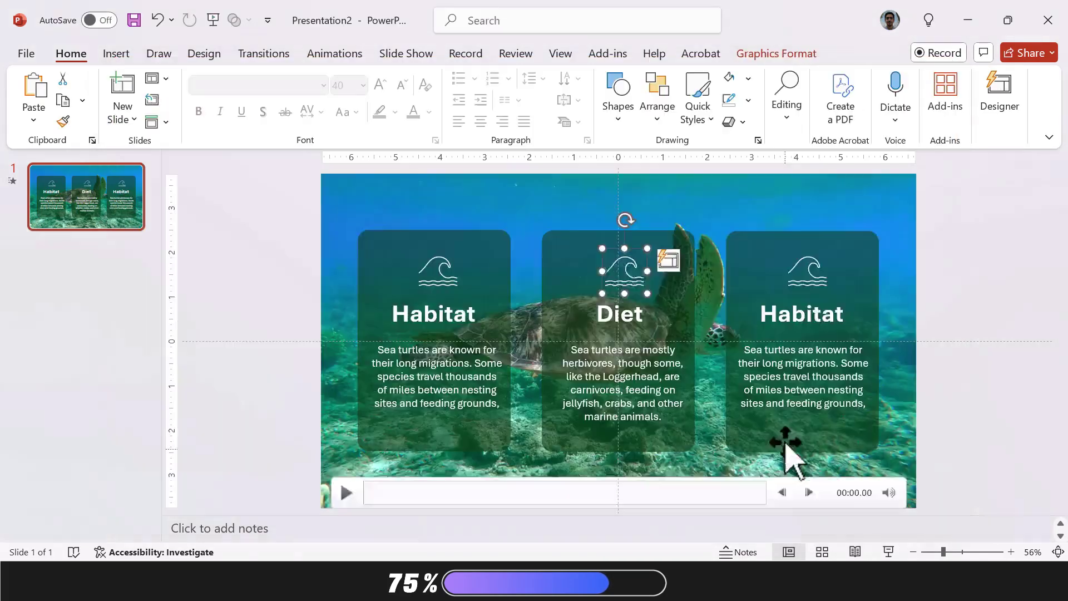
left_click(815, 306)
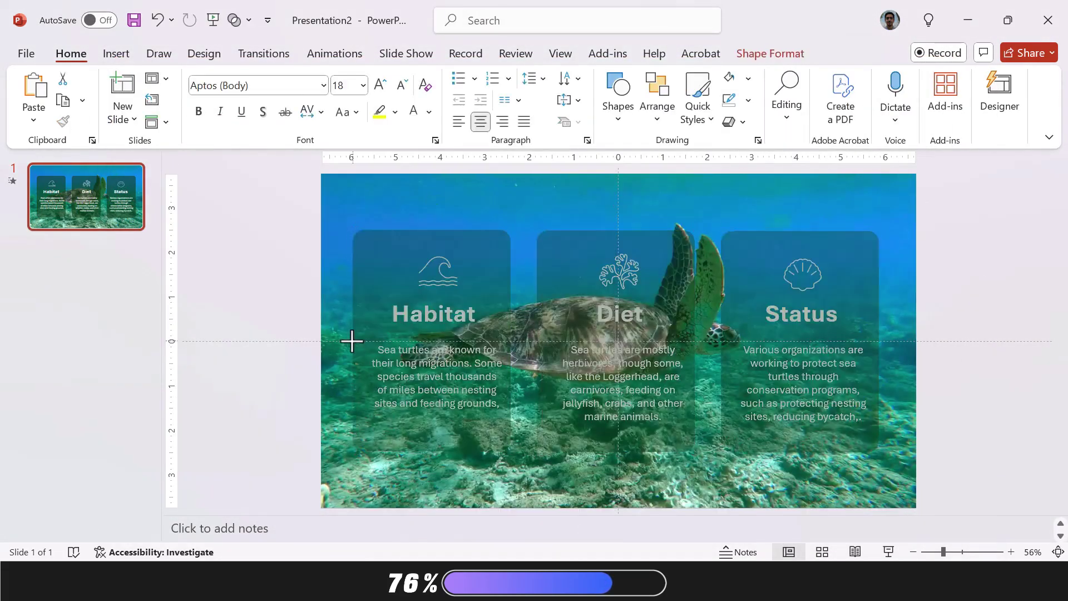
left_click_drag(352, 341, 717, 384)
- Select the cards' icons and headings, narrowing the selection to the Diet icon
left_click(434, 313)
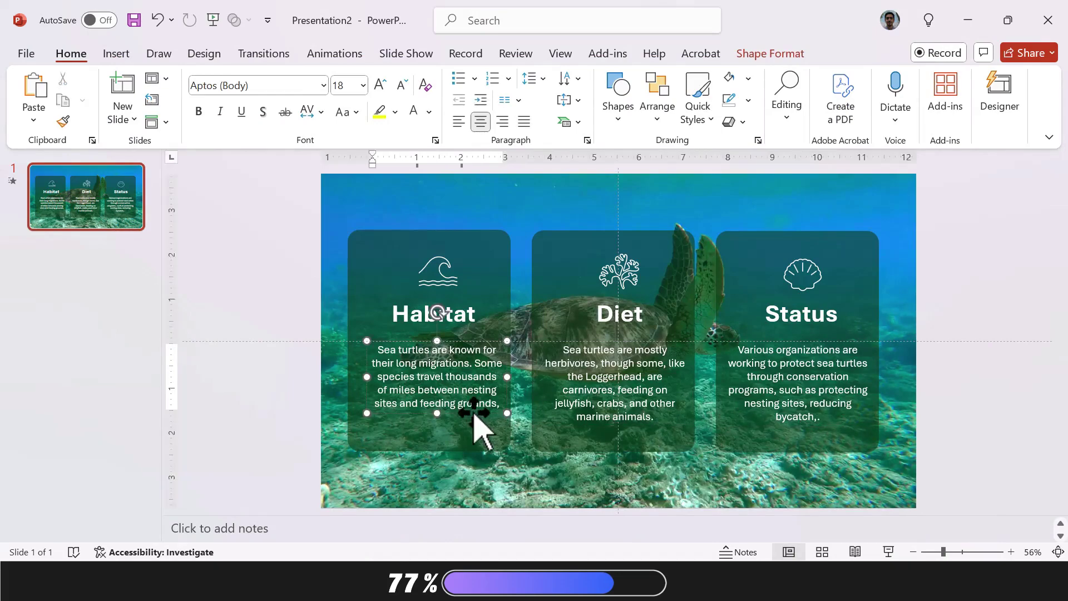
left_click(619, 313, "shift")
left_click(802, 273, "shift")
left_click(438, 273, "shift")
left_click(619, 272, "shift")
left_click(828, 328, "shift")
left_click(619, 272)
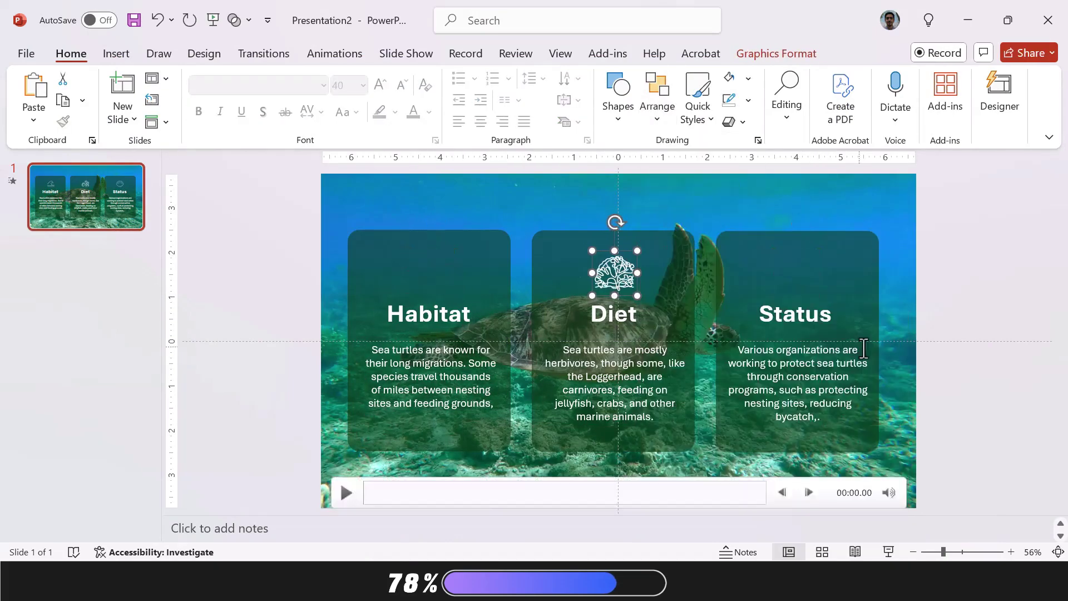
- Group the Habitat, Diet and Status cards' objects into one group each
left_click(1017, 376)
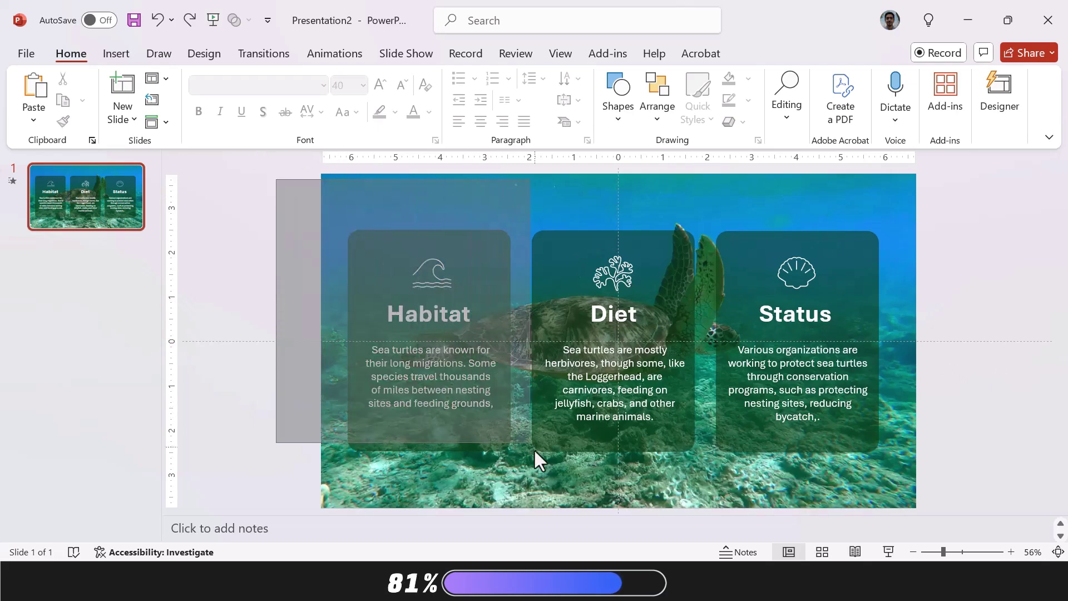
left_click(436, 346)
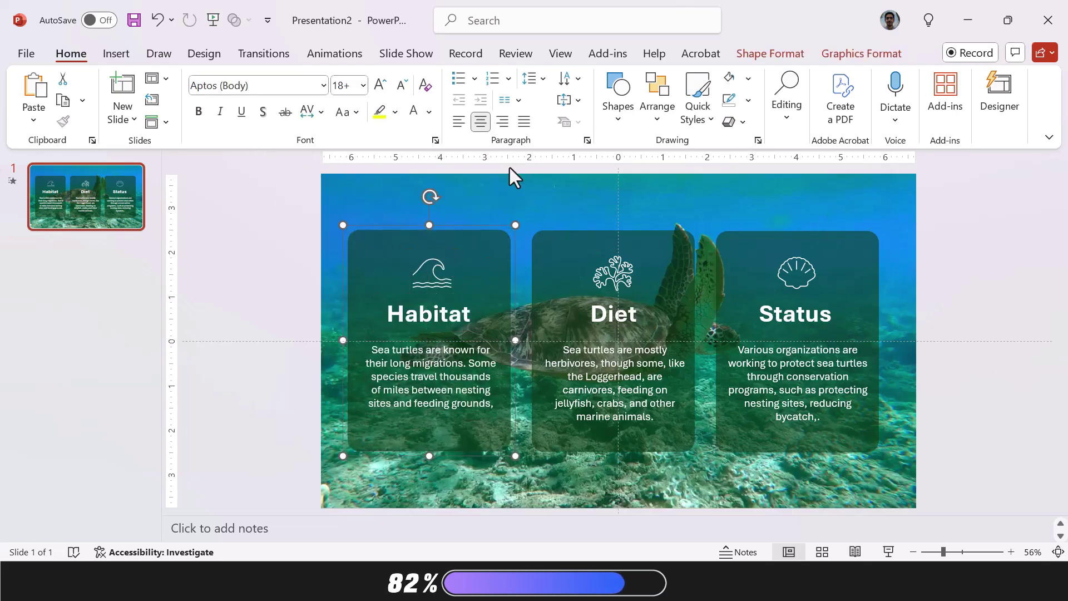
left_click(931, 552)
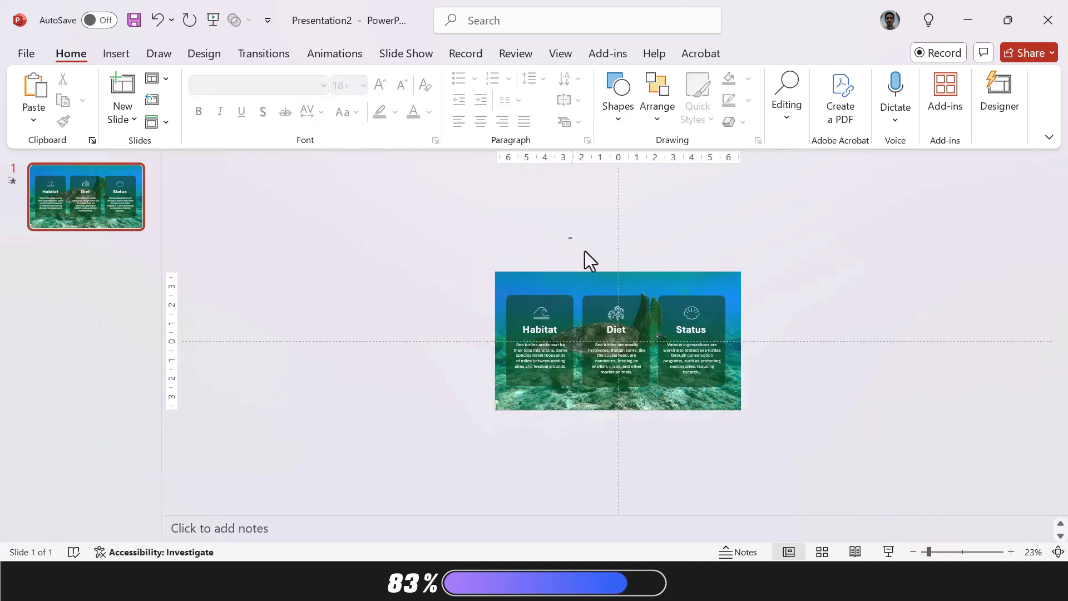
left_click_drag(568, 238, 672, 432)
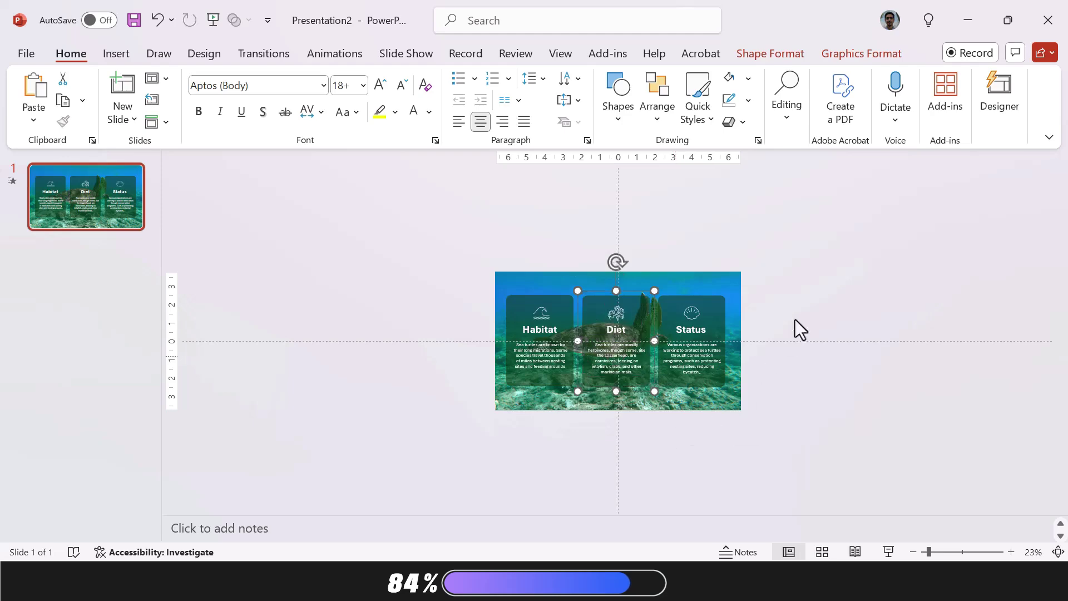
left_click_drag(791, 253, 644, 427)
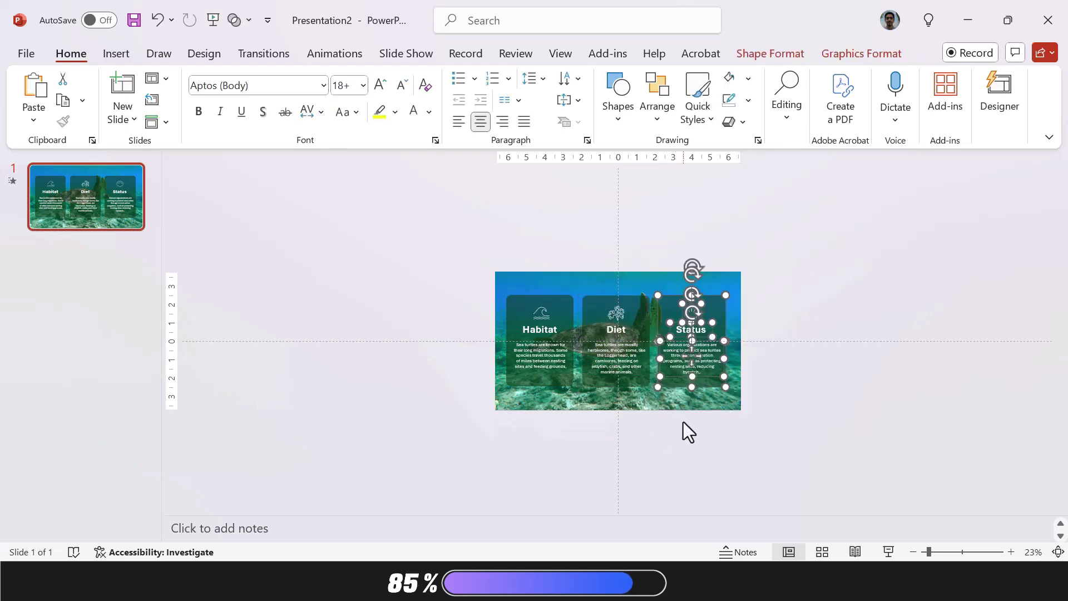
- Select all three card groups together
left_click(945, 552)
left_click(937, 552)
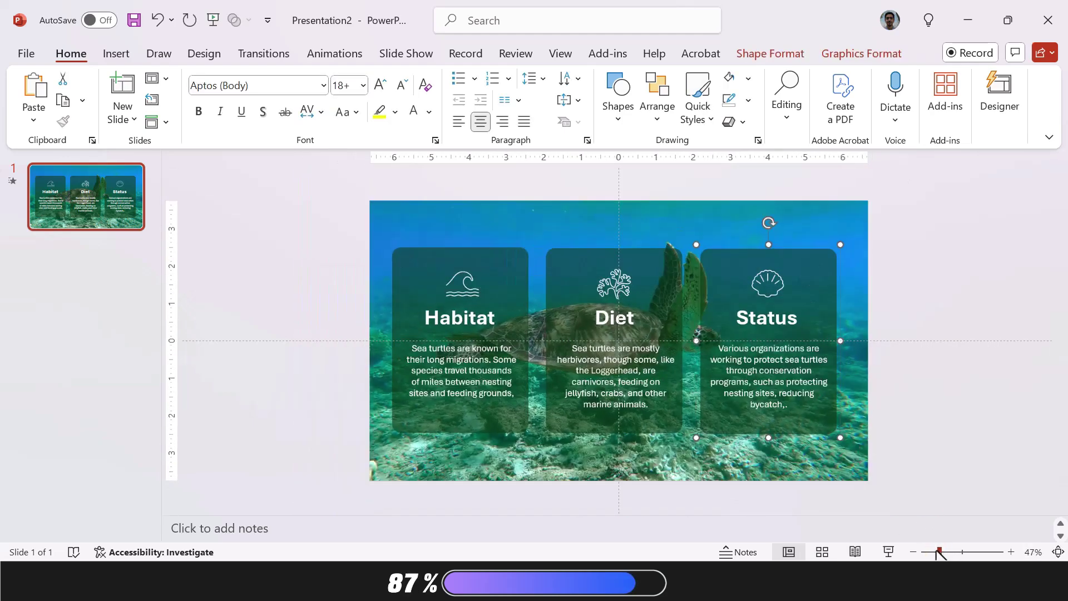
left_click(425, 261)
left_click_drag(315, 231, 898, 457)
- Give the three card groups a Float In entrance animation
left_click(338, 51)
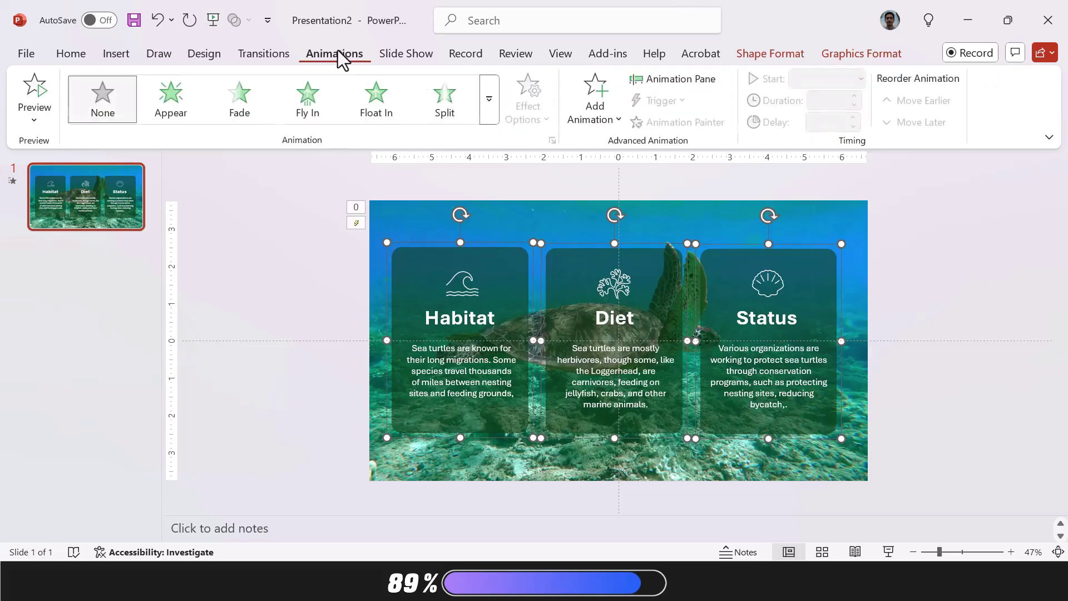
left_click(309, 100)
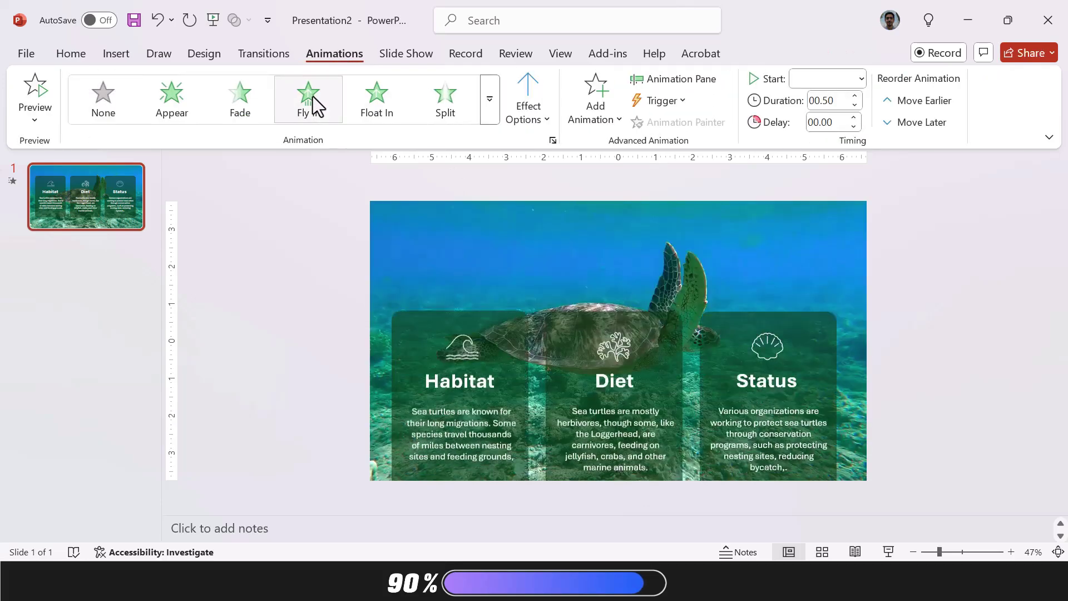
left_click(372, 108)
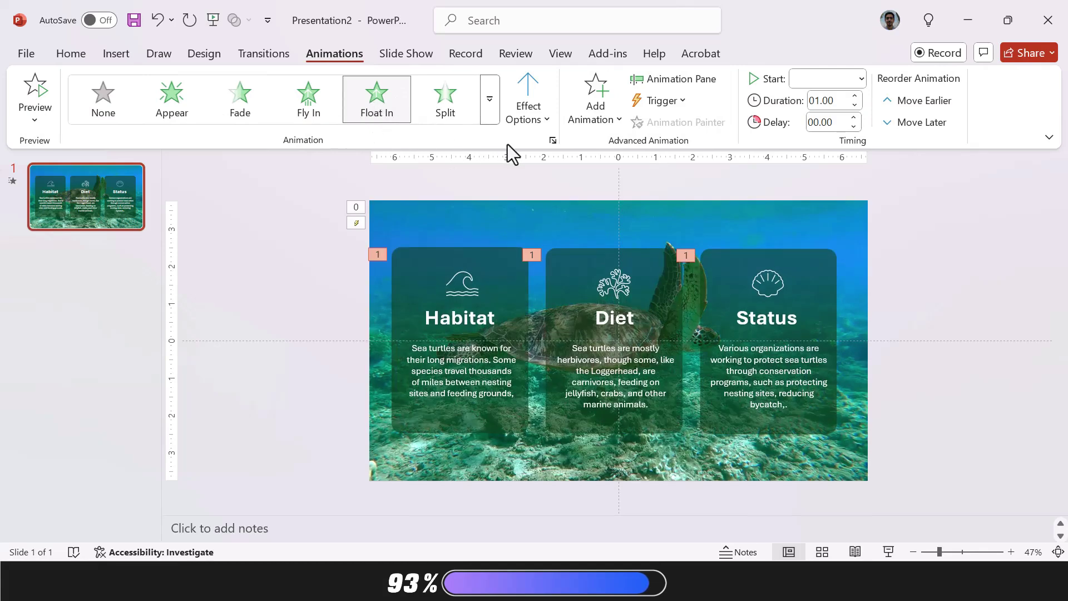
- Make each card group's animation start On Click, numbered 1, 2 and 3
left_click(649, 81)
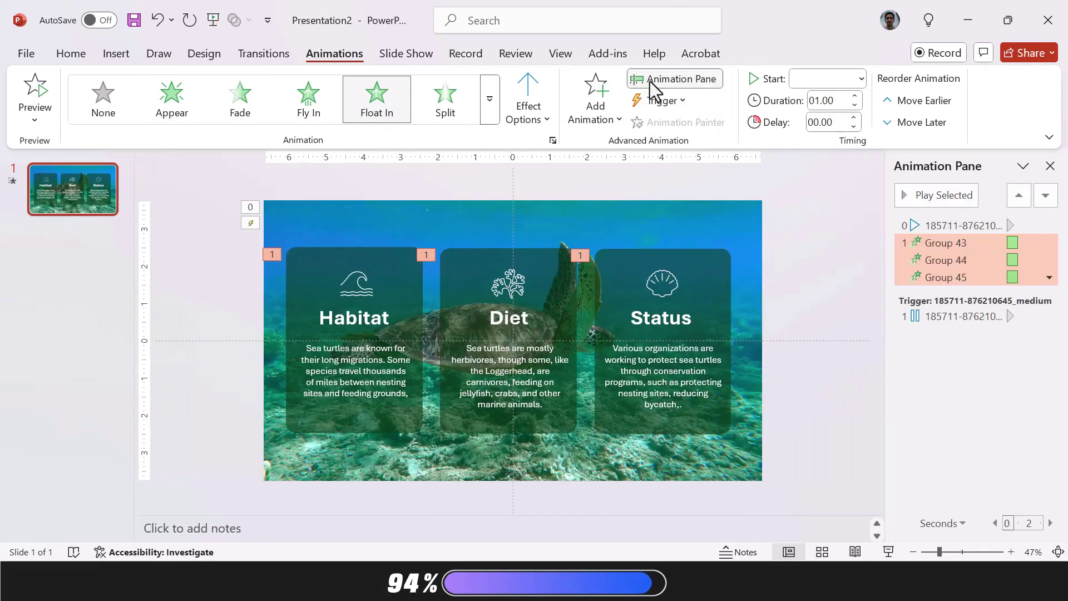
left_click(1047, 278)
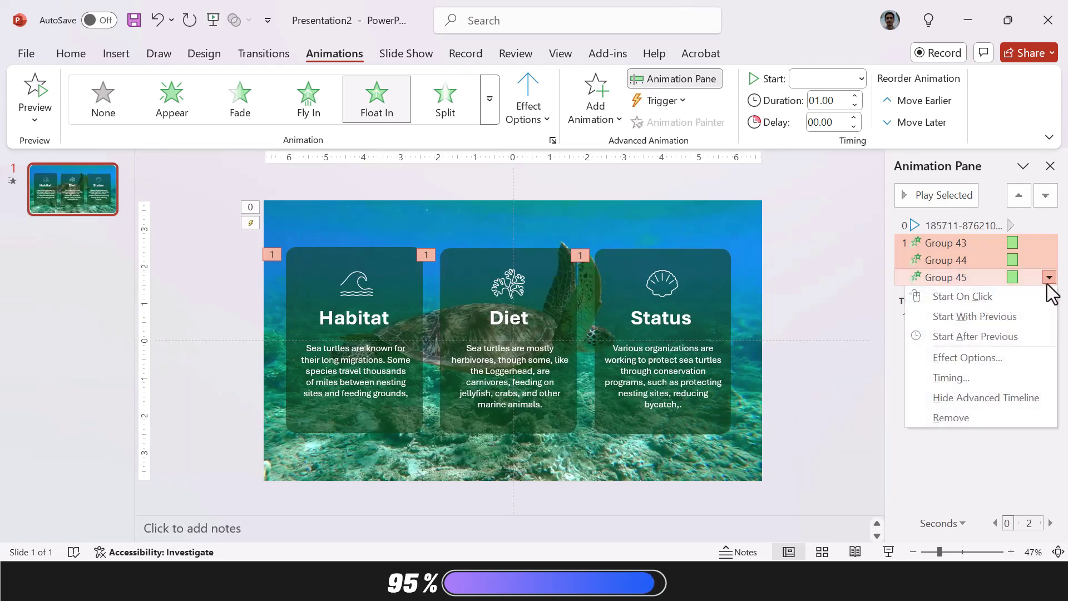
left_click(1002, 295)
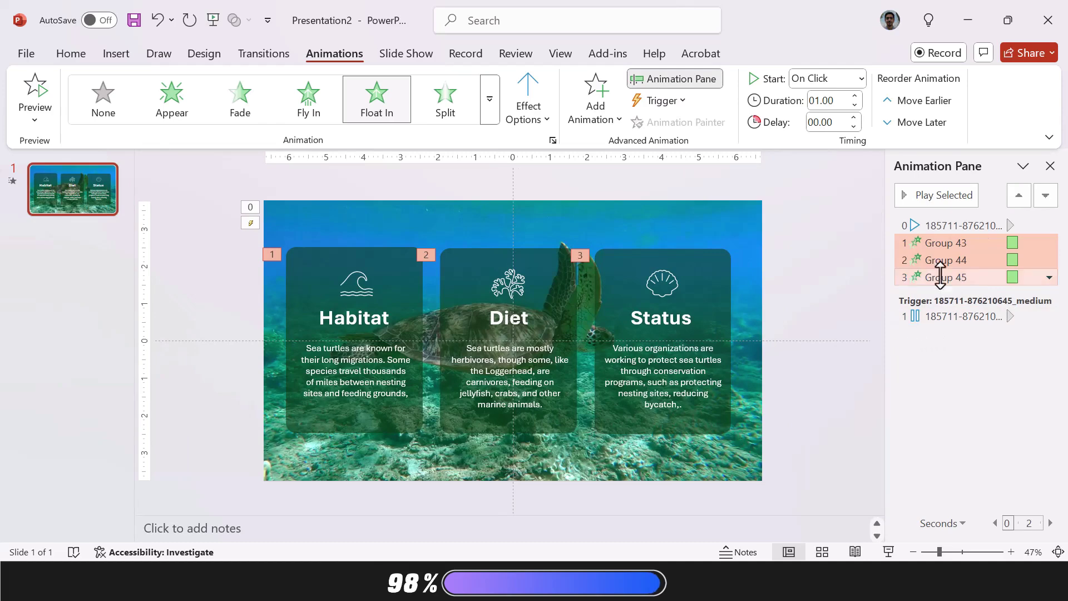
left_click(1049, 166)
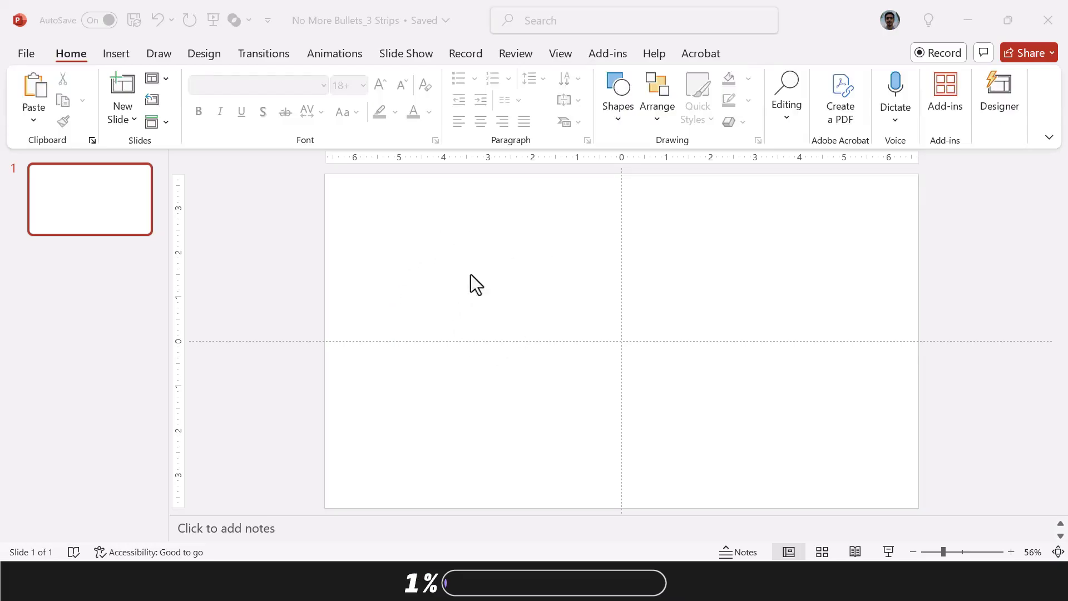
- Draw a full-width green rectangle across the top of the slide
left_click(615, 110)
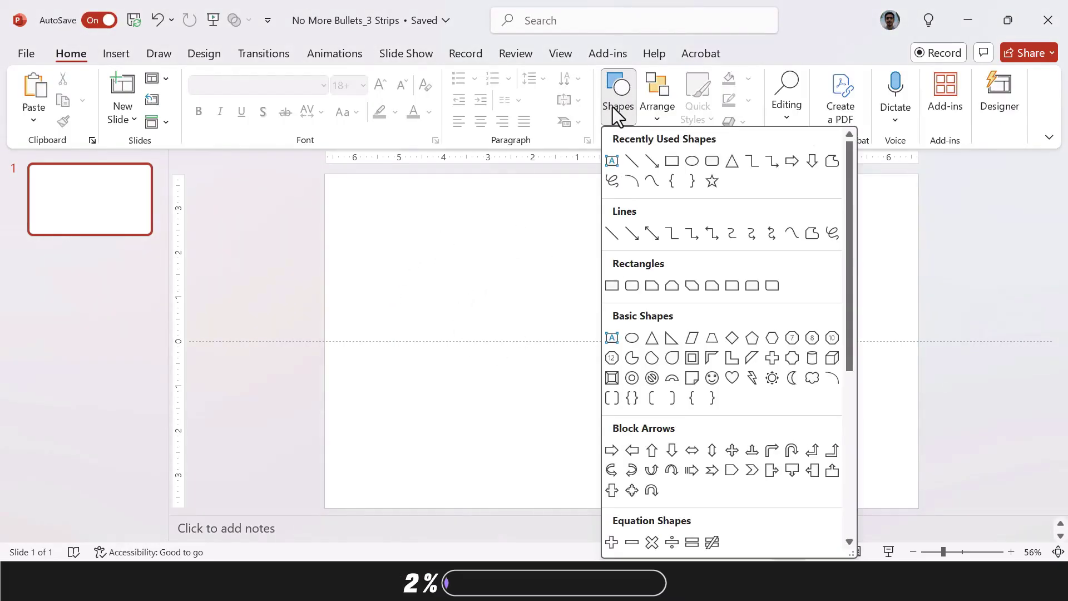
left_click(667, 162)
left_click_drag(325, 174, 918, 250)
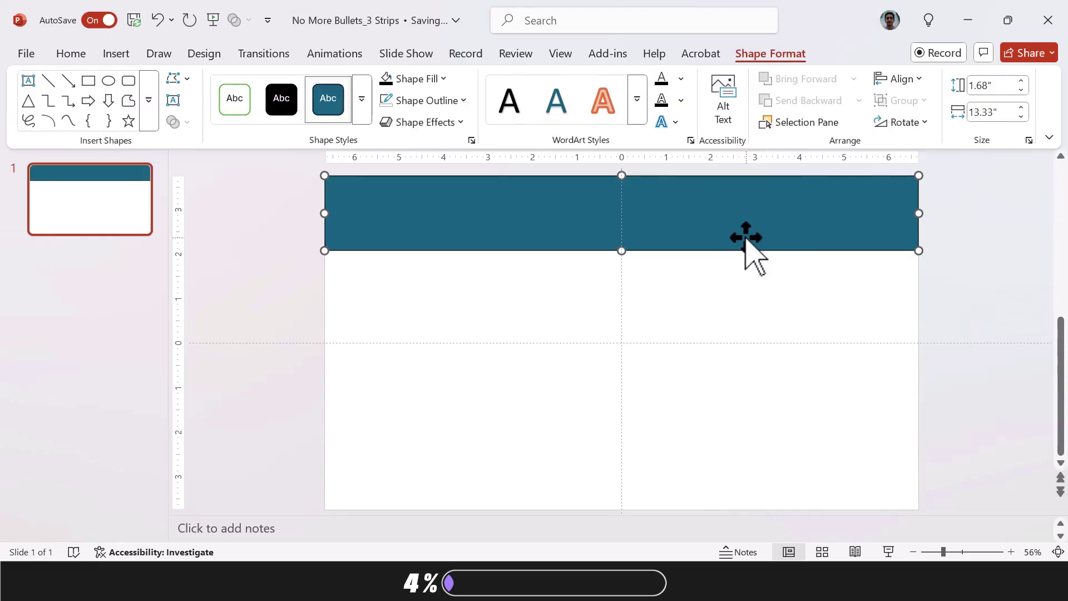
left_click(426, 78)
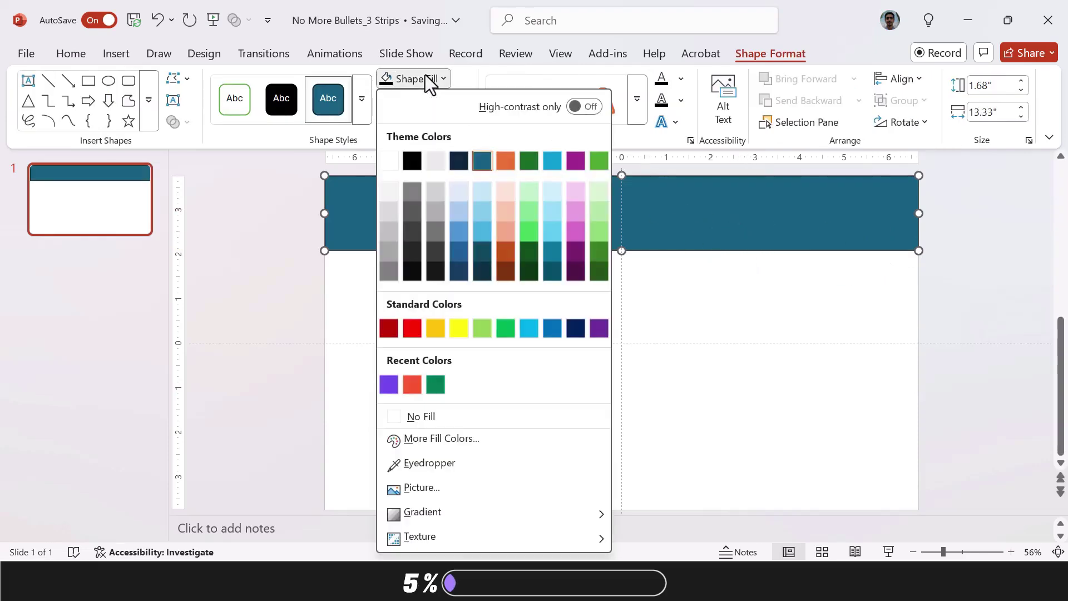
left_click(436, 383)
- Duplicate the strip three times below it, filling the copies red, purple and black
key("ctrl+d")
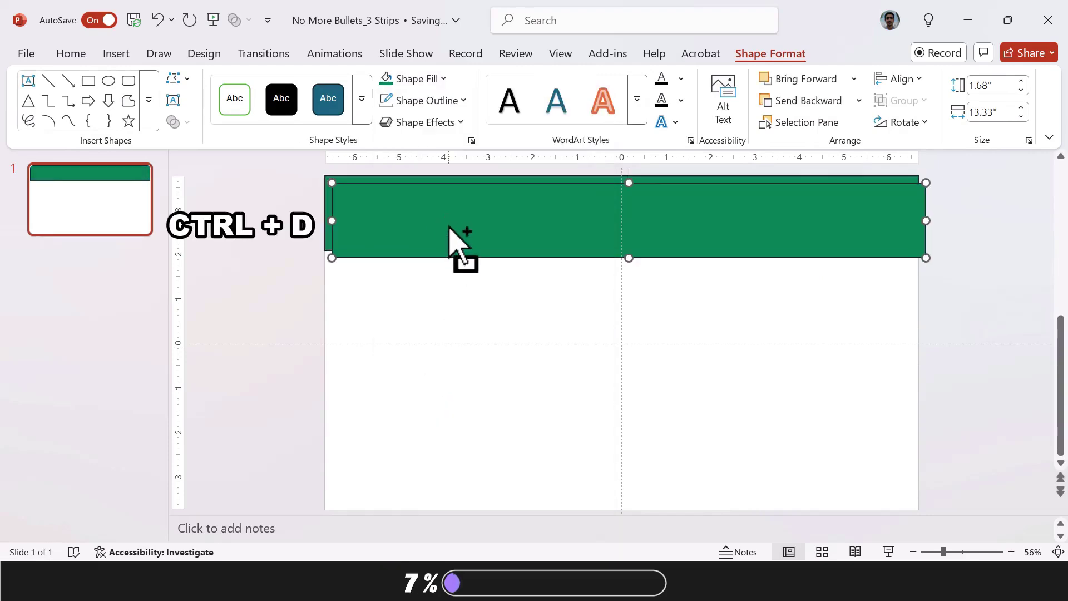
left_click_drag(460, 246, 441, 286)
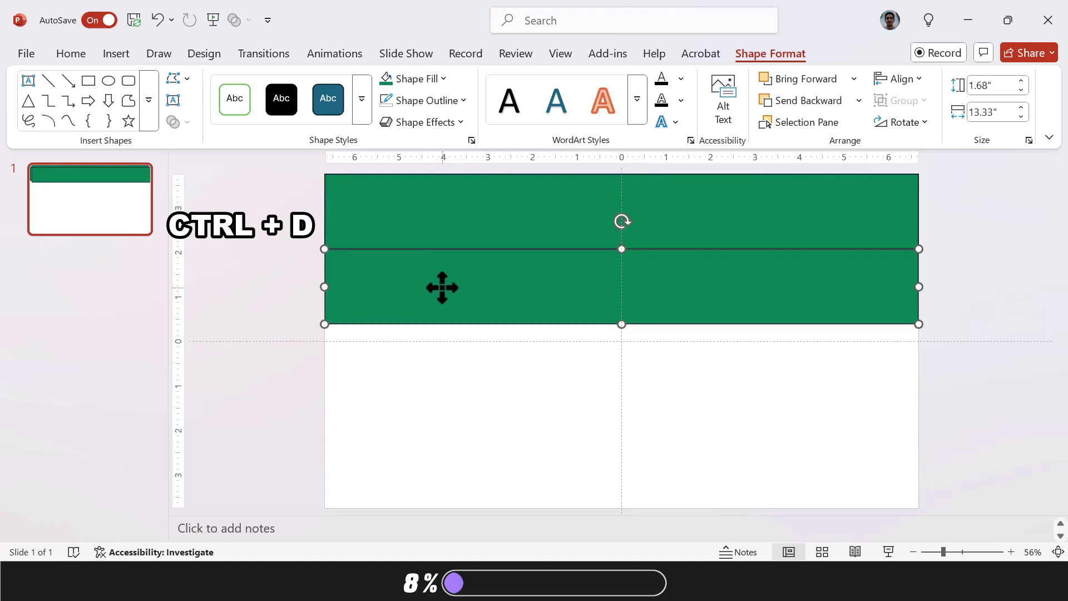
left_click(433, 80)
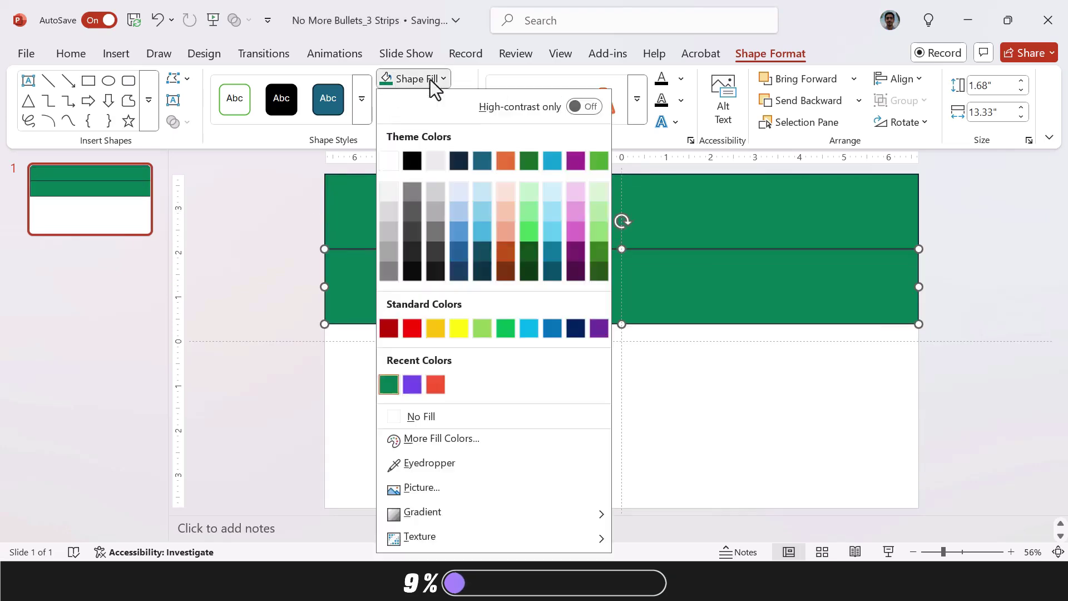
left_click(437, 385)
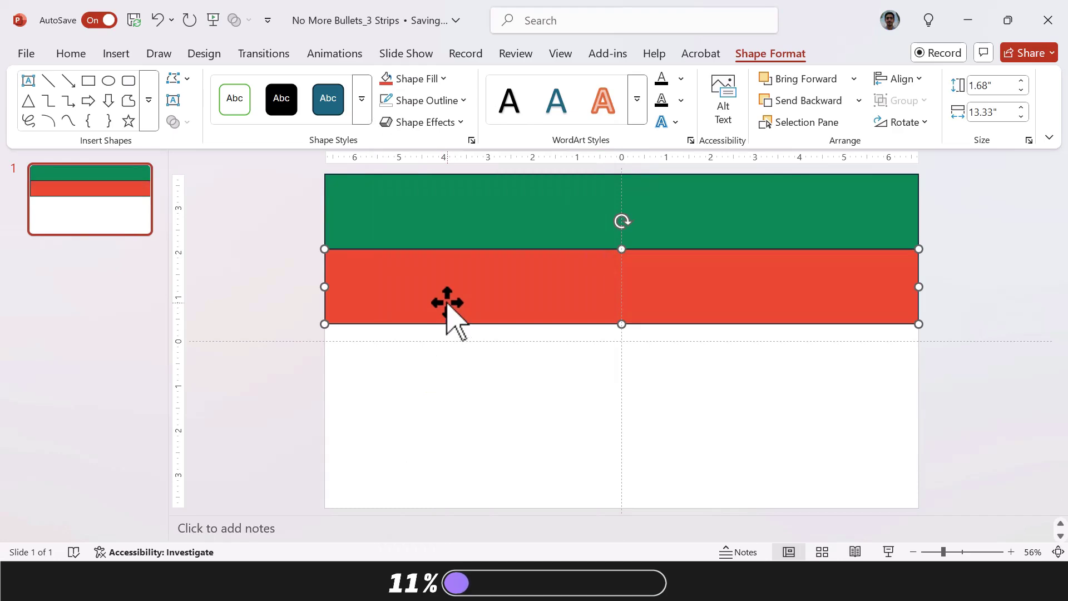
key("ctrl+d")
left_click(443, 78)
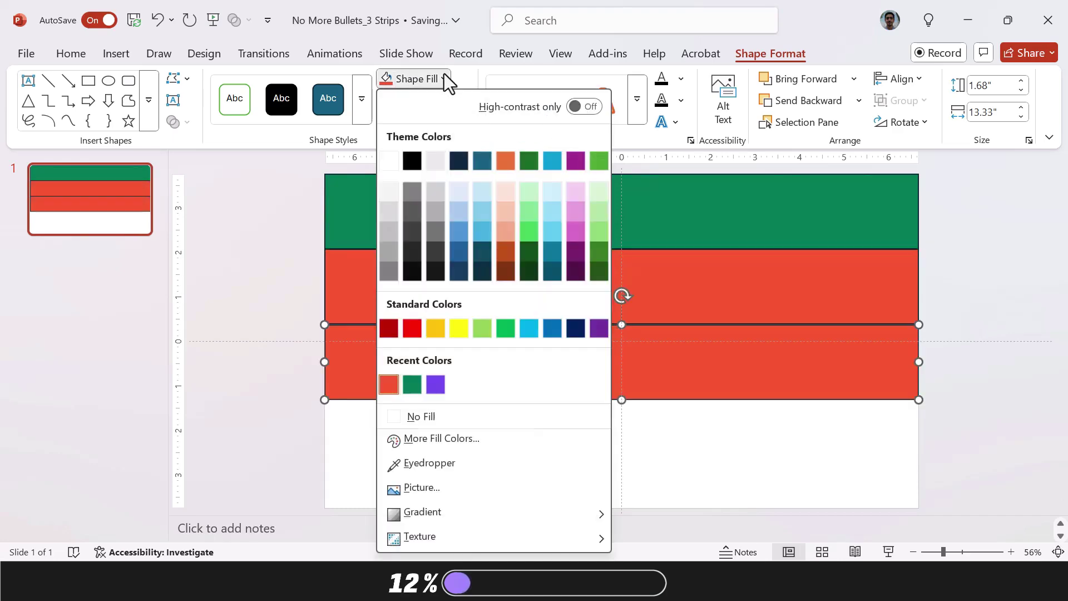
left_click(439, 384)
key("ctrl+d")
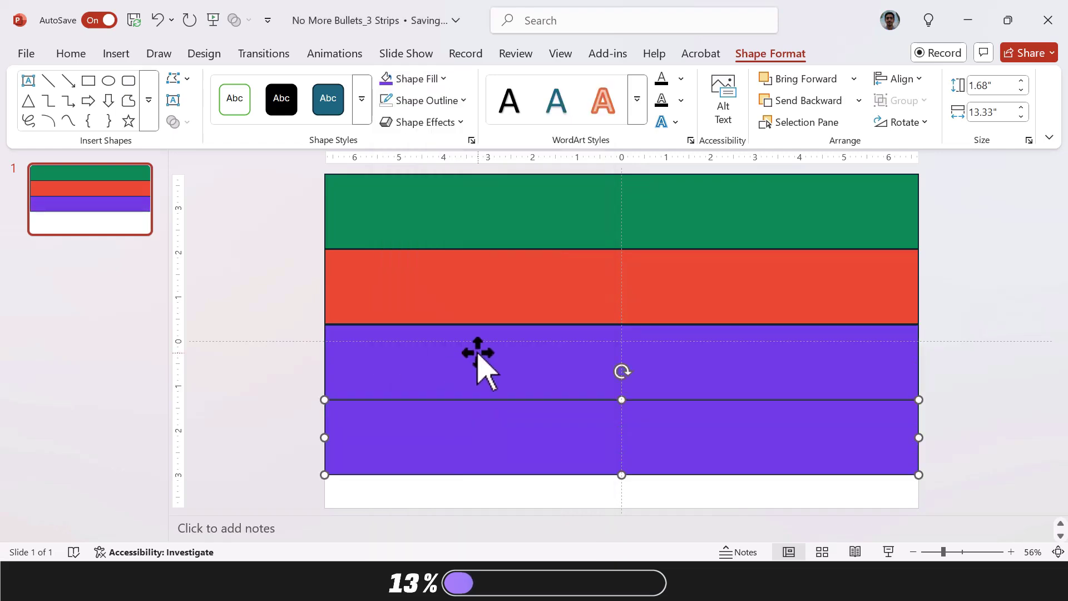
left_click(440, 79)
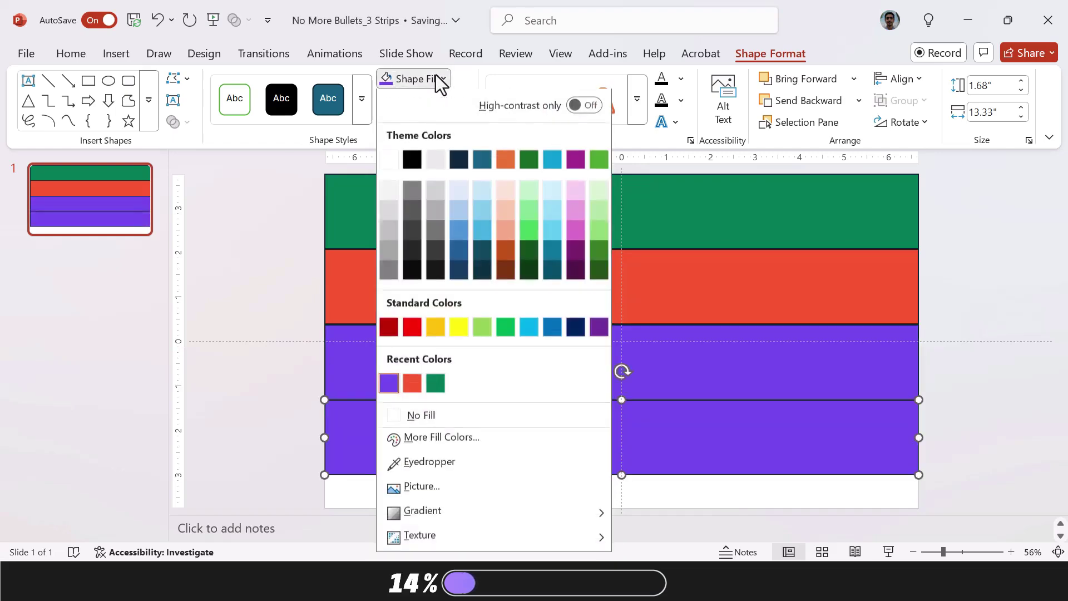
left_click(417, 159)
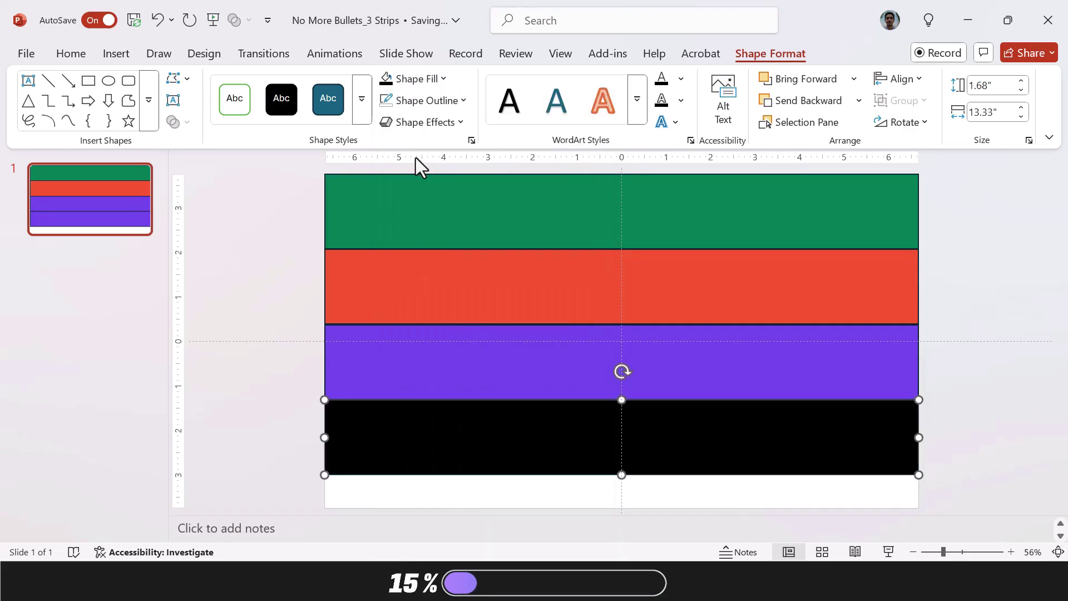
left_click(312, 295)
- Remove the outlines from all four colour strips
left_click(341, 202)
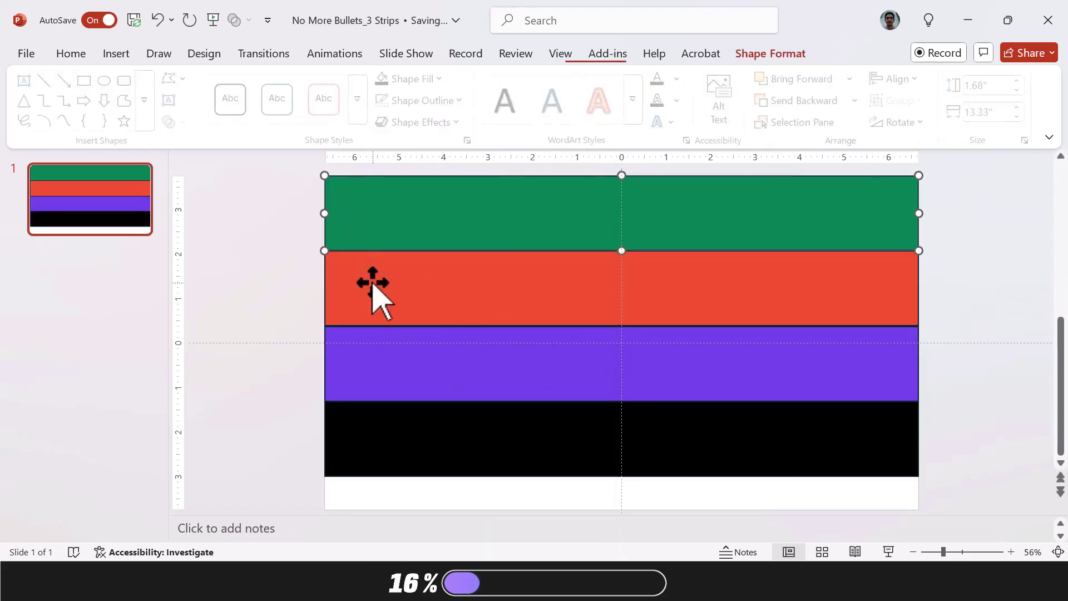
left_click(374, 286, "shift")
left_click(374, 356, "shift")
left_click(381, 449, "shift")
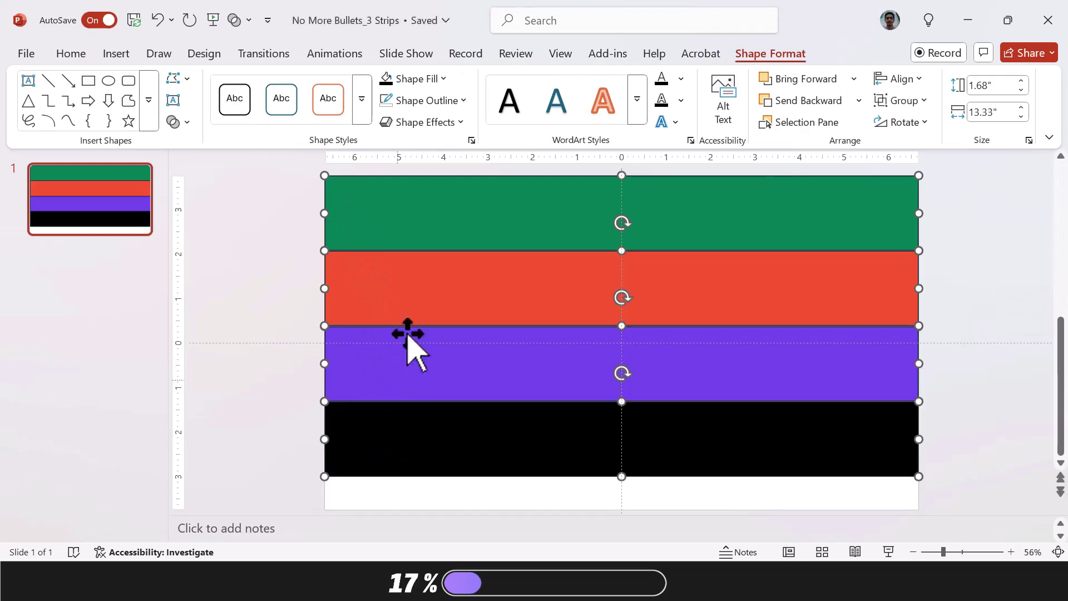
left_click(440, 102)
scroll(451, 379, "down", 2)
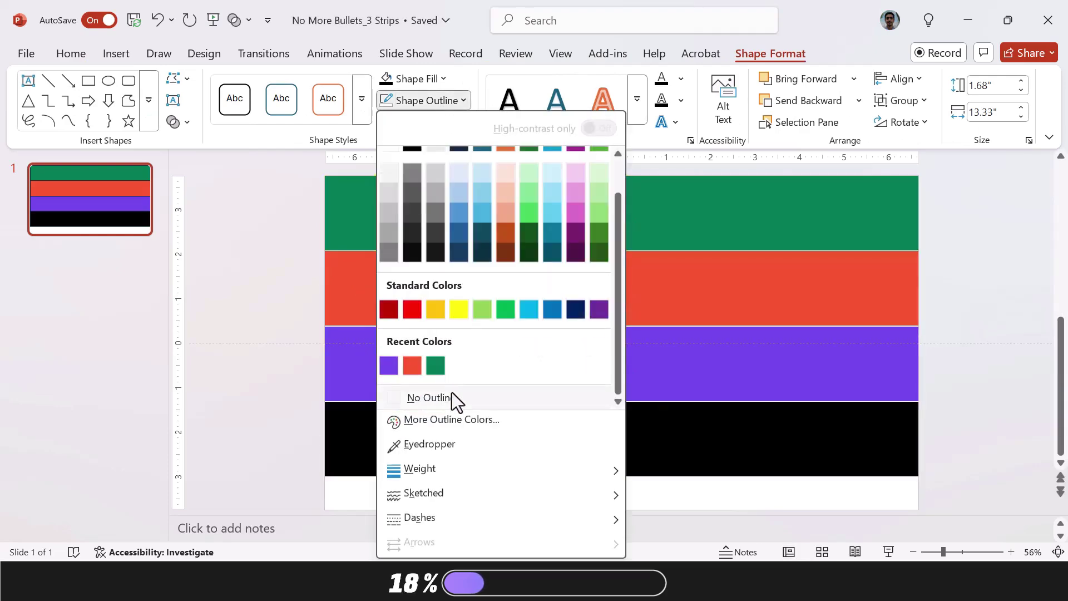
left_click(452, 395)
left_click(262, 304)
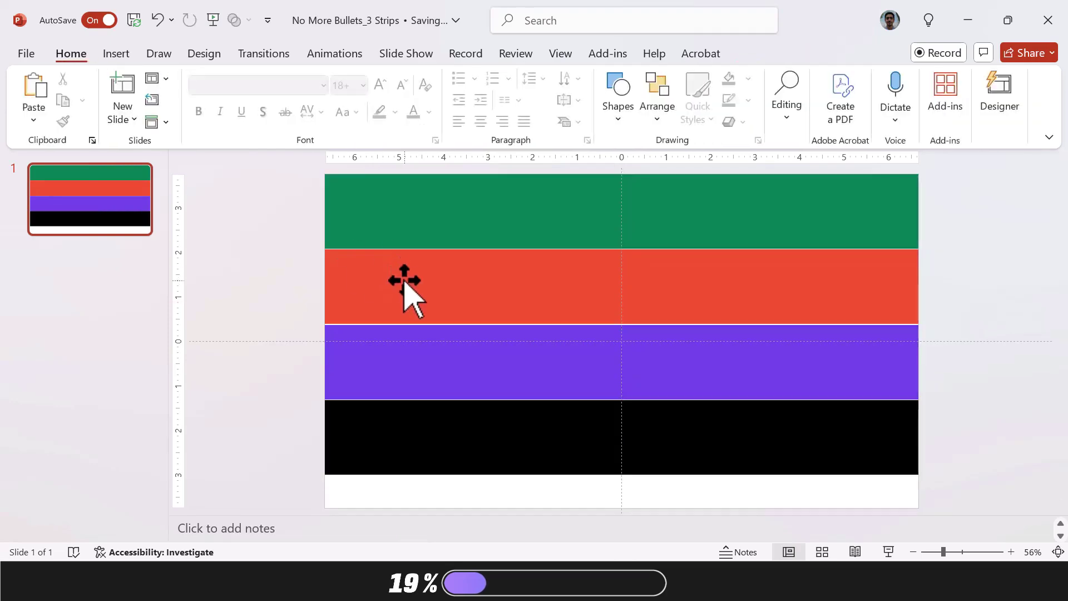
- Move the red, purple and black strips up so the bands sit flush
left_click(369, 286)
left_click_drag(439, 286, 449, 280)
left_click_drag(480, 354, 481, 350)
left_click_drag(529, 429, 529, 425)
- Distribute the four strips vertically, group them with Ctrl+G, and stretch the group to the slide bottom
left_click(469, 362, "shift")
left_click(462, 281, "shift")
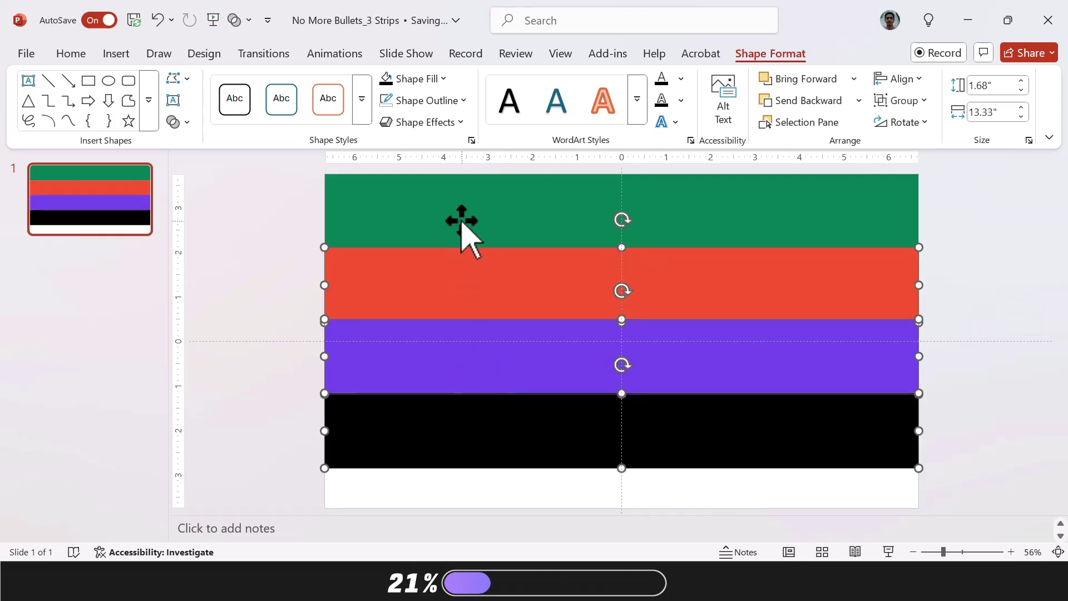
left_click(462, 221, "shift")
left_click(71, 55)
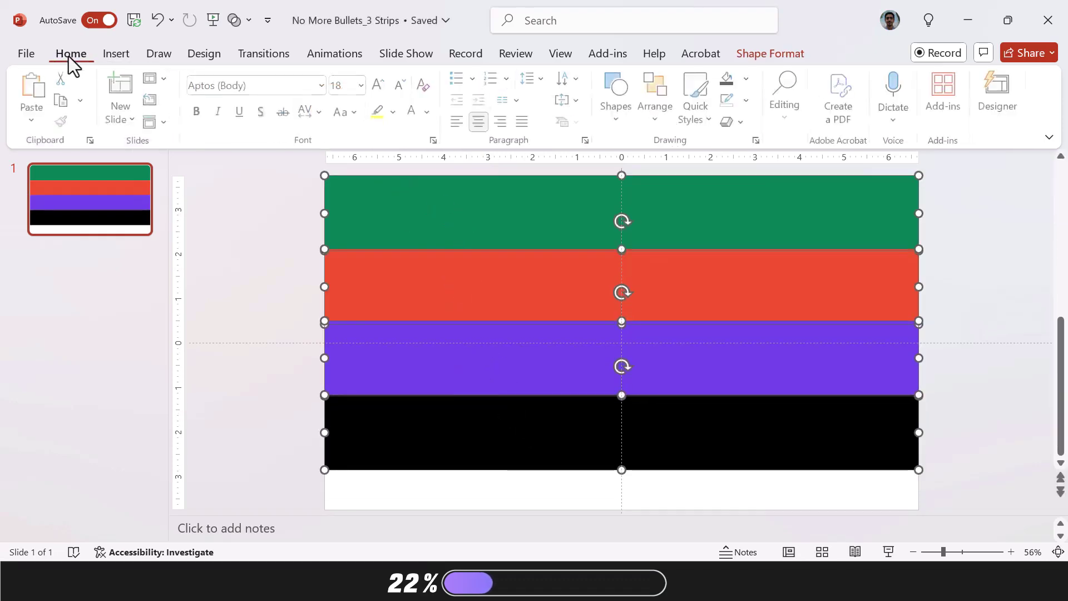
left_click(672, 105)
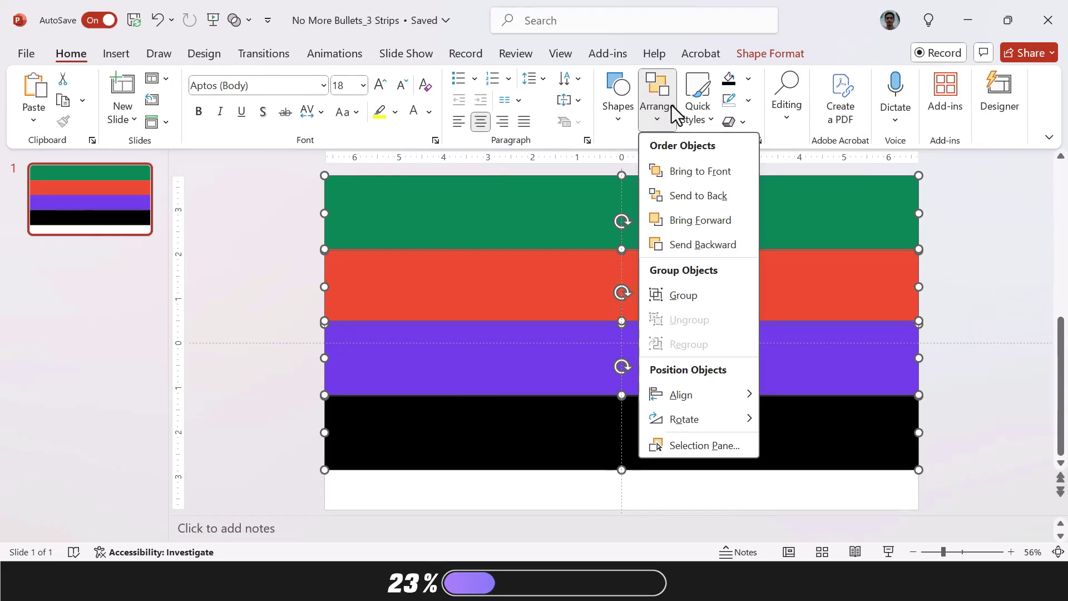
mouse_move(723, 401)
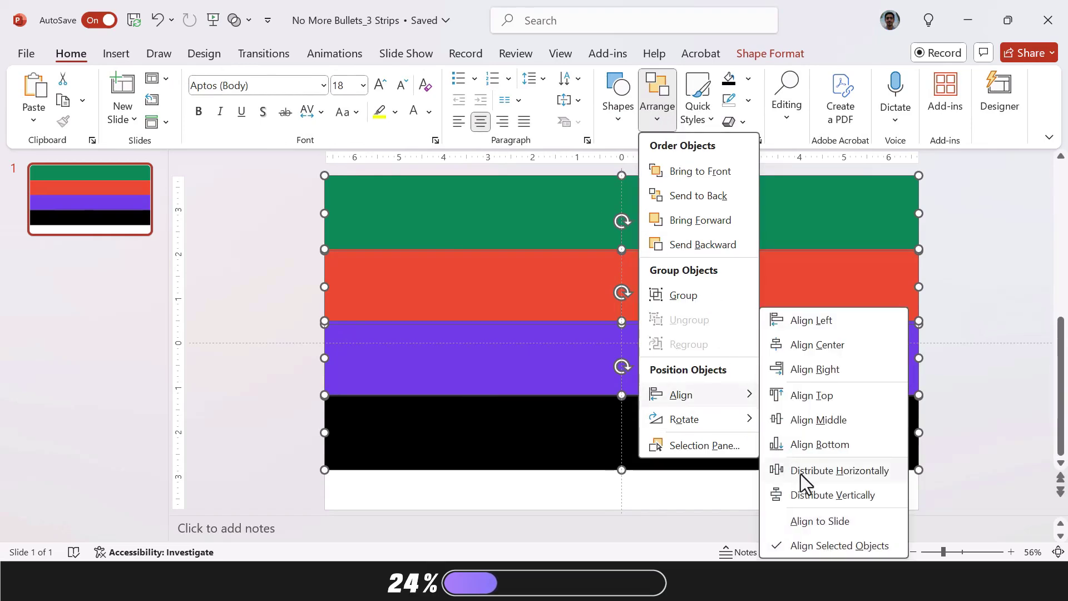
left_click(811, 489)
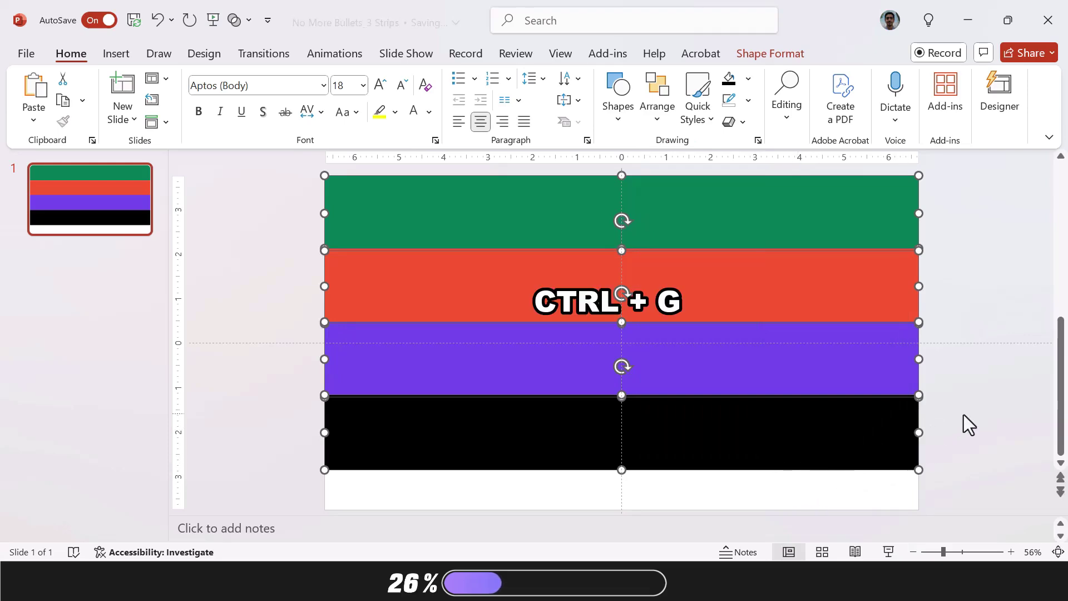
key("ctrl+g")
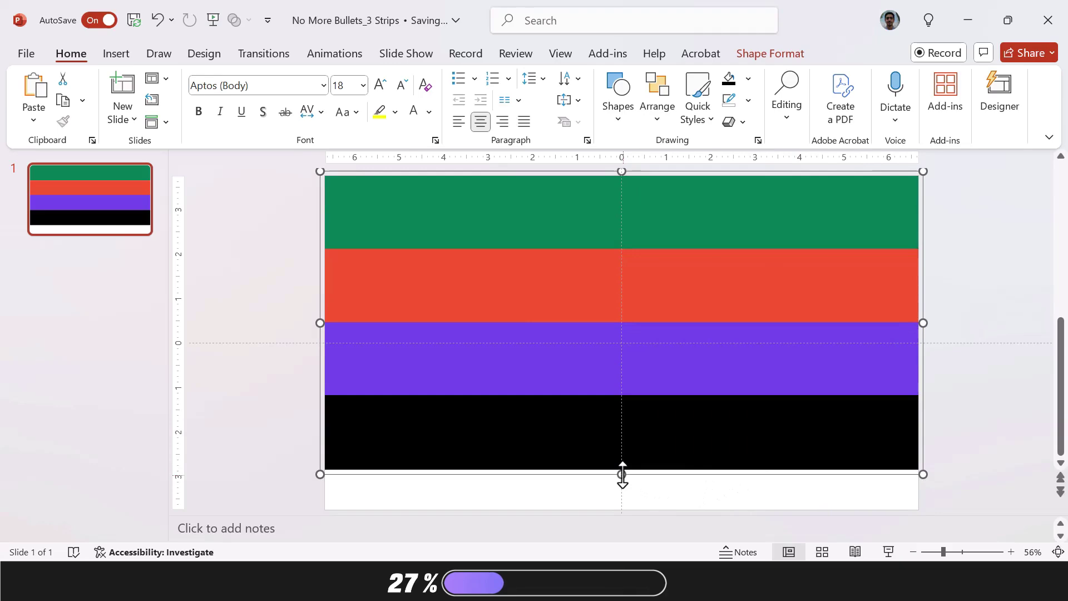
left_click_drag(622, 473, 634, 512)
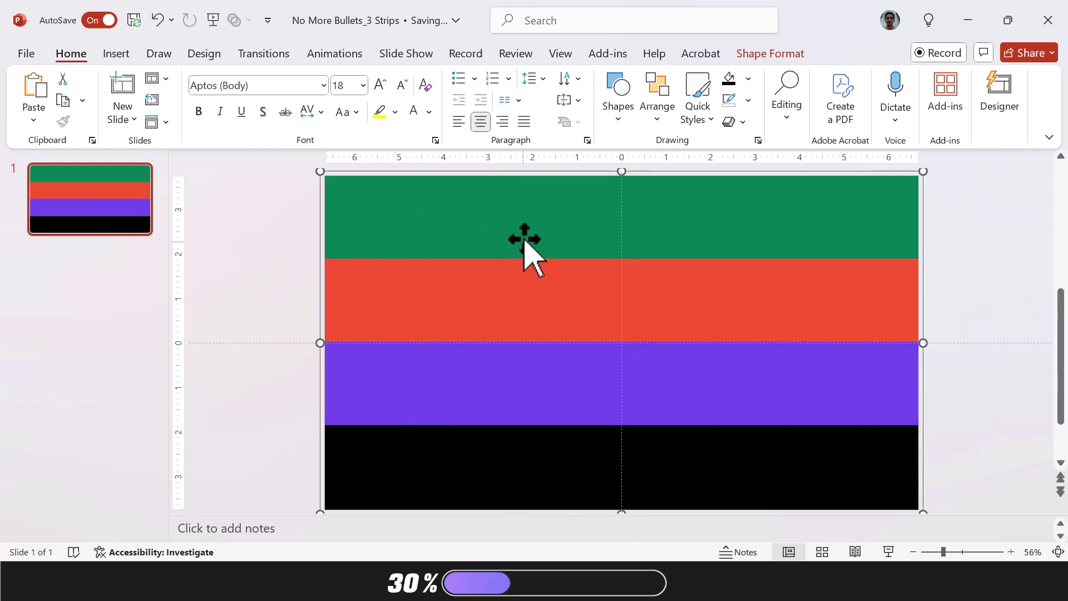
- Ungroup the strips back into four separate rectangles and deselect them
right_click(511, 217)
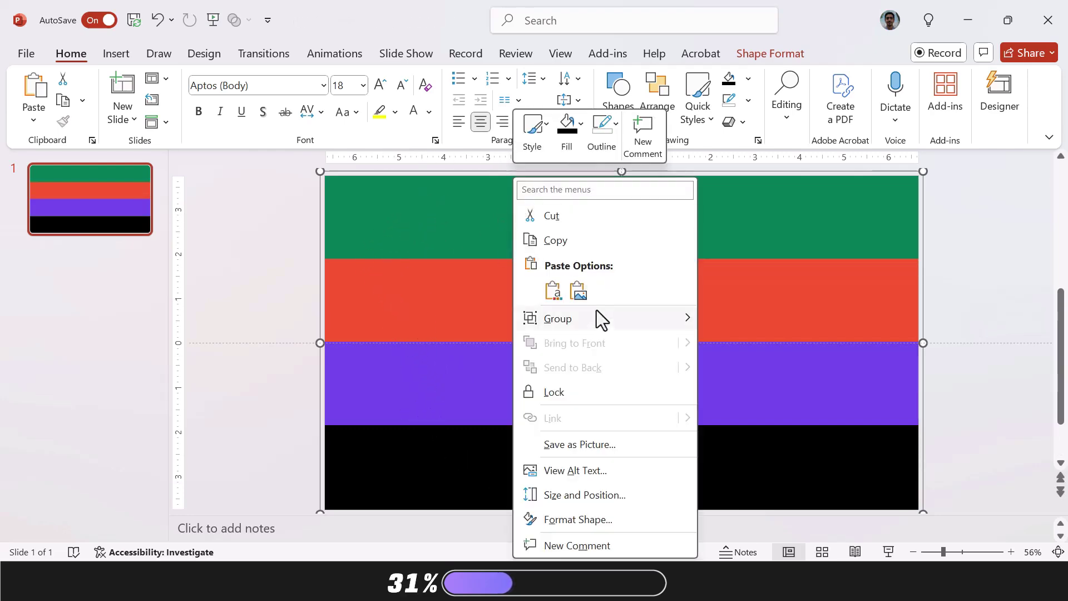
mouse_move(596, 315)
left_click(734, 371)
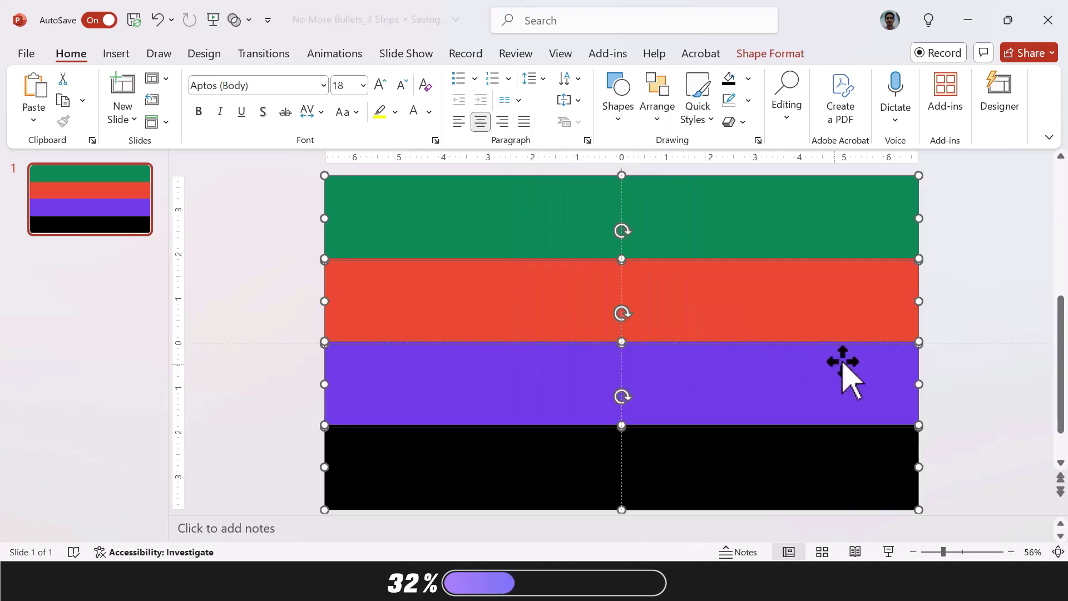
left_click(974, 306)
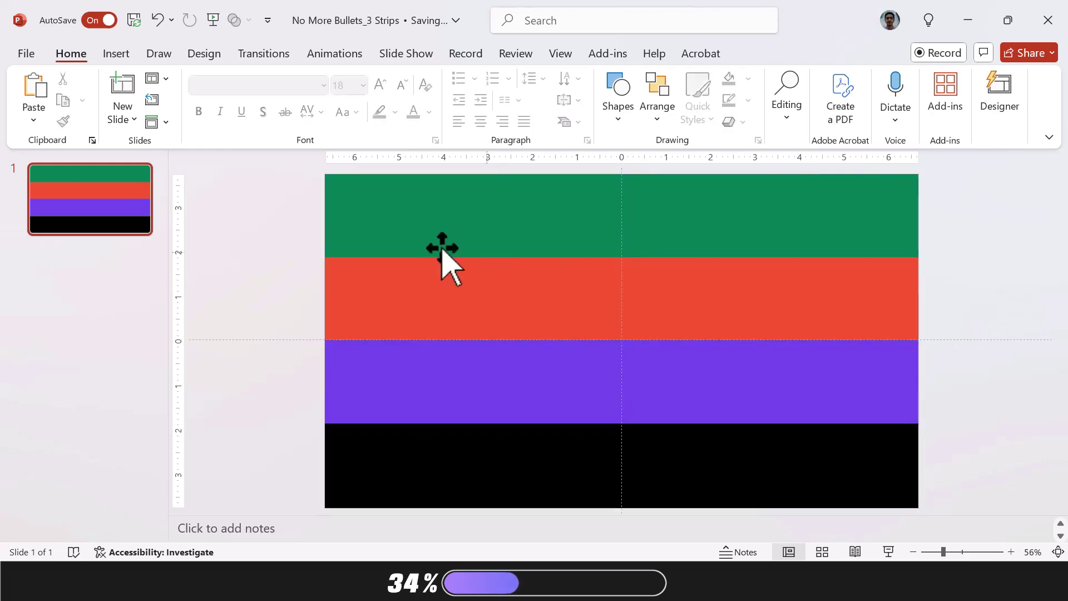
left_click(117, 54)
- Add a text box reading '01' in Impact 88 at the top of the green strip
left_click(699, 103)
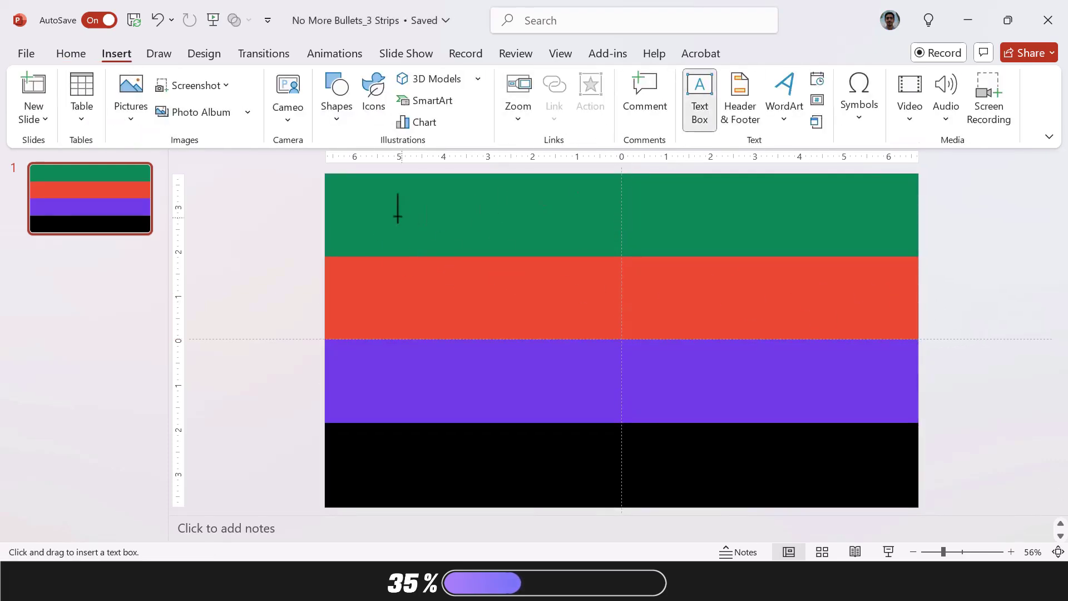
left_click_drag(419, 234, 426, 247)
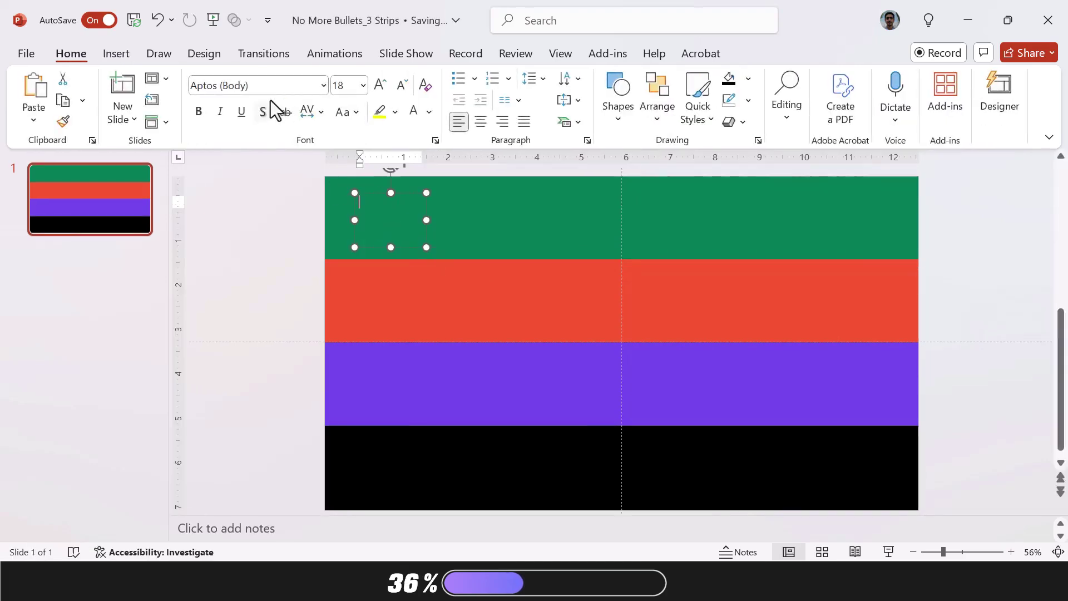
left_click(266, 87)
type("Impact")
key("Return")
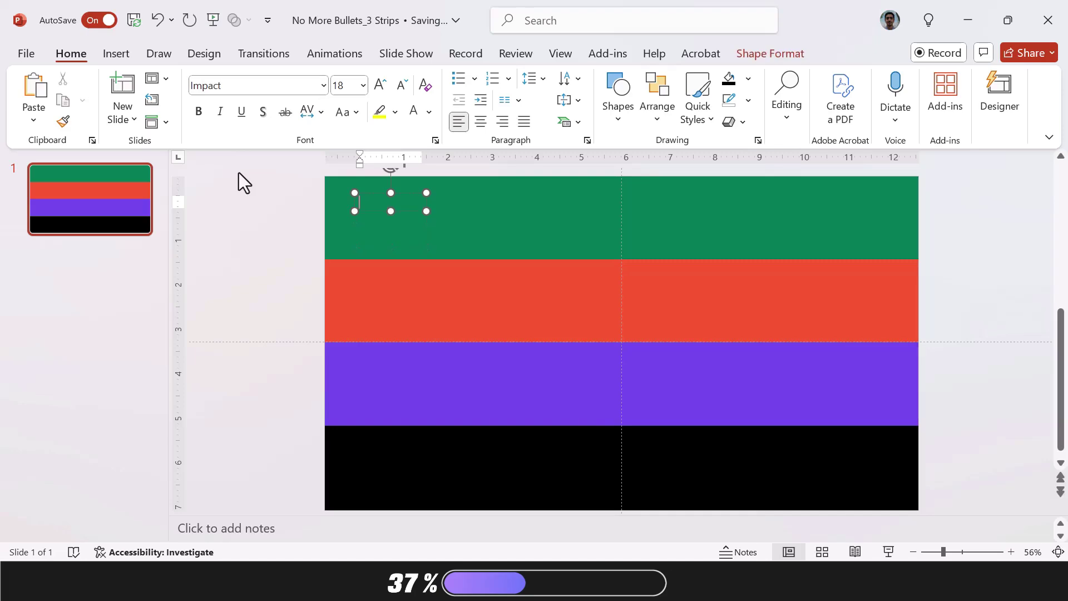
left_click(350, 86)
type("88")
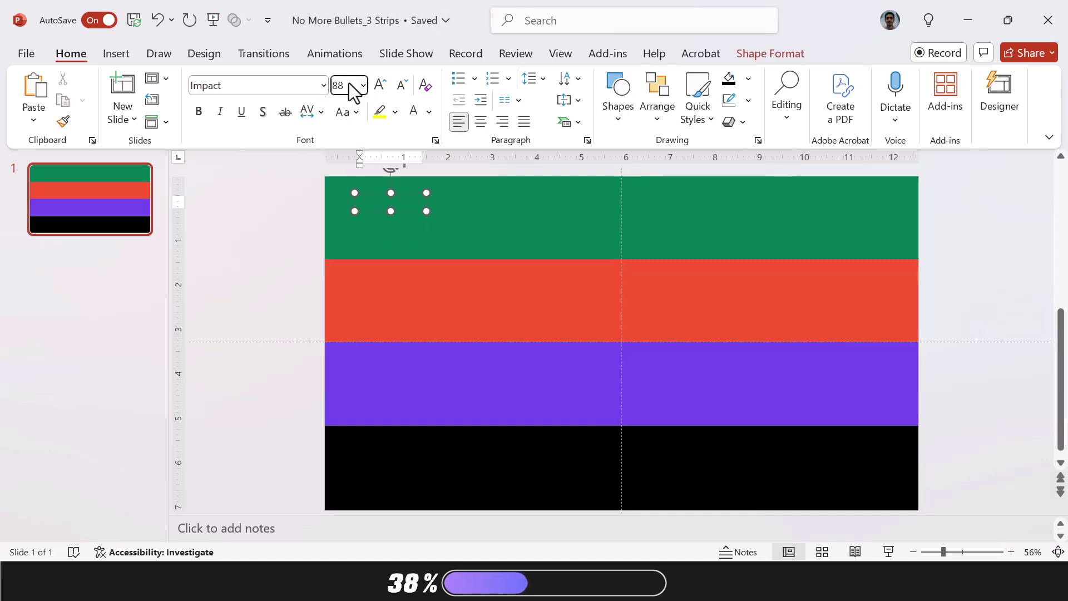
key("Return")
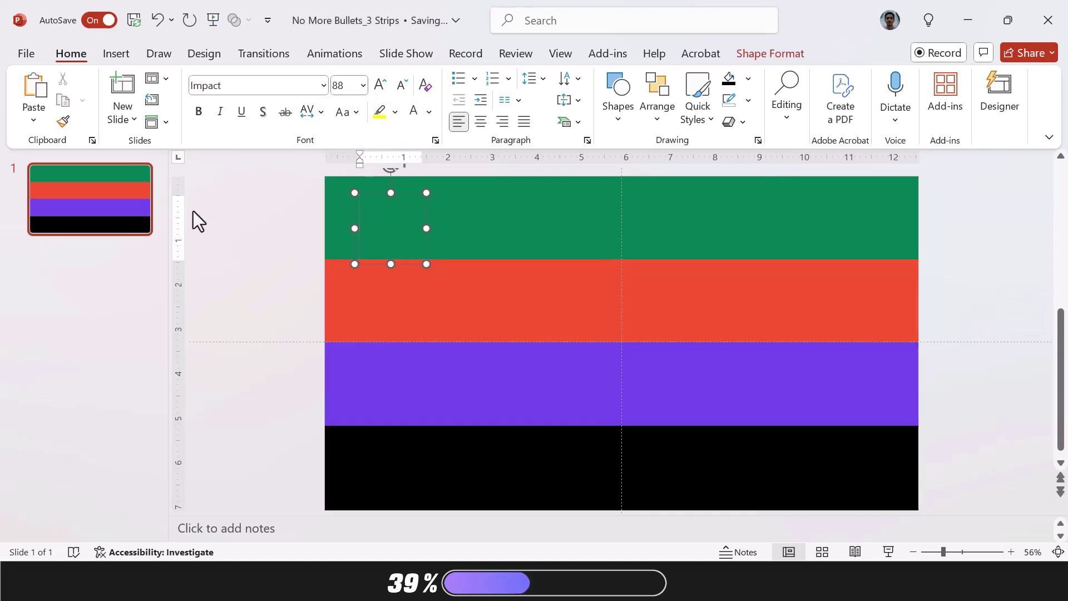
type("01")
left_click_drag(407, 193, 407, 180)
- Paste the Lorem ipsum paragraph, copy the block to the red and purple strips, and renumber them 02 and 03
type("Lorem ipsum dolor sit amet, consectetur adipiscing elit, sed do eiusmod tempor incididunt ut labore et dolore magna aliqua. Ut enim ad minim veniam, quis nostrud exercitation ullamco laboris nisi ut aliquip ex ea commodo consequat.")
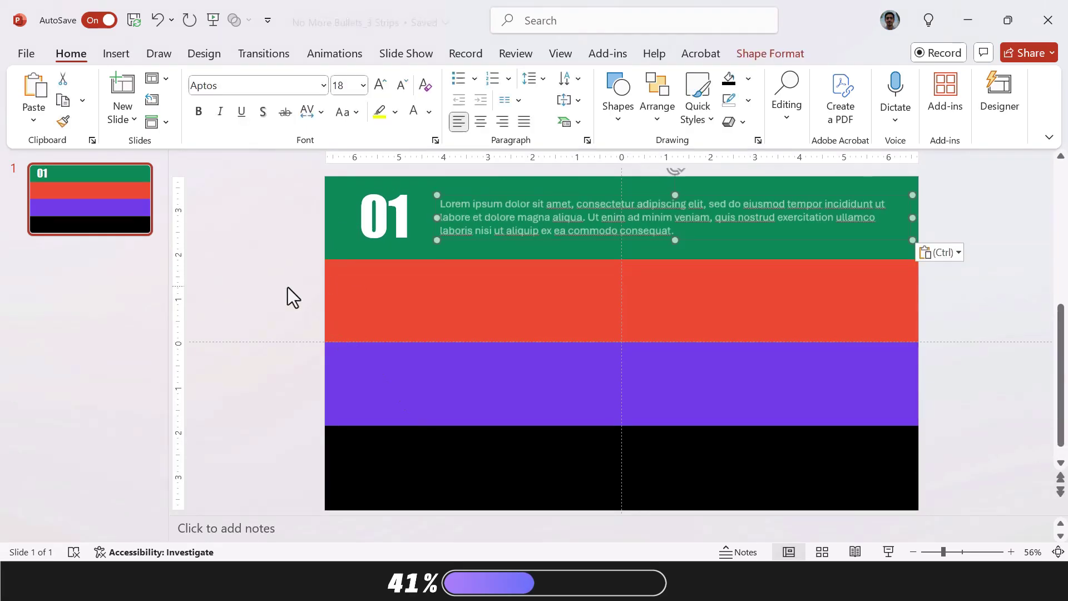
left_click(467, 210, "shift")
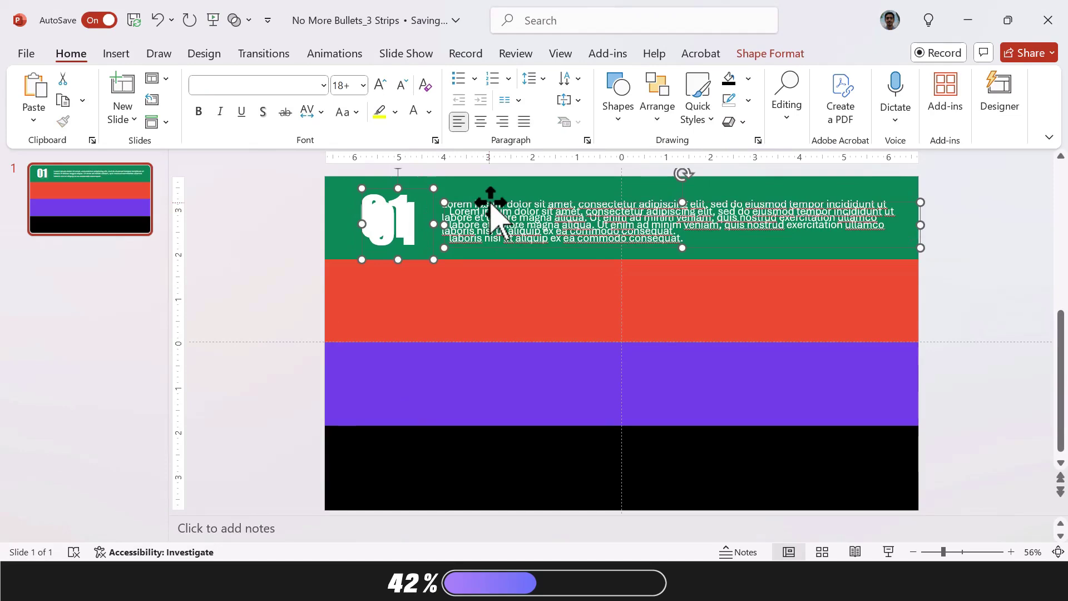
left_click_drag(489, 211, 482, 278)
key("ctrl+d")
key("Escape")
left_click(407, 292)
key("BackSpace")
type("2")
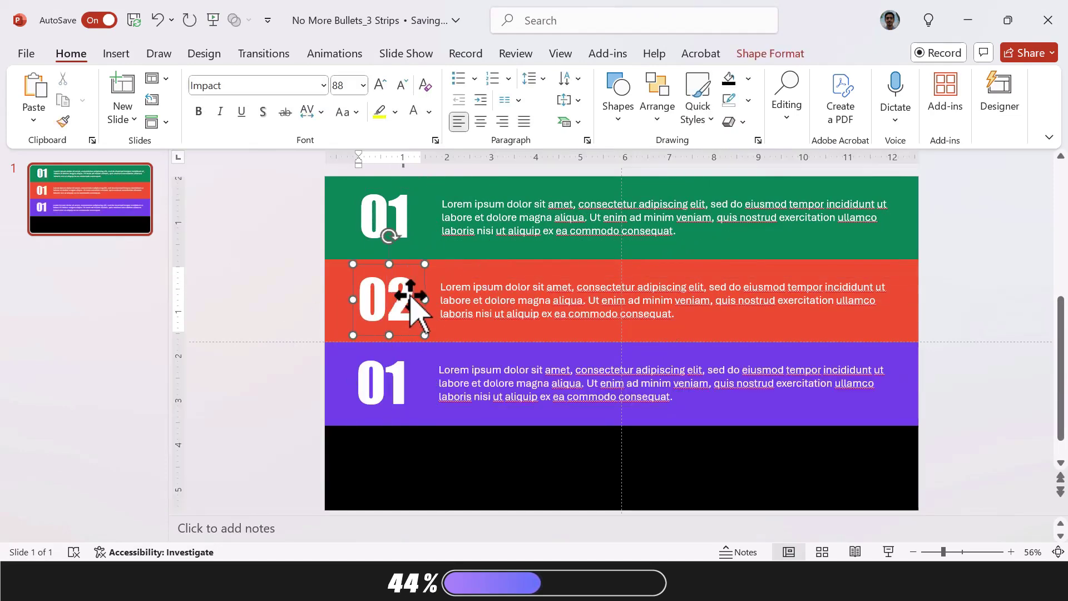
left_click(401, 394)
type("3")
left_click(318, 376)
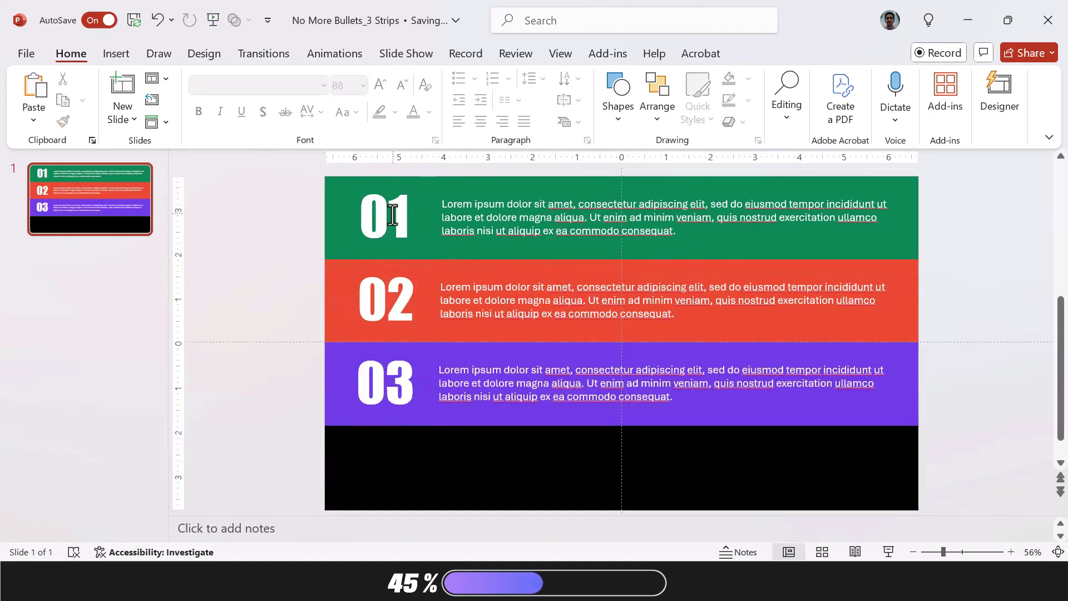
- Align the 01, 02 and 03 numbers to their centres in one column
left_click(393, 215)
left_click(390, 312, "shift")
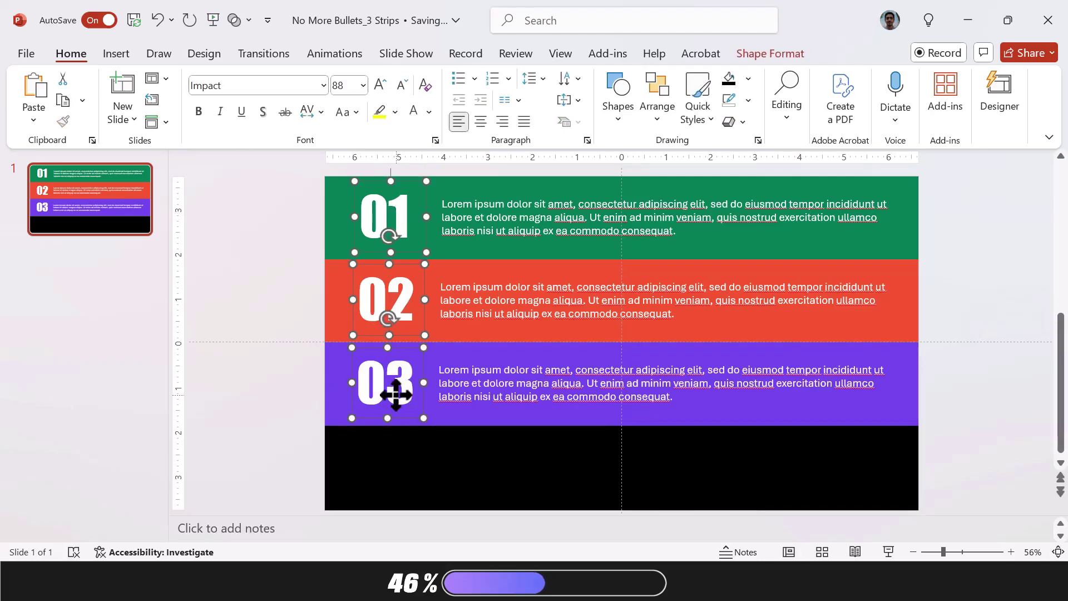
left_click(659, 114)
mouse_move(711, 399)
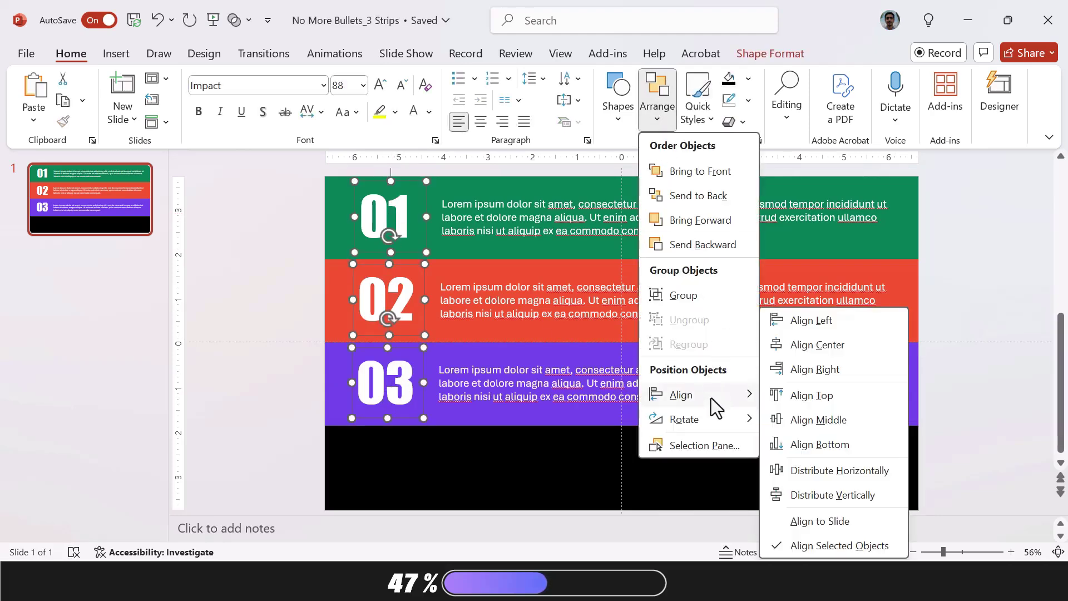
left_click(795, 342)
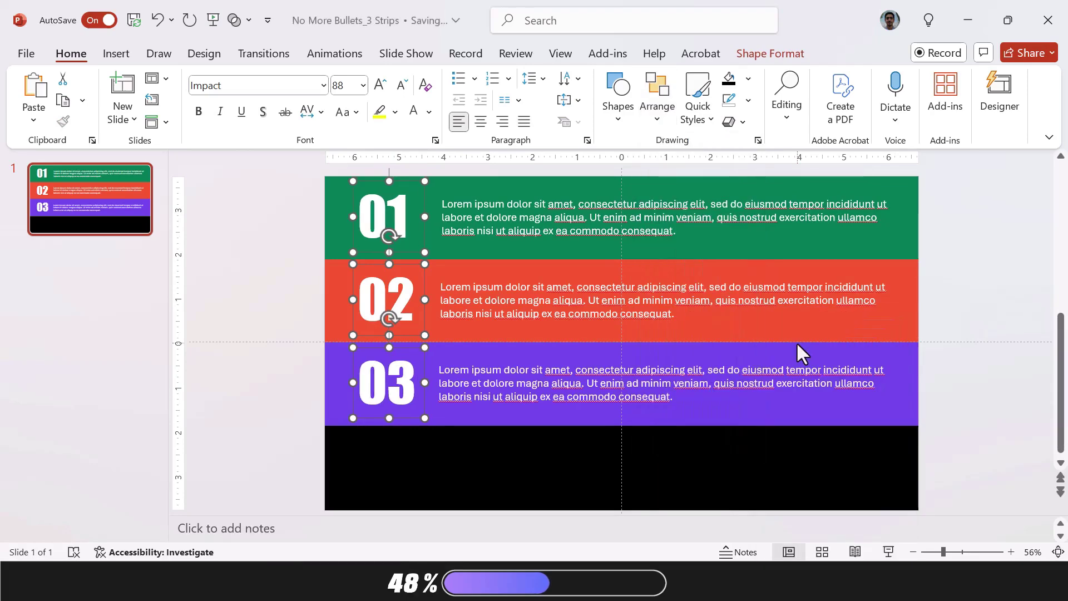
left_click(871, 441)
left_click(401, 382)
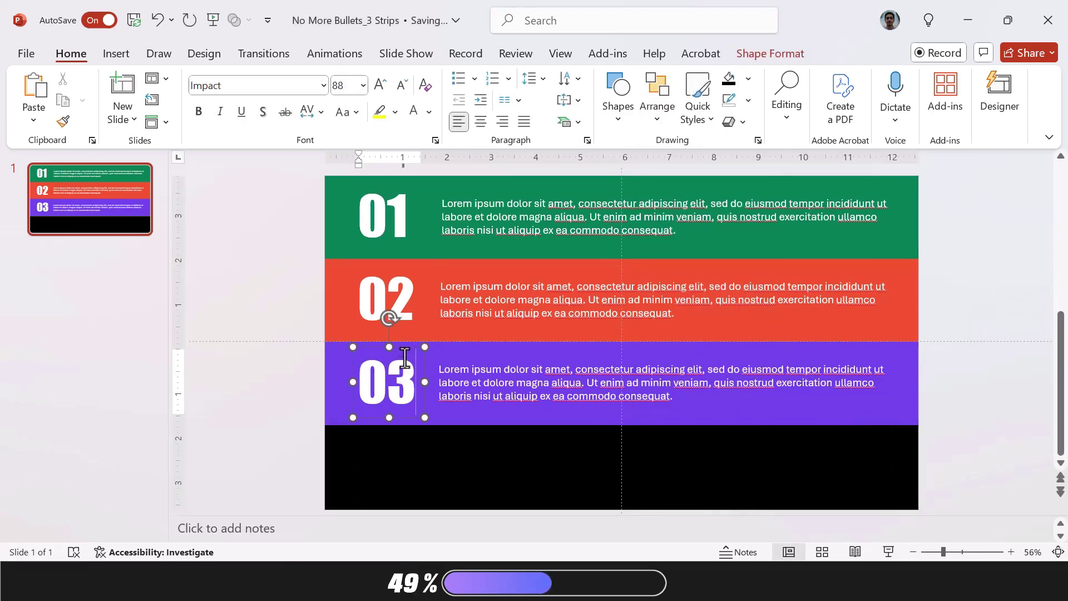
- Copy the 03 box onto the black strip, widen it, and retype it as 'The Keys to Success'
left_click(406, 347)
left_click_drag(405, 346, 408, 433)
left_click_drag(427, 469, 890, 468)
double_click(389, 469)
type("The Keys to Success")
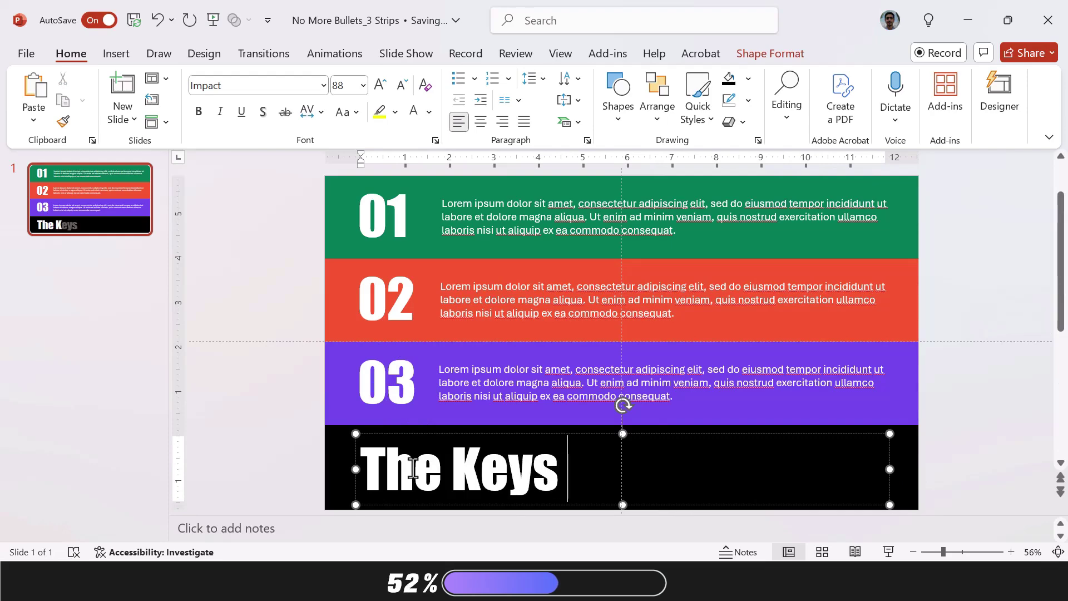
left_click(850, 489)
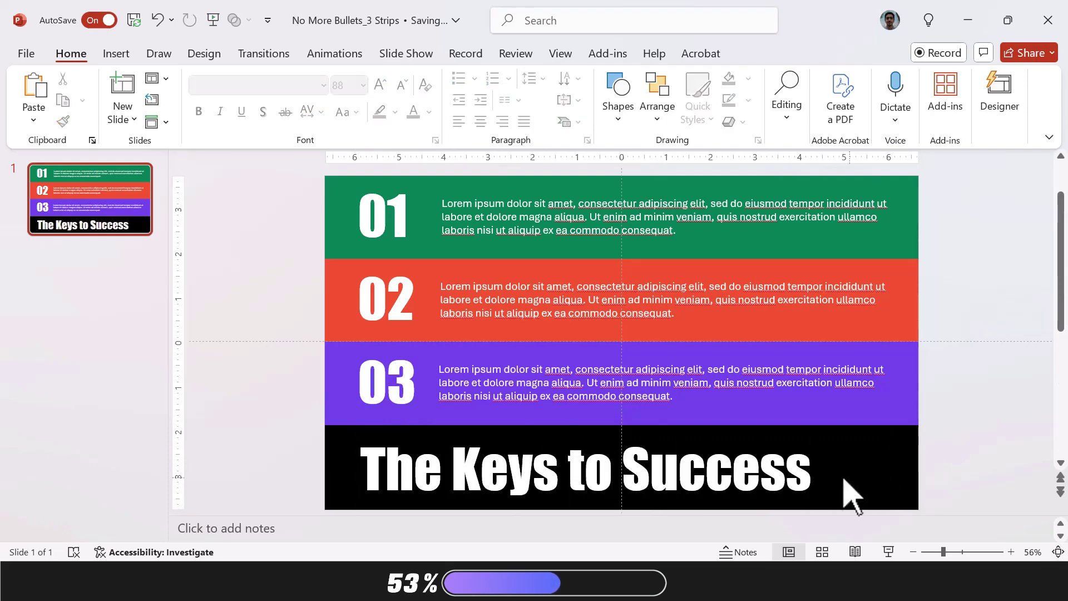
left_click(887, 469)
triple_click(832, 467)
left_click(938, 452)
- Insert a 'key' icon, place it at the black strip's right end, and fill it white
left_click(119, 53)
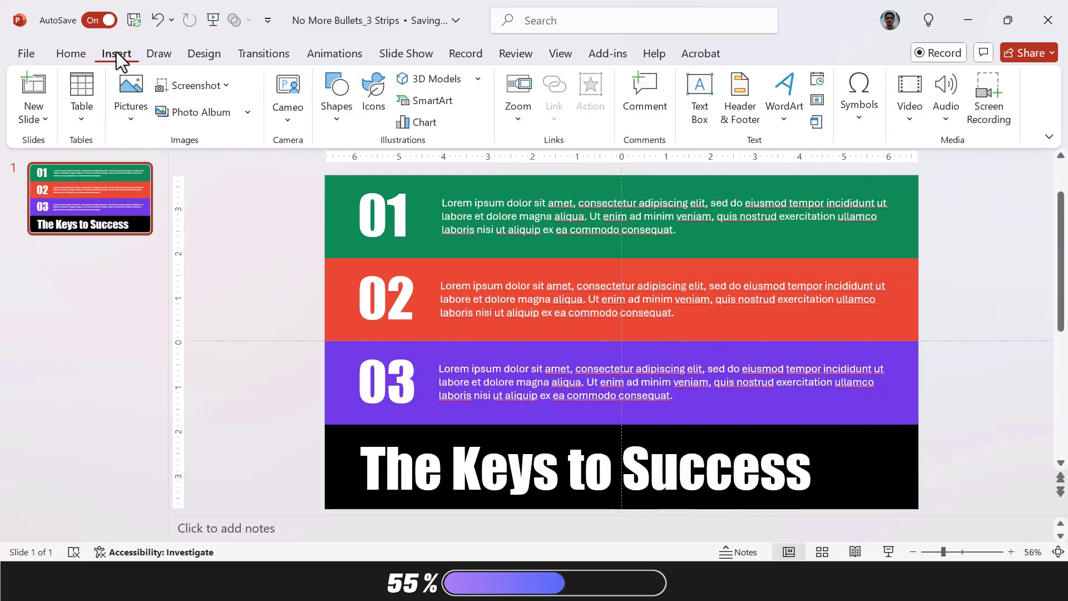
left_click(371, 101)
type("key")
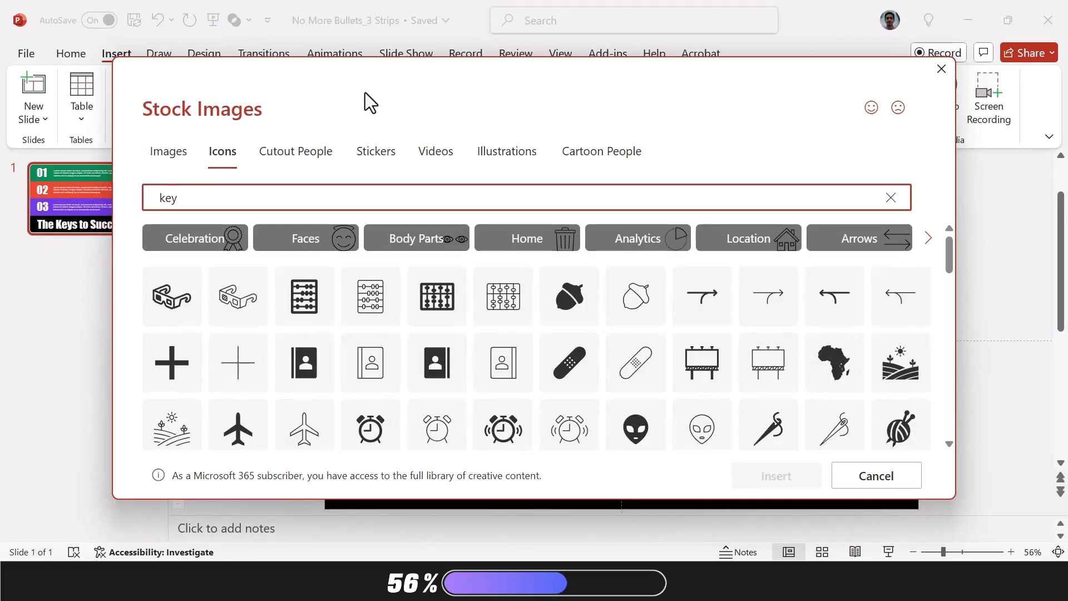
left_click(493, 260)
left_click(776, 475)
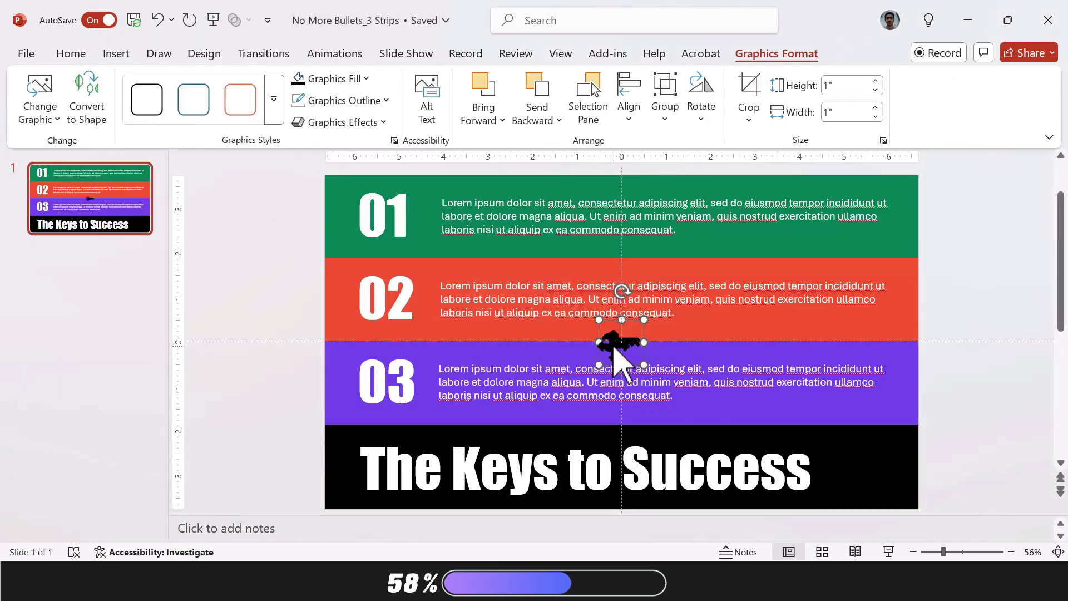
left_click_drag(619, 349, 863, 474)
left_click(366, 78)
left_click(322, 160)
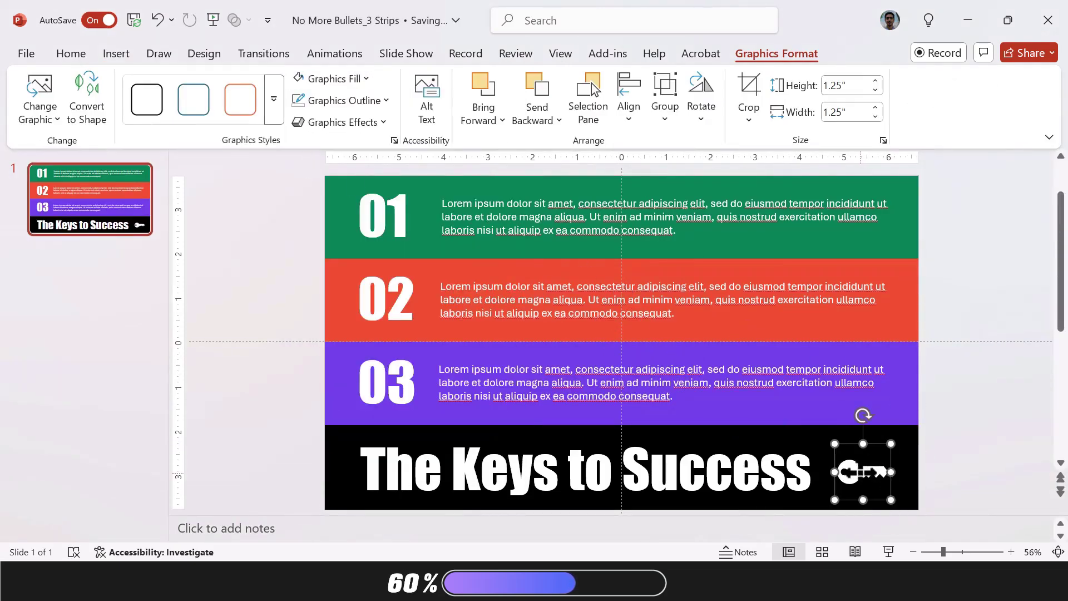
- Group the white key icon with 'The Keys to Success' title
left_click(774, 472, "shift")
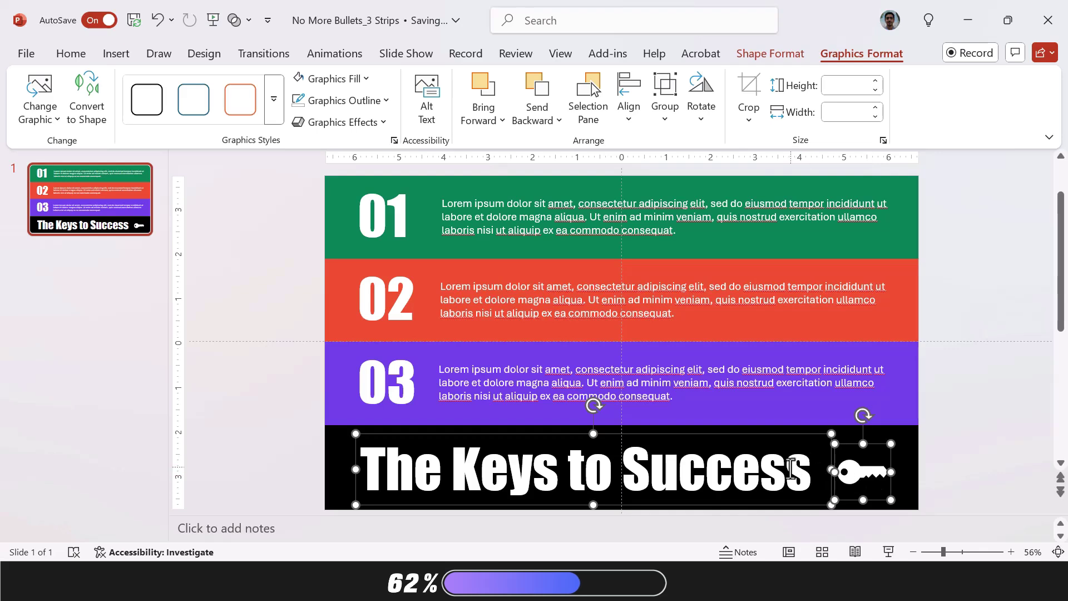
key("ctrl+g")
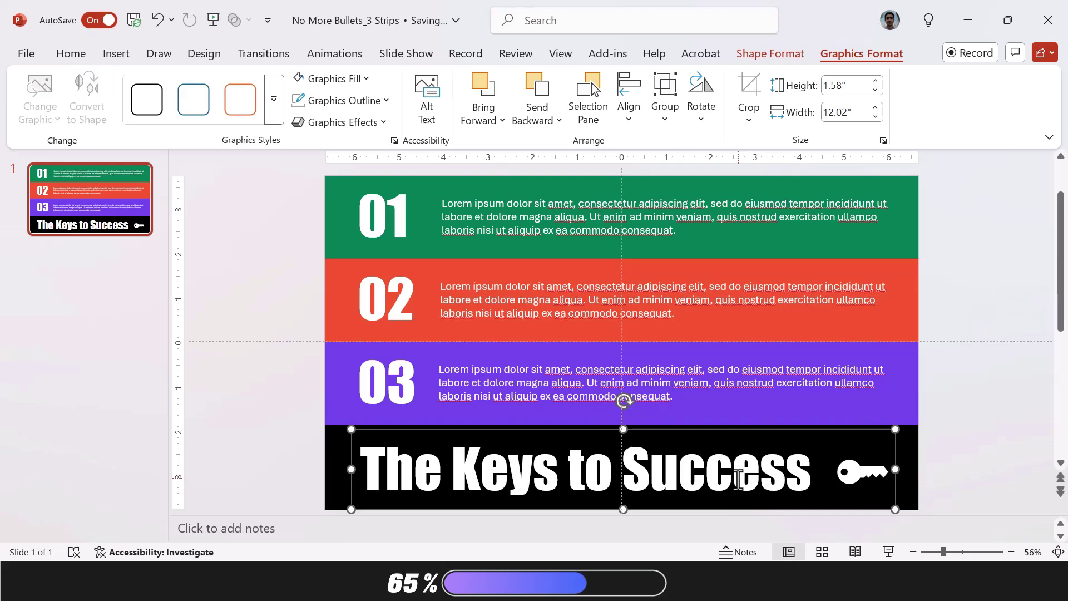
left_click(285, 173)
left_click_drag(282, 171, 954, 439)
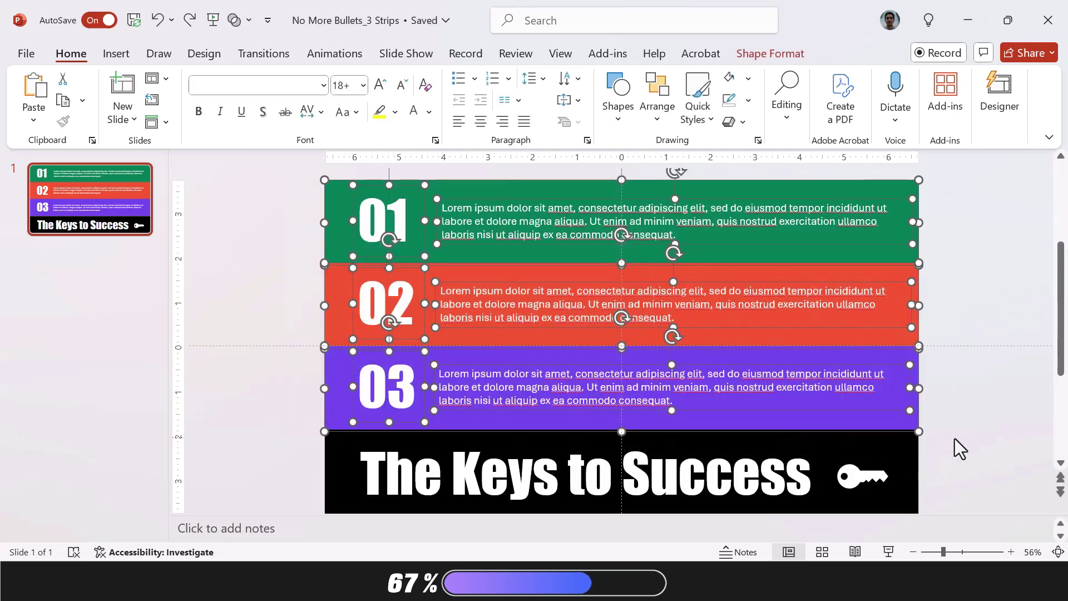
- Bring the strips to the front and stretch the black strip to cover the whole slide
right_click(885, 267)
left_click(823, 348)
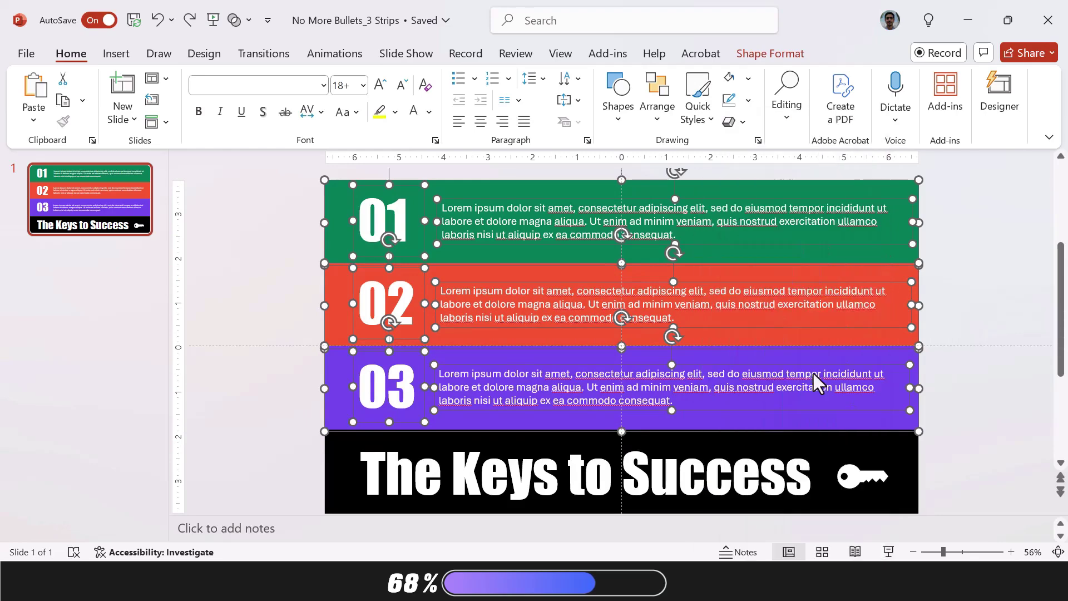
left_click(241, 346)
left_click(327, 455)
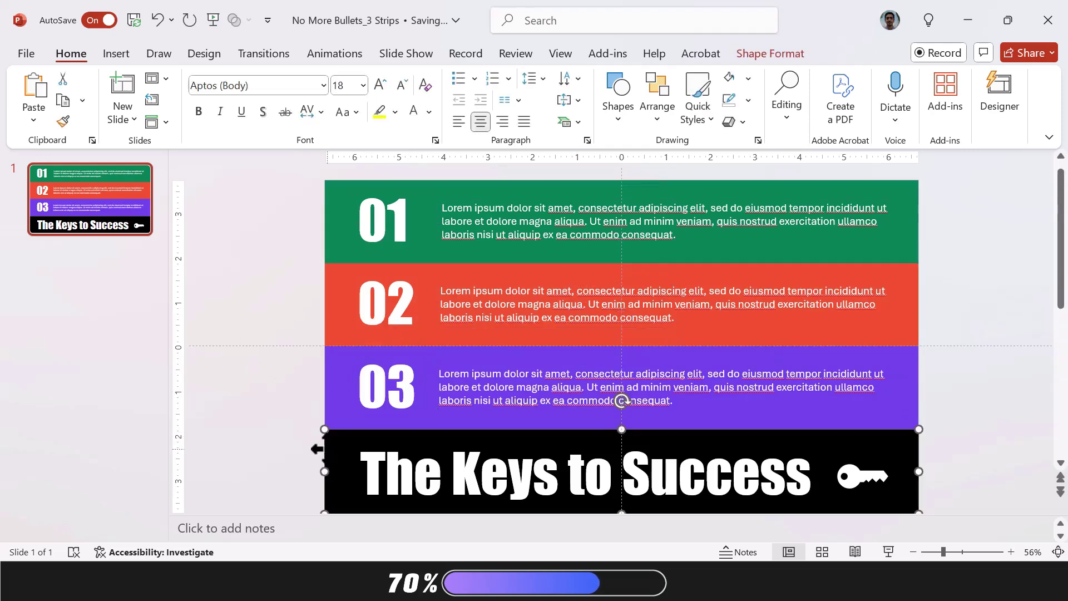
left_click_drag(619, 430, 615, 179)
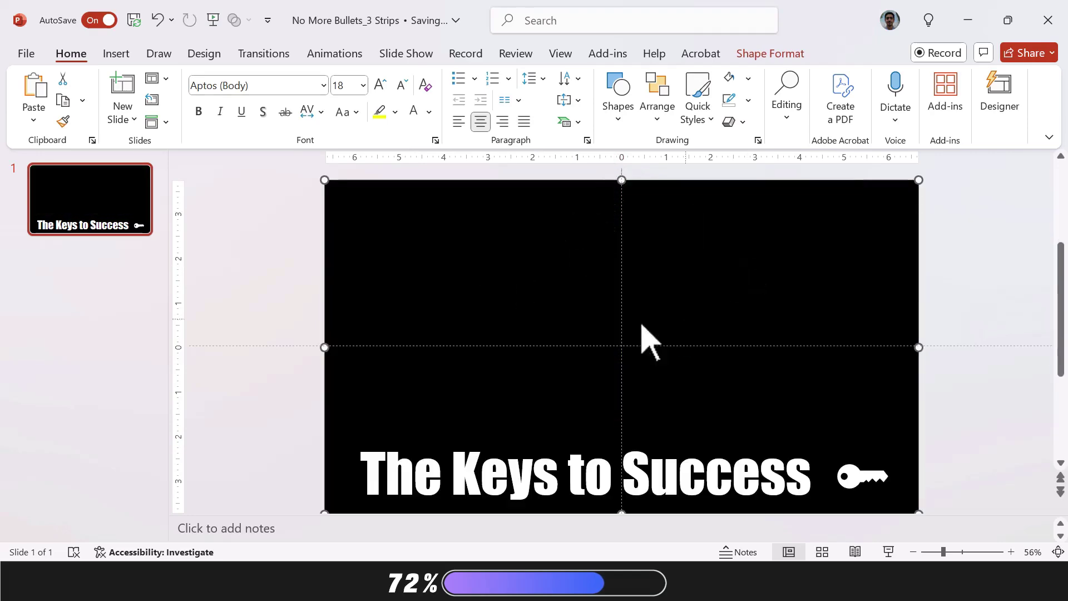
left_click(310, 472)
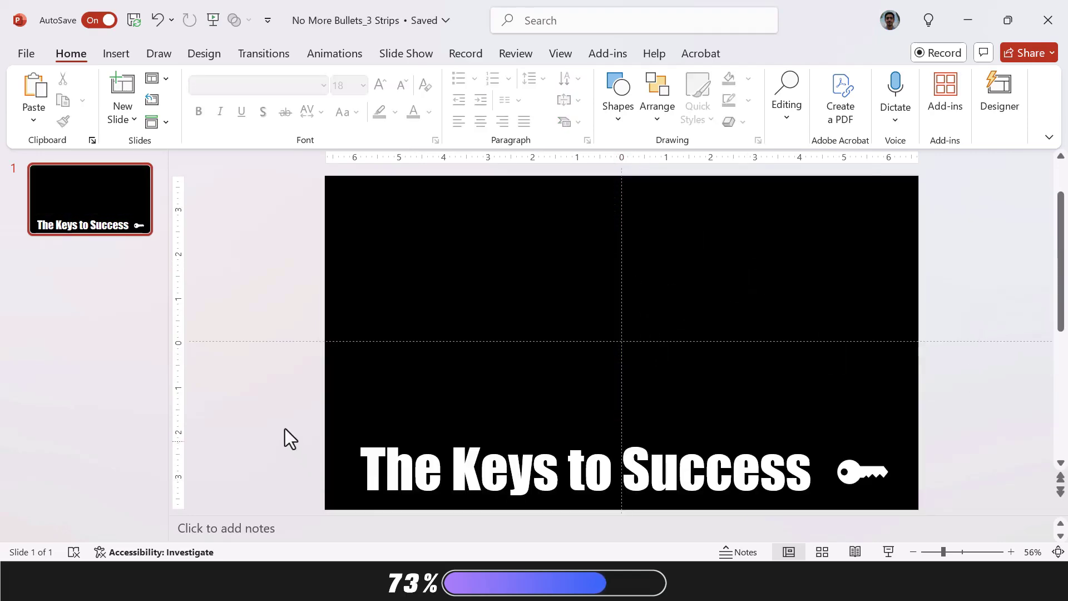
- Move the title and key group up to the slide's top edge
left_click_drag(275, 400, 968, 504)
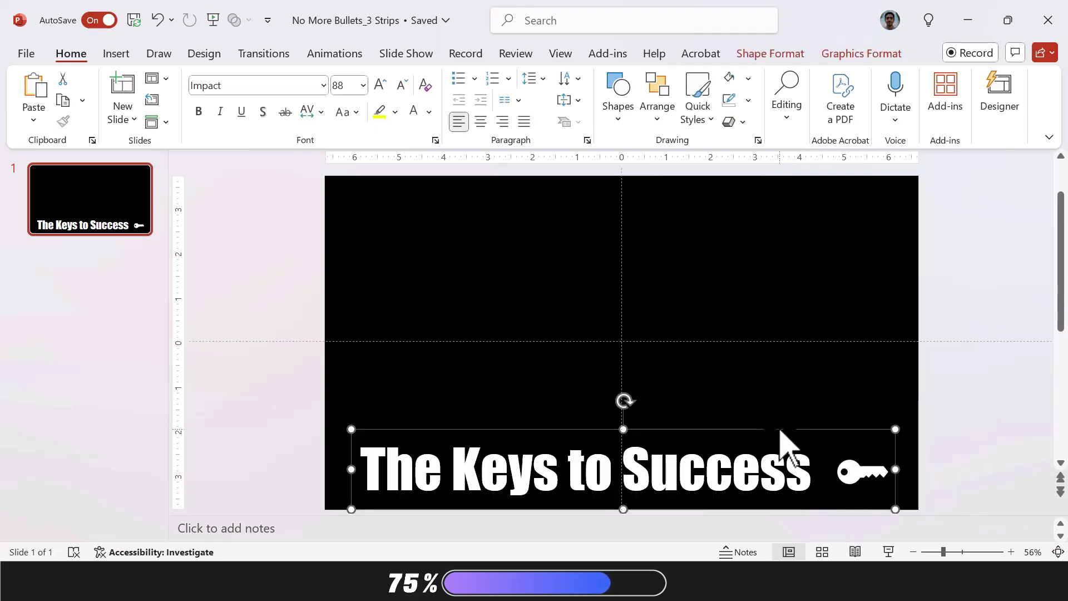
left_click_drag(781, 439, 752, 172)
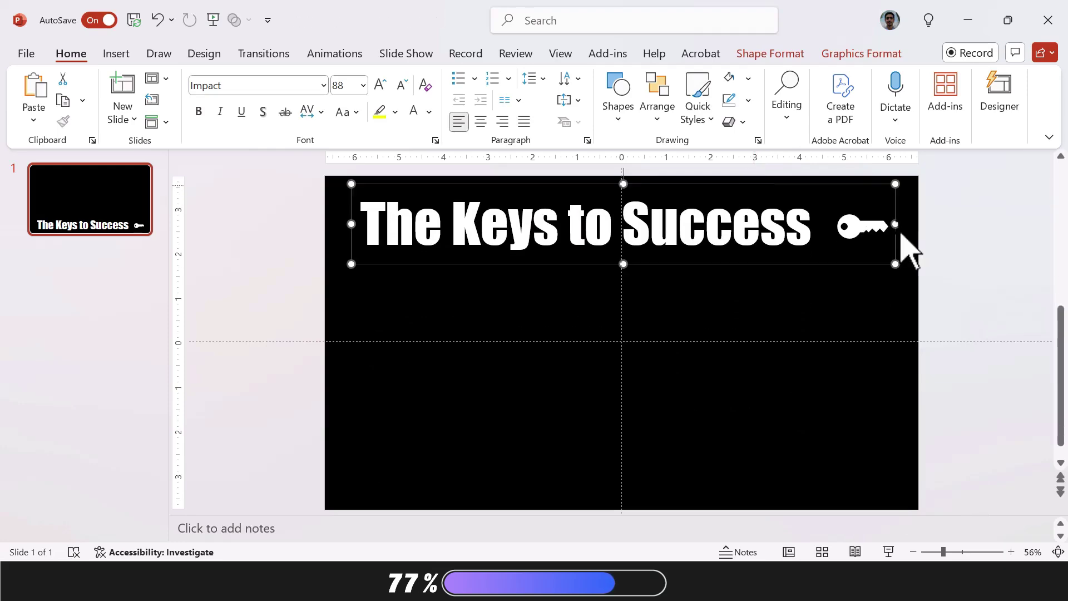
left_click(987, 318)
- Duplicate slide 1, move the title to mid-slide, and shrink the black shape to reveal the 01 strip
left_click(135, 211)
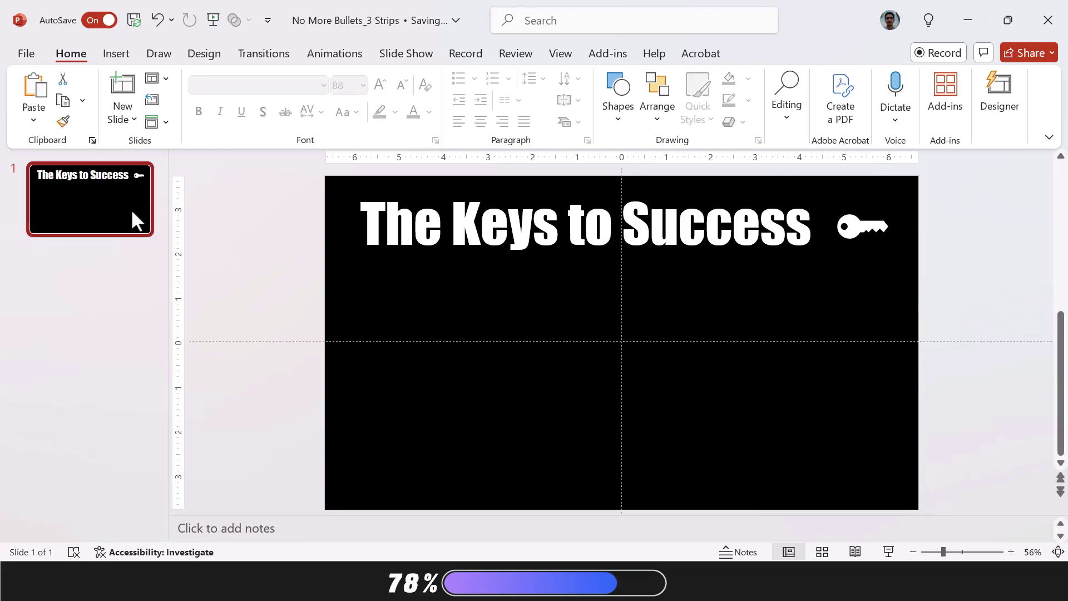
key("ctrl+d")
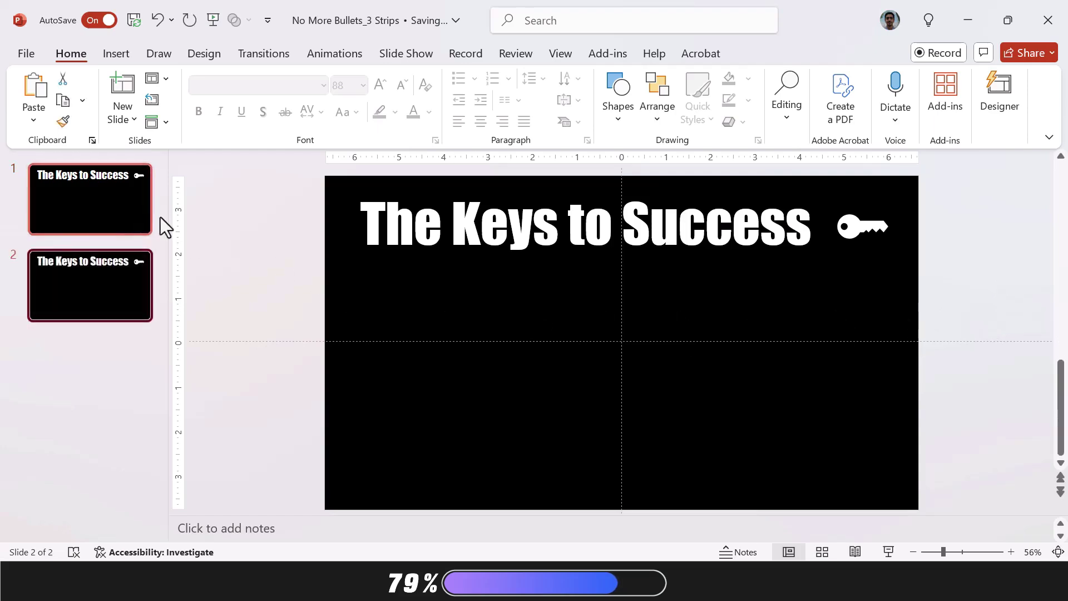
left_click(413, 239)
left_click(865, 228)
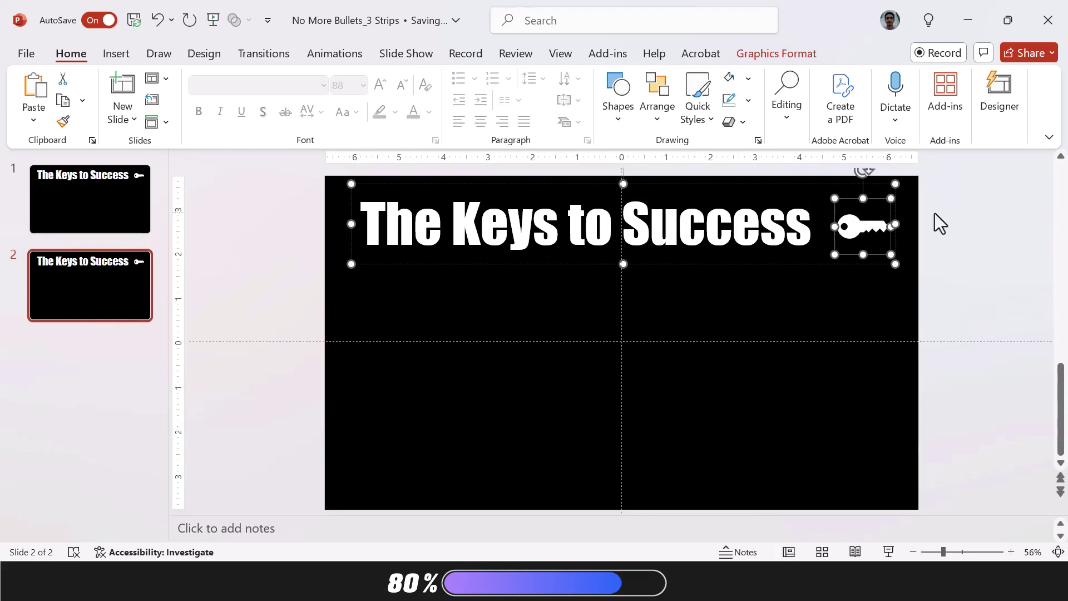
left_click_drag(848, 219, 848, 300)
left_click(946, 225)
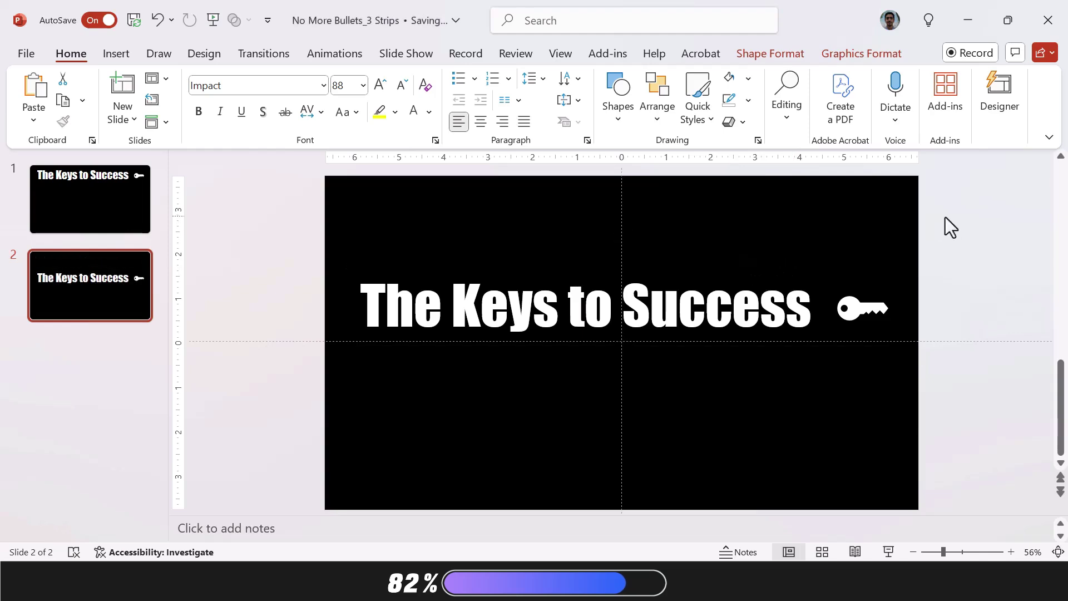
left_click(645, 217)
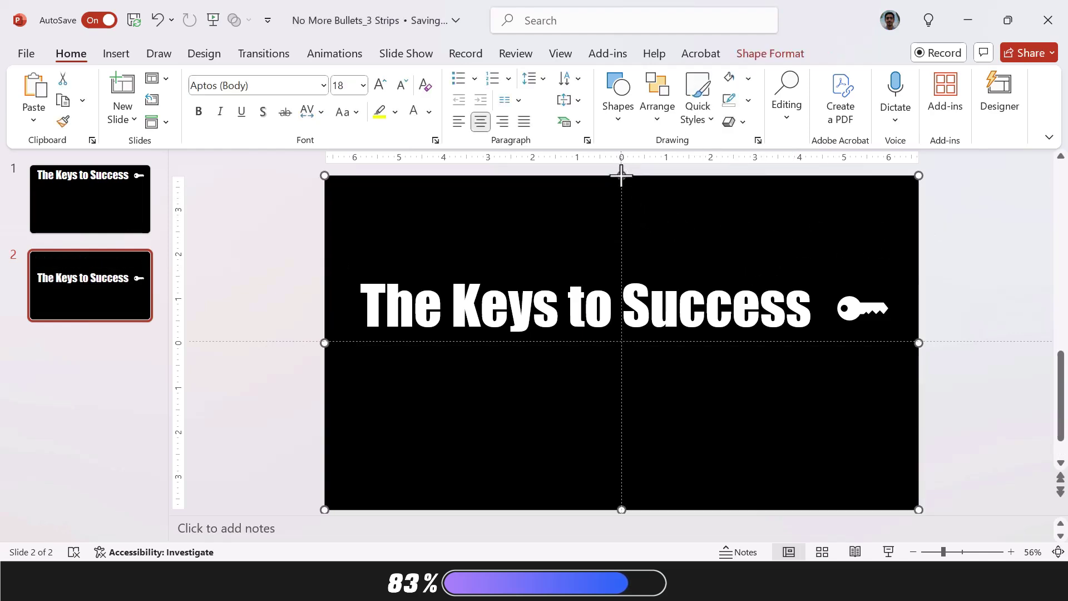
left_click_drag(621, 176, 643, 257)
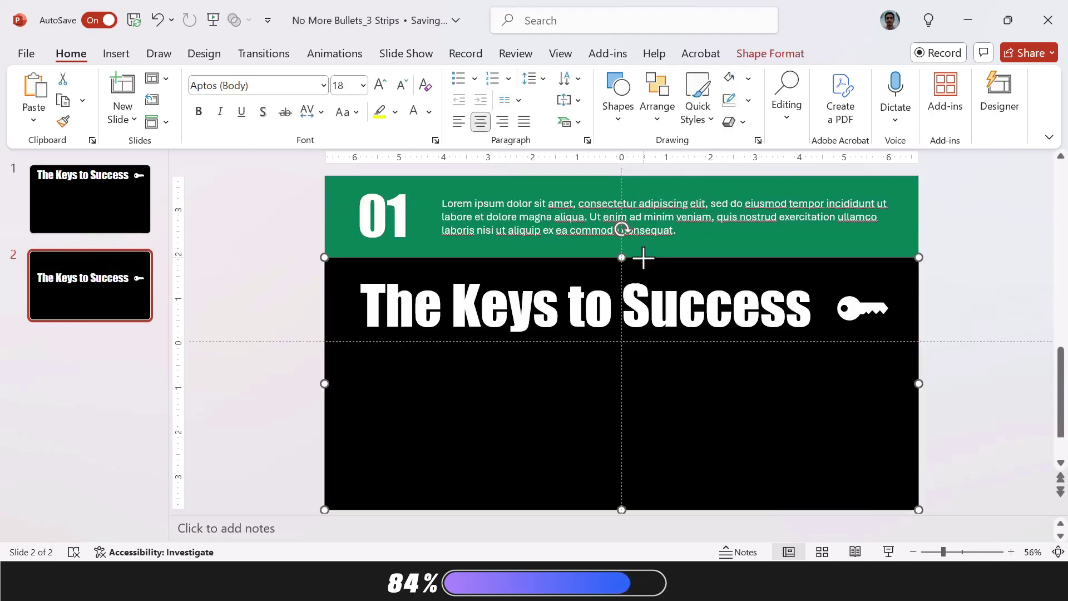
left_click(959, 270)
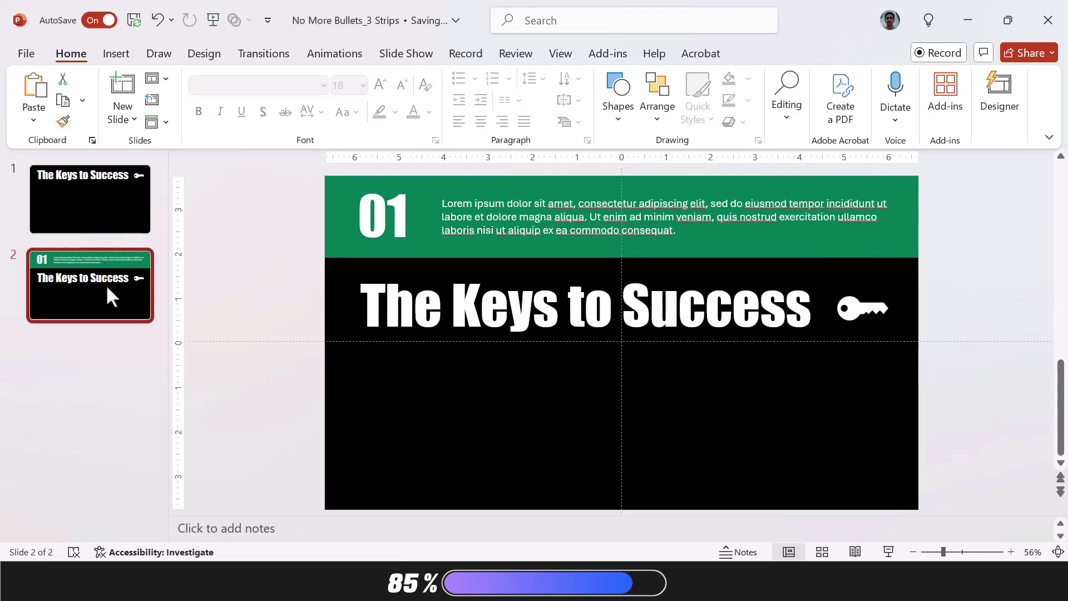
- Duplicate as slide 3, lower the title, and shrink the black shape to reveal the 02 strip
key("ctrl+d")
left_click(853, 305)
left_click_drag(853, 305, 869, 381)
left_click(684, 305)
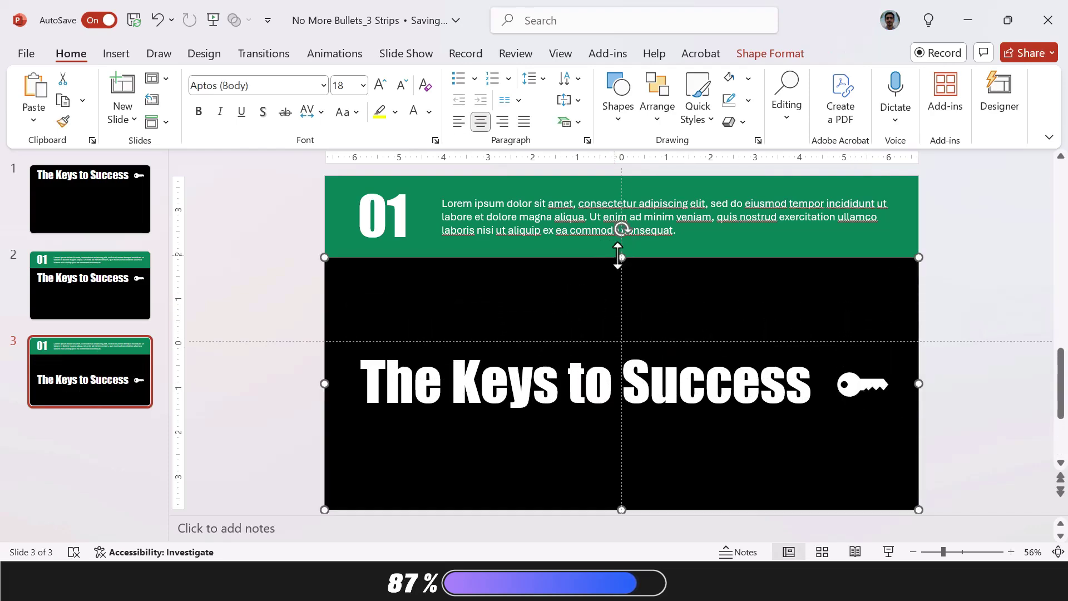
left_click_drag(617, 257, 639, 341)
left_click(968, 293)
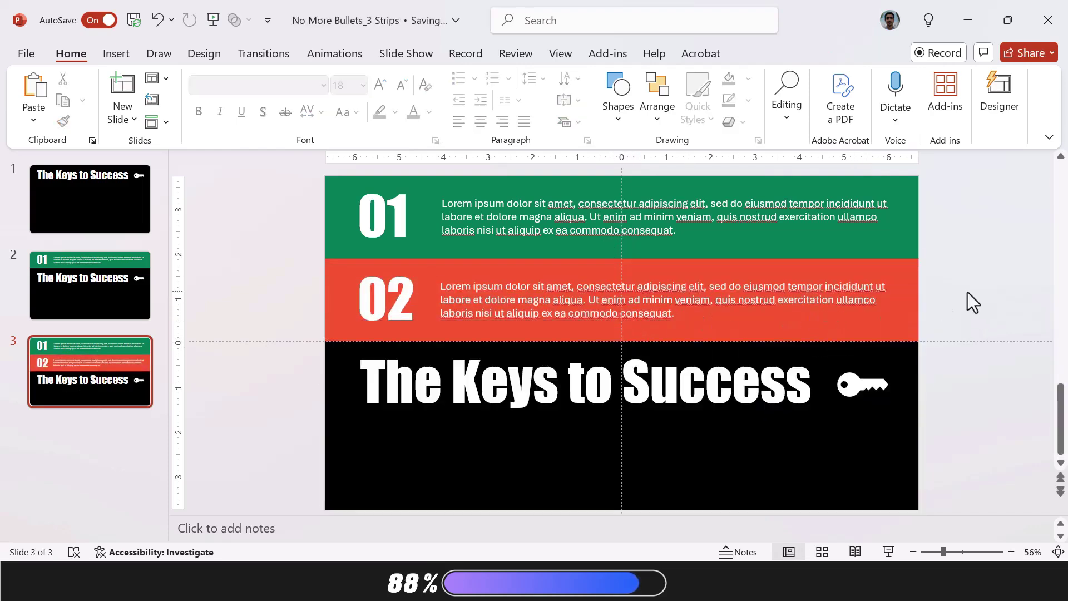
- Duplicate as slide 4, lower the title again to reveal the 03 strip, then select all slides
left_click(118, 365)
key("ctrl+d")
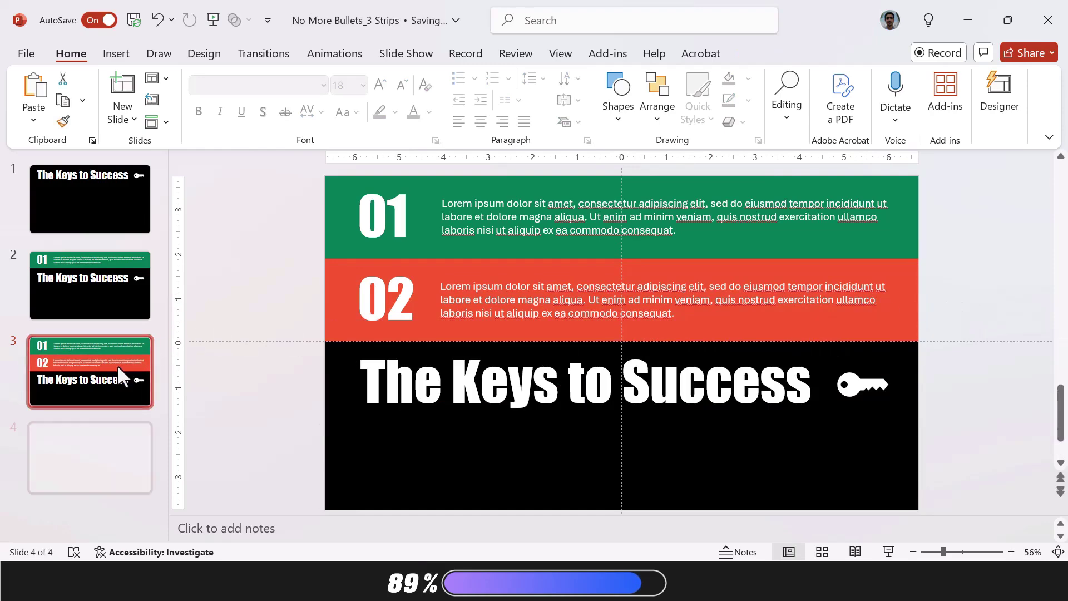
left_click(431, 384)
left_click(942, 370)
left_click(862, 383)
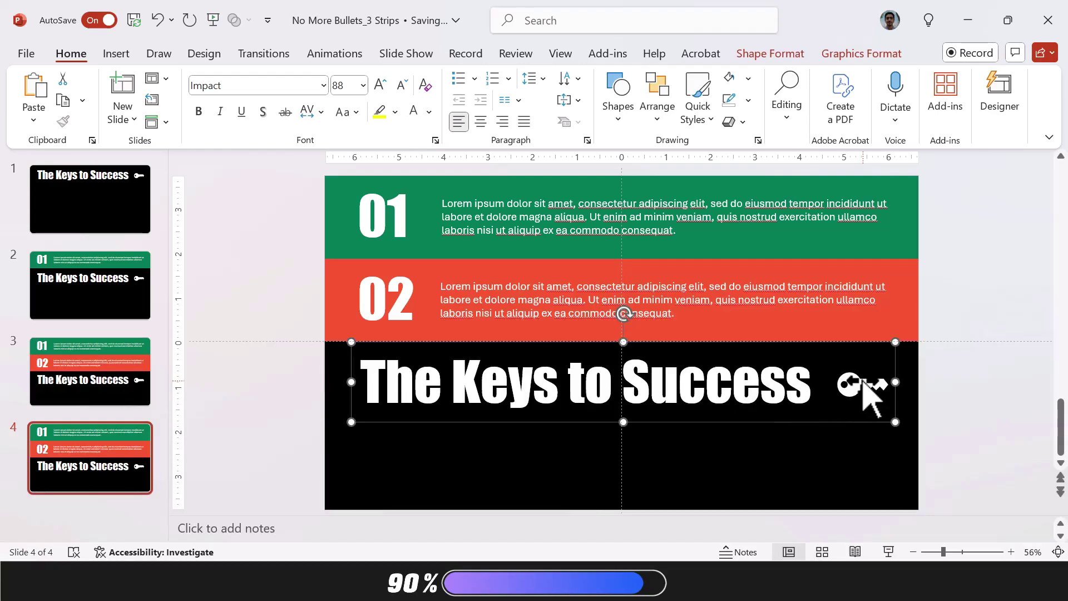
left_click_drag(862, 382, 873, 470)
left_click(629, 352)
left_click_drag(623, 342, 639, 427)
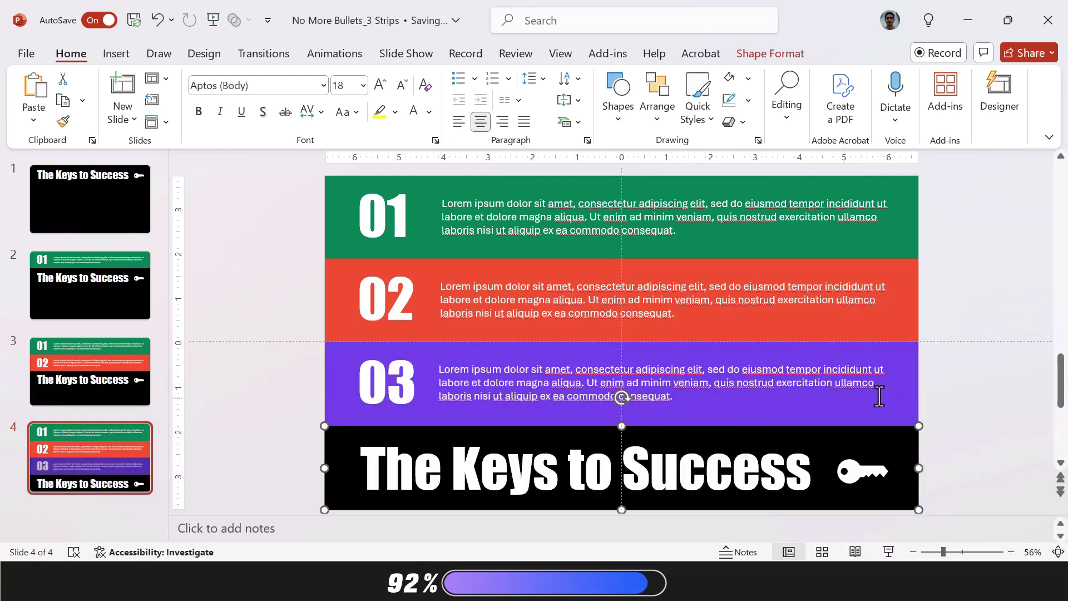
left_click(254, 272)
left_click(115, 197)
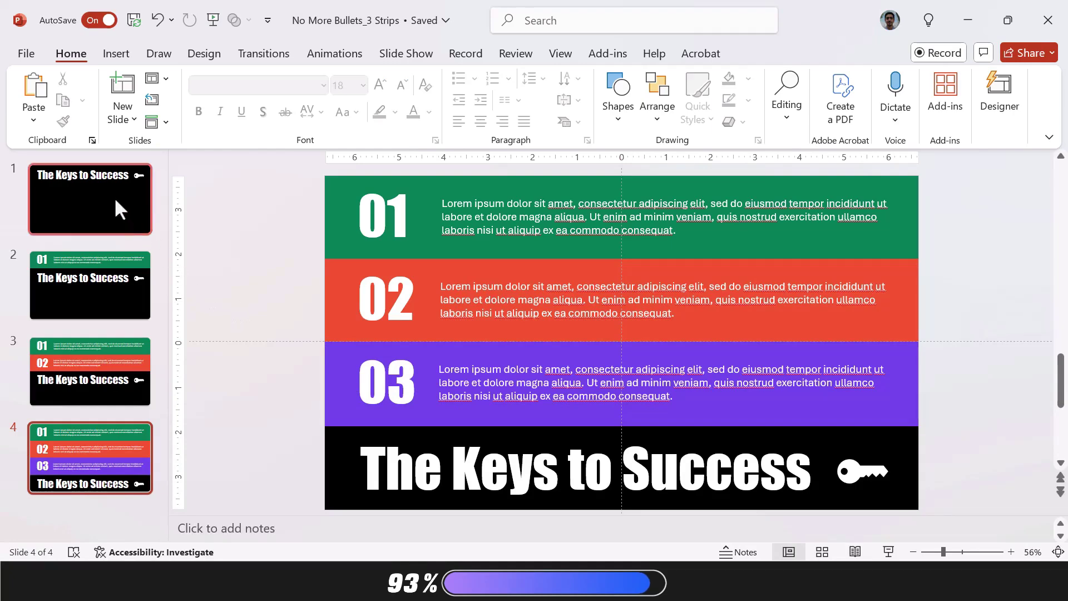
key("ctrl+a")
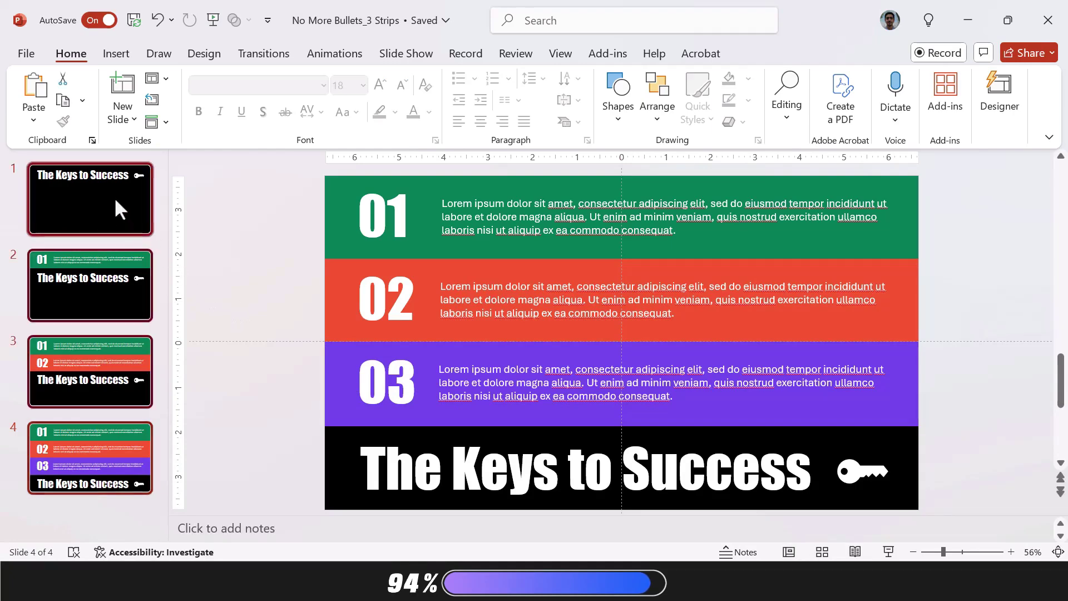
- Apply the Morph transition to all four slides and shorten its duration to 01.00
left_click(271, 56)
left_click(168, 112)
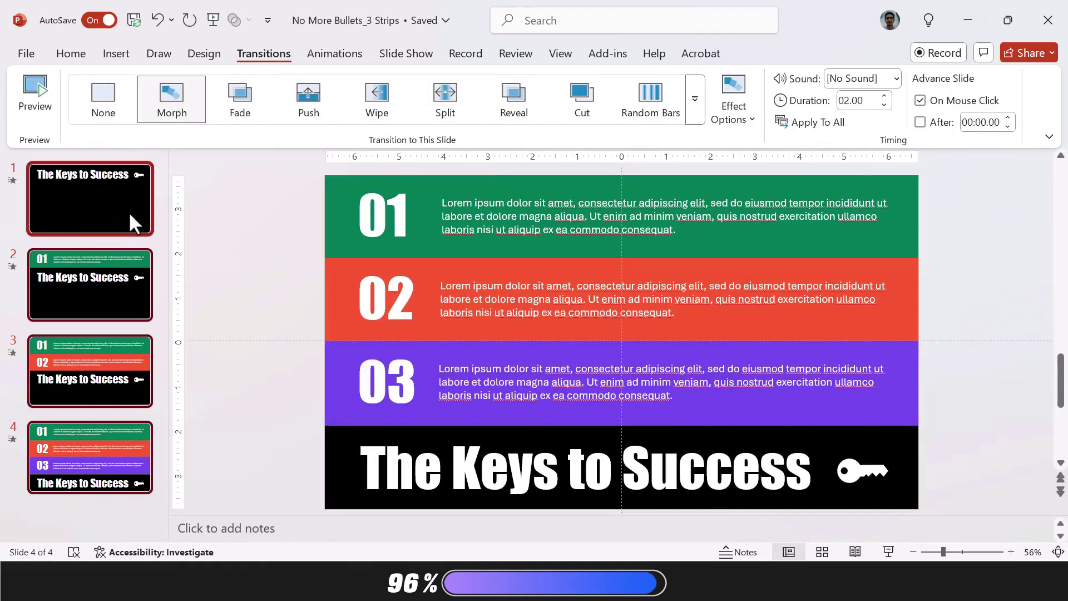
left_click(884, 105)
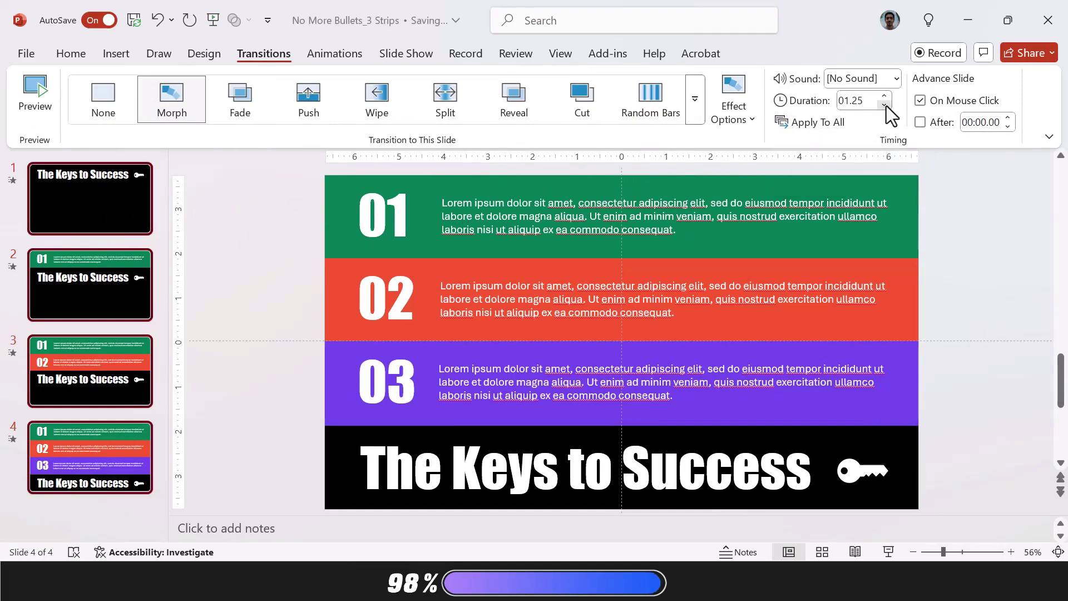
left_click(884, 104)
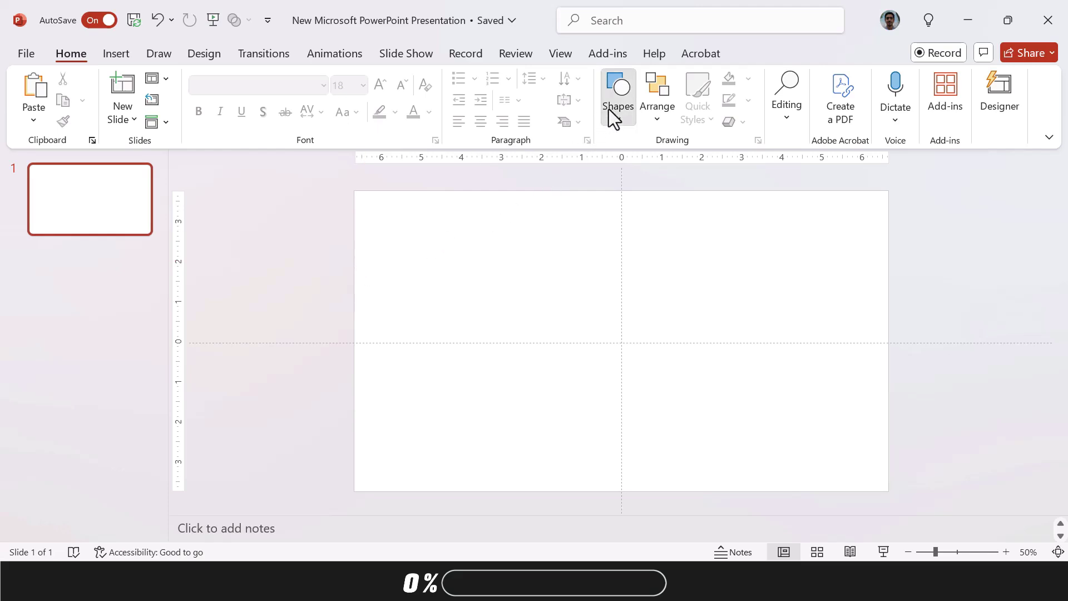
- Draw an outline-free, near-black rectangle across the slide's top half
left_click(615, 114)
left_click(671, 161)
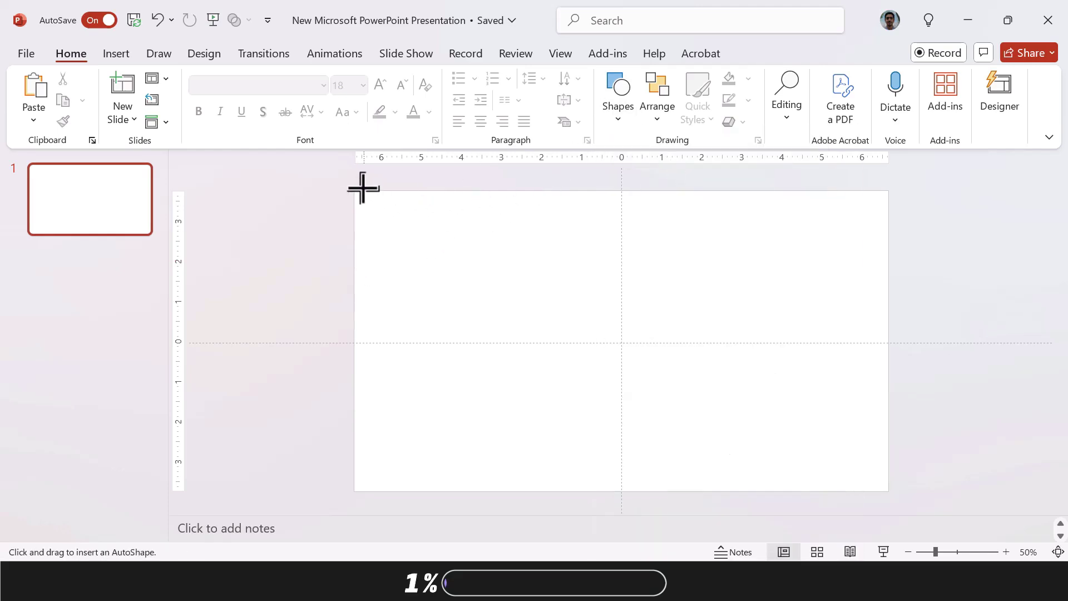
left_click_drag(355, 191, 889, 344)
left_click(442, 100)
scroll(464, 370, "down", 2)
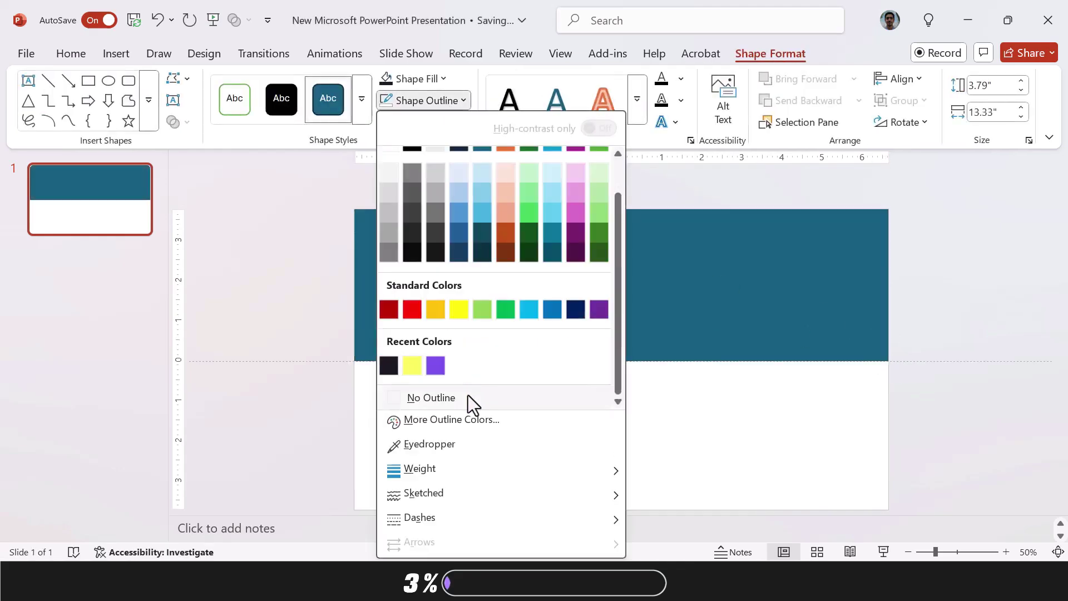
left_click(466, 396)
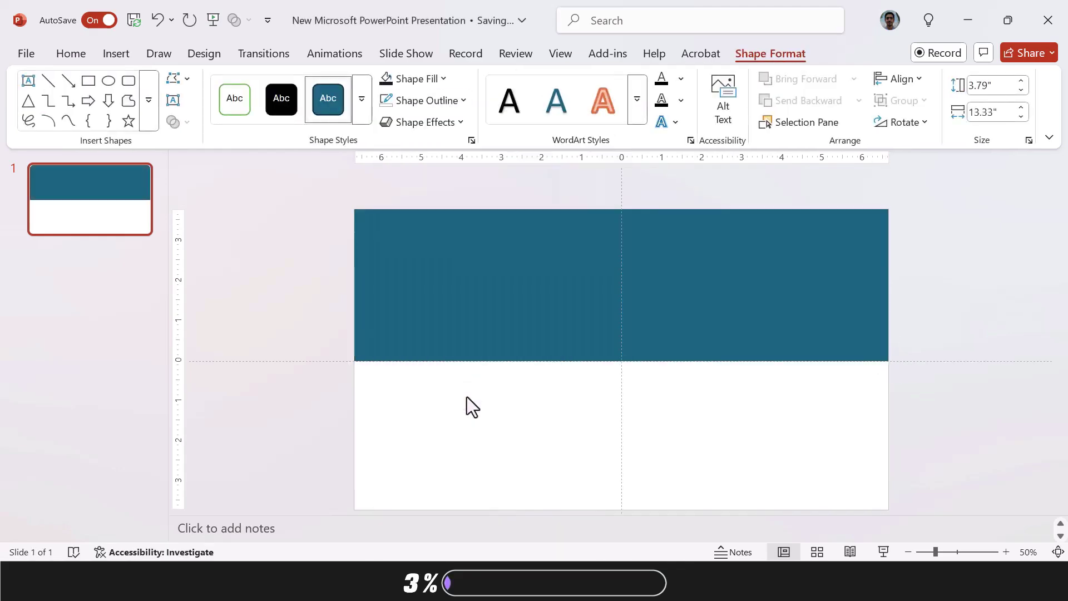
left_click(439, 79)
left_click(384, 384)
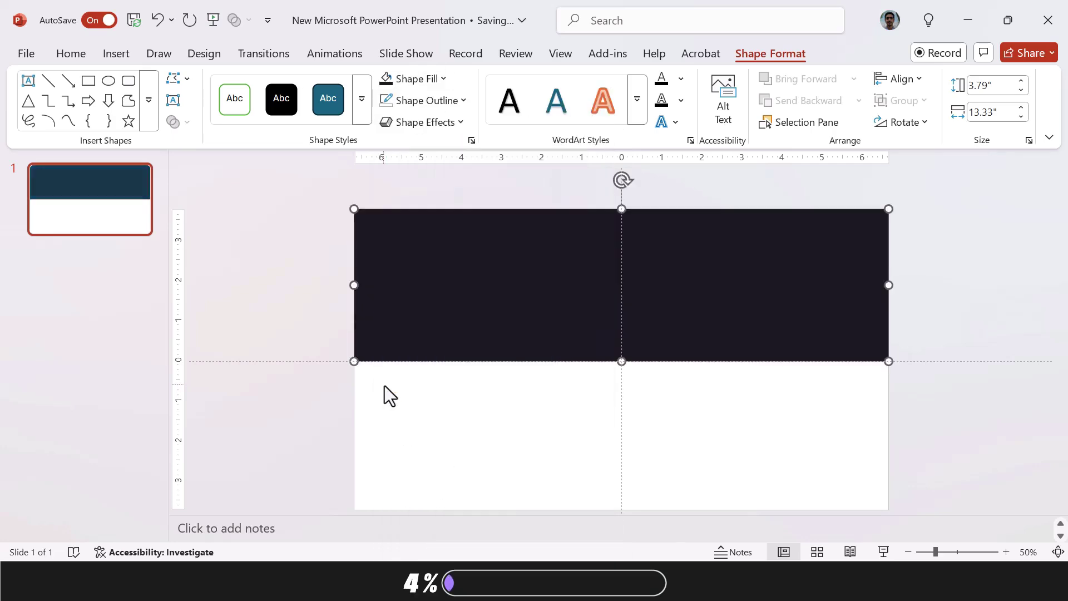
left_click(354, 285)
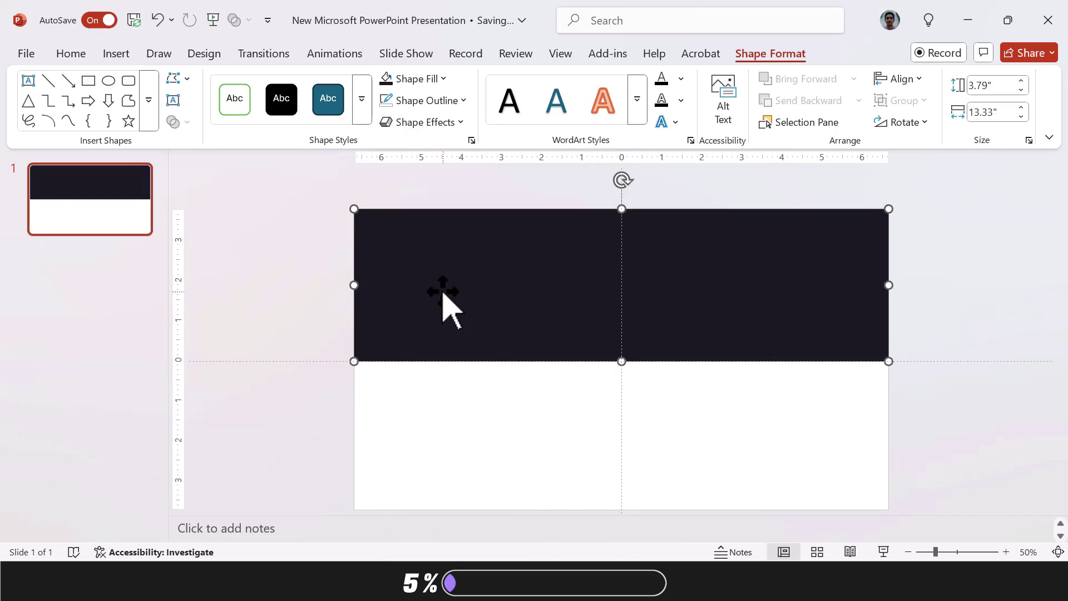
- Duplicate the rectangle, move the copy to the bottom half, and fill it purple
key("ctrl+d")
left_click_drag(477, 305, 462, 433)
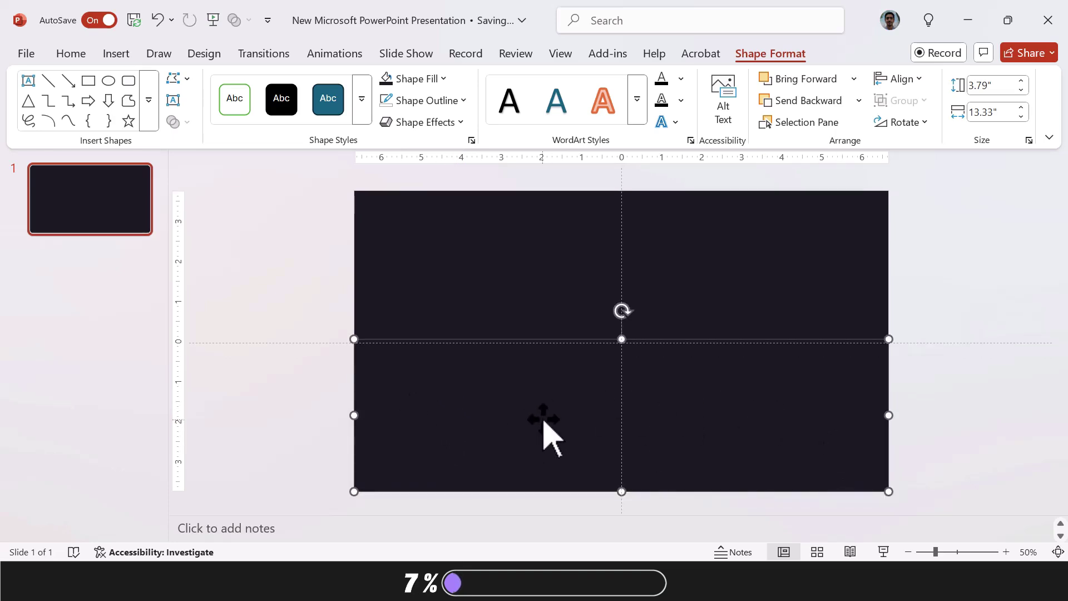
left_click(437, 80)
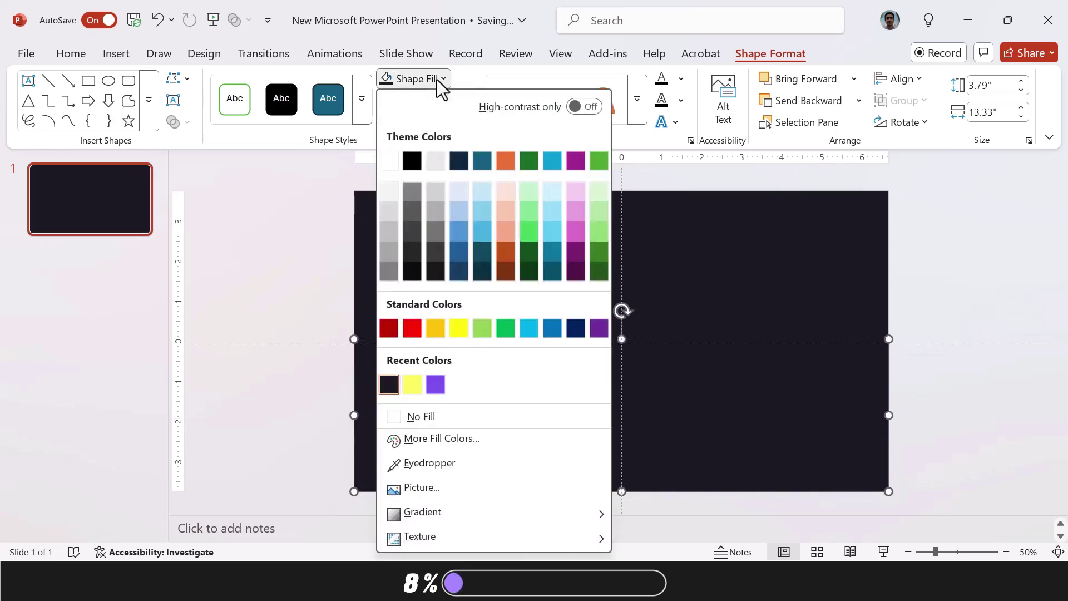
left_click(436, 384)
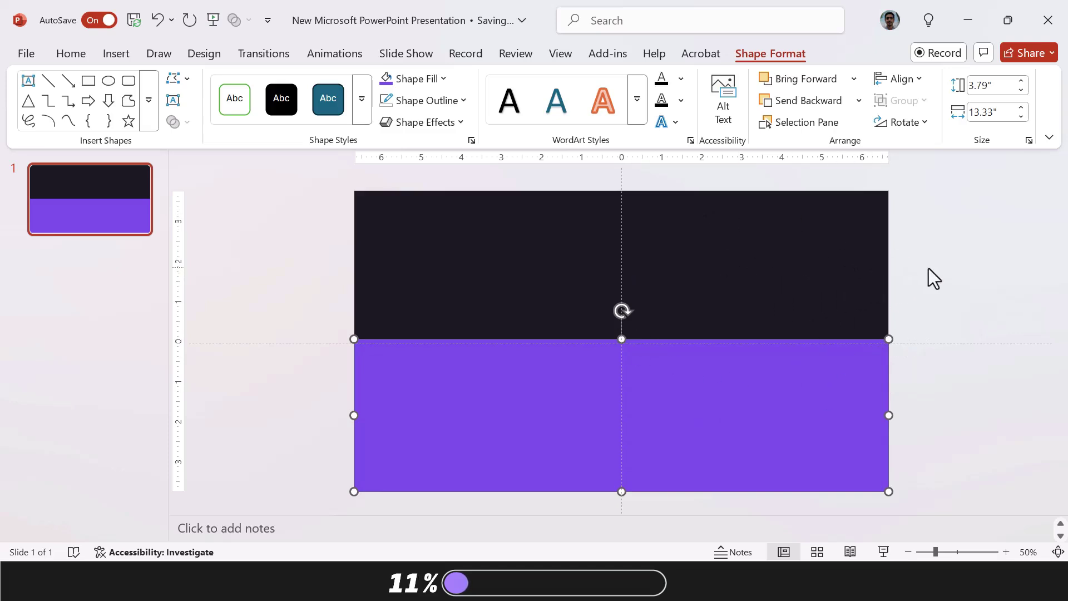
- Draw a circle in the dark upper-left area against the slide's left edge
left_click(277, 237)
left_click(615, 115)
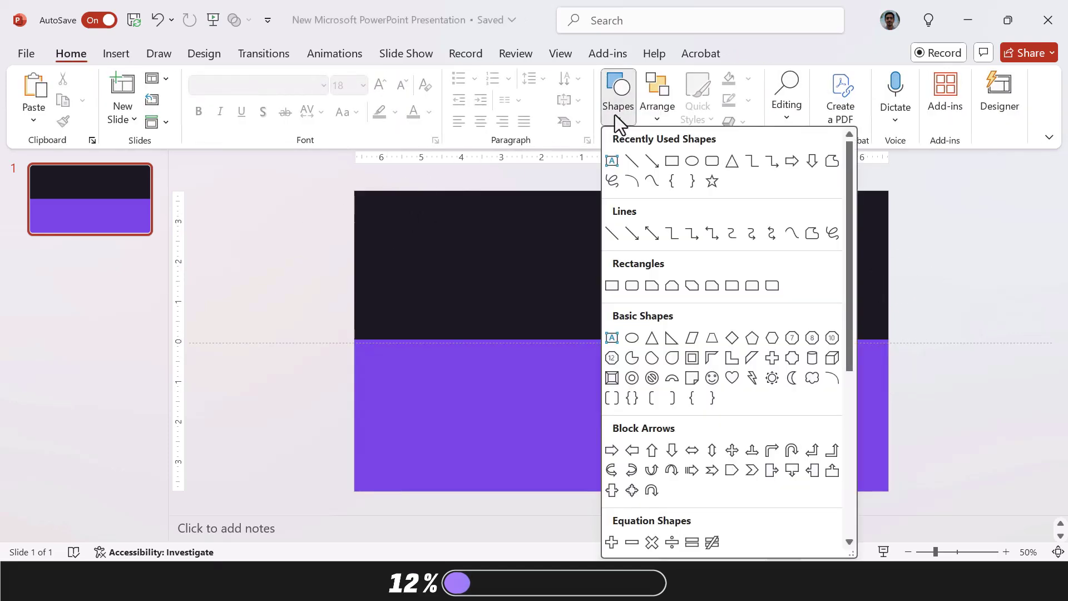
left_click(692, 161)
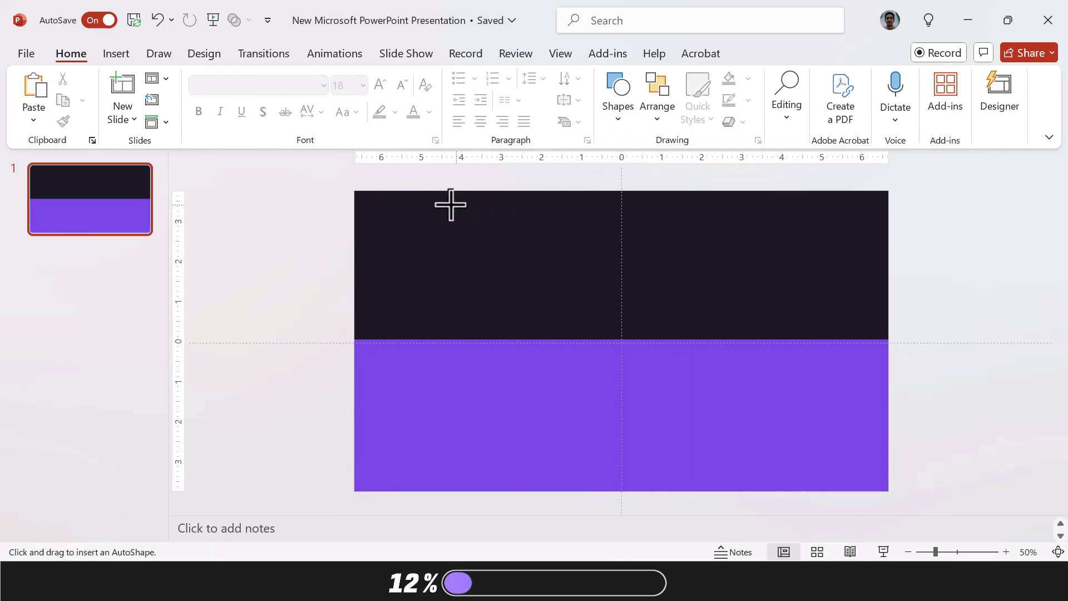
left_click_drag(373, 192, 519, 341)
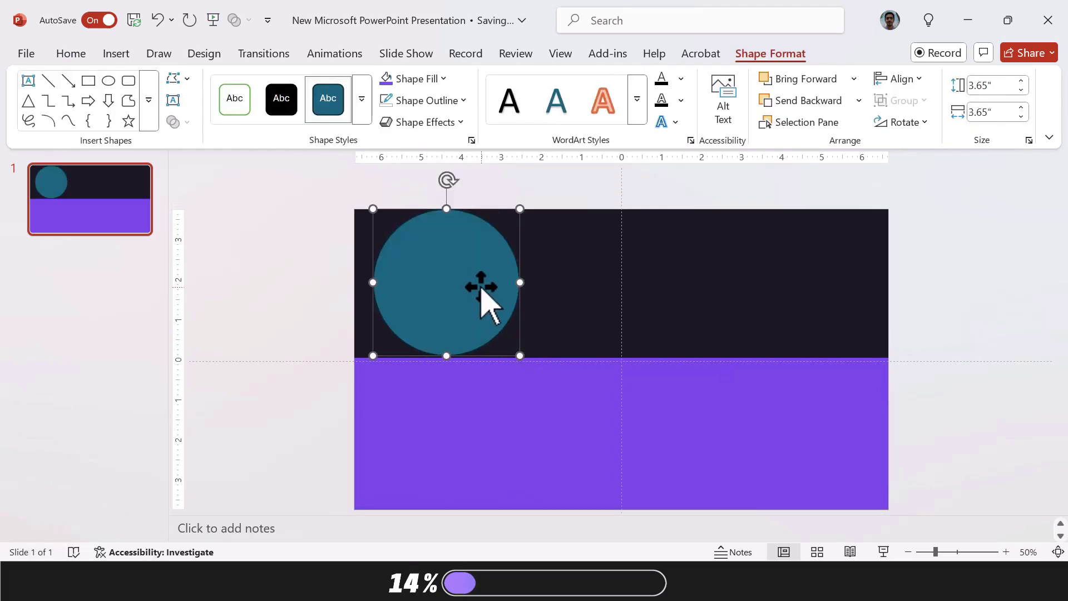
left_click_drag(484, 298, 462, 293)
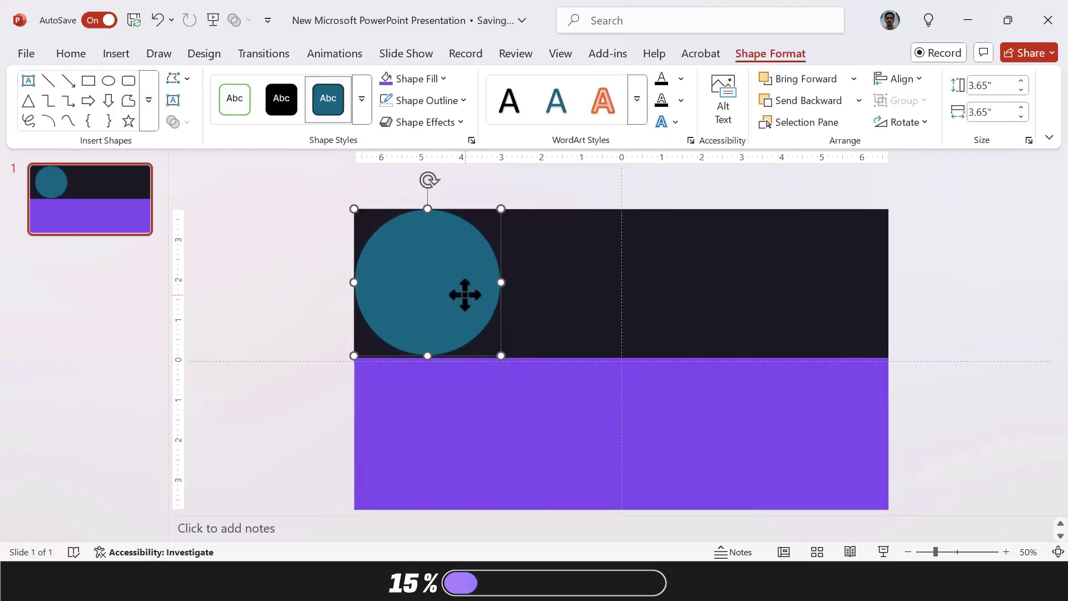
left_click(296, 269)
- Make the circle yellow with no outline and copy it to the purple half's bottom-right
left_click(404, 270)
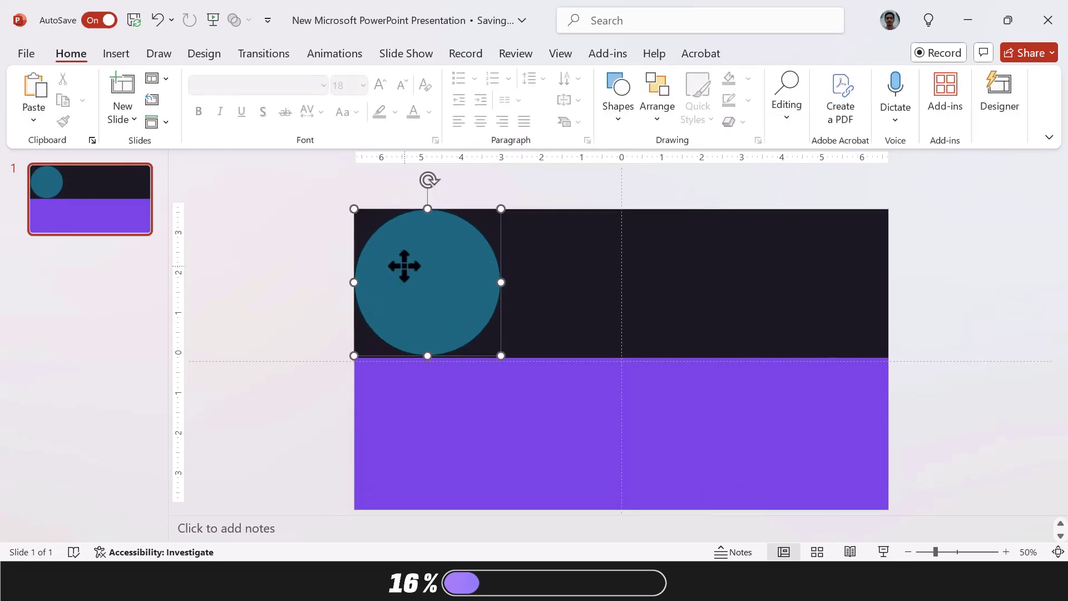
left_click(456, 105)
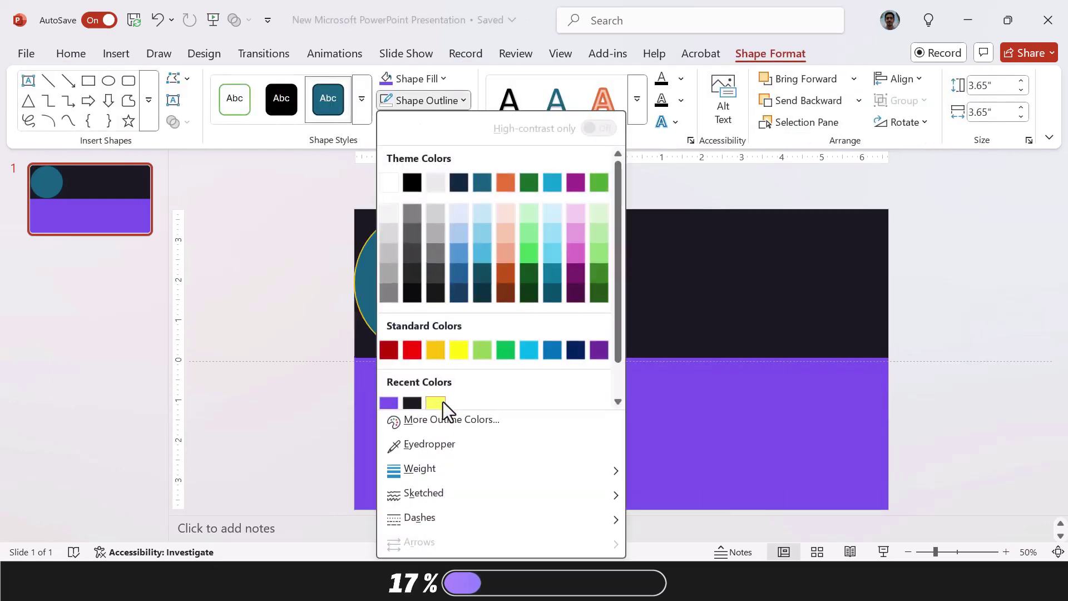
left_click(444, 400)
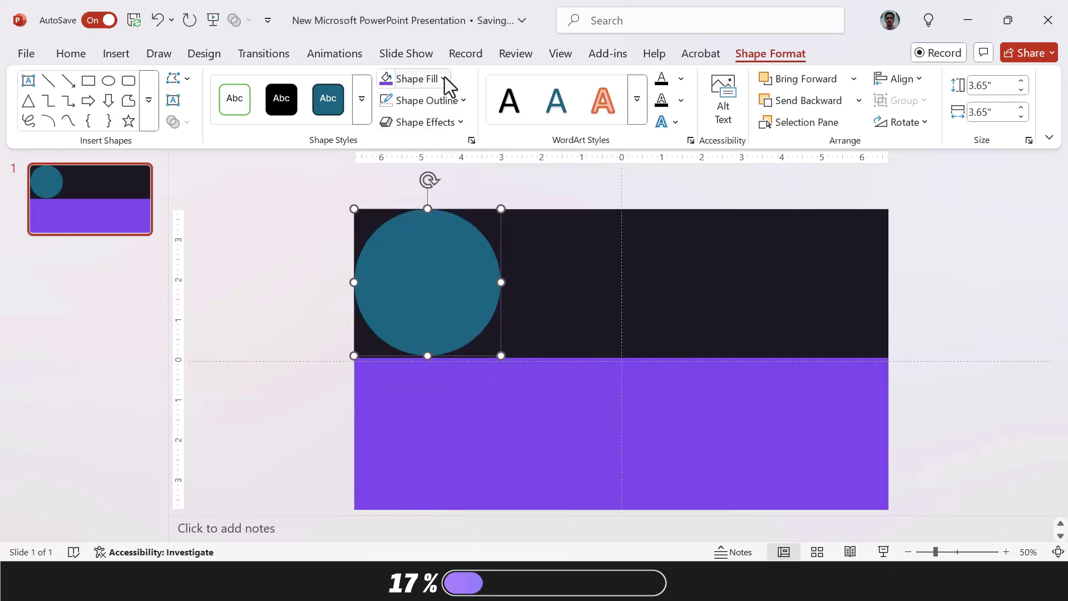
left_click(443, 83)
left_click(435, 383)
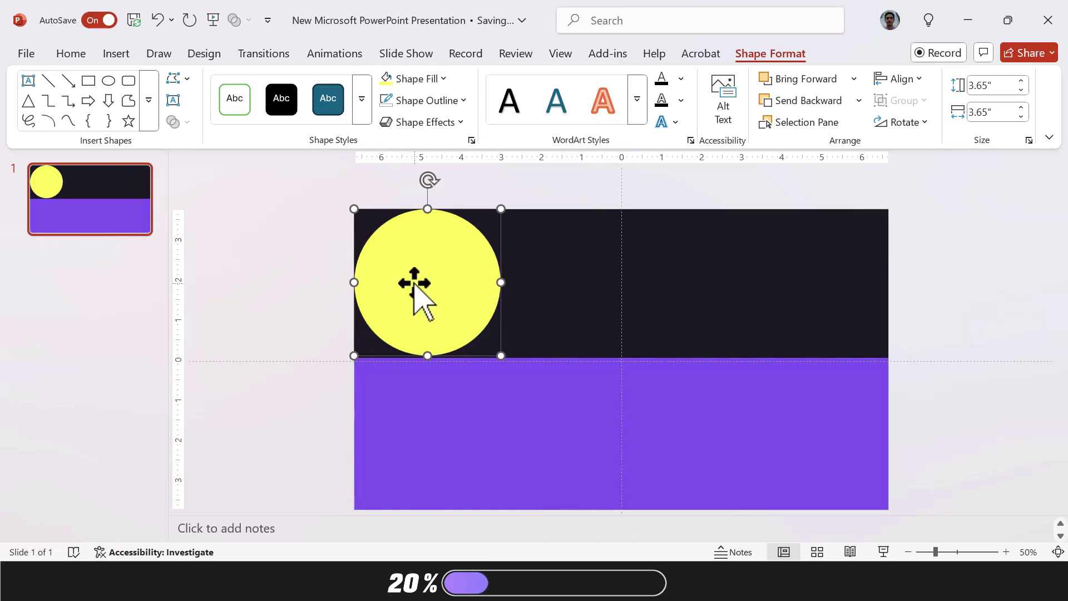
left_click_drag(441, 277, 820, 418)
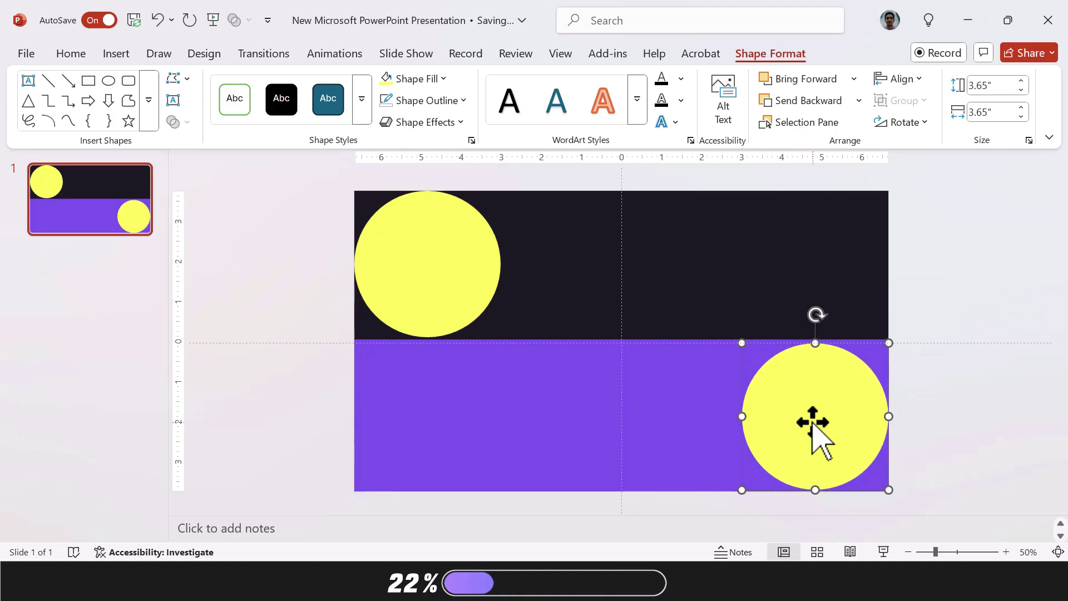
left_click(628, 356)
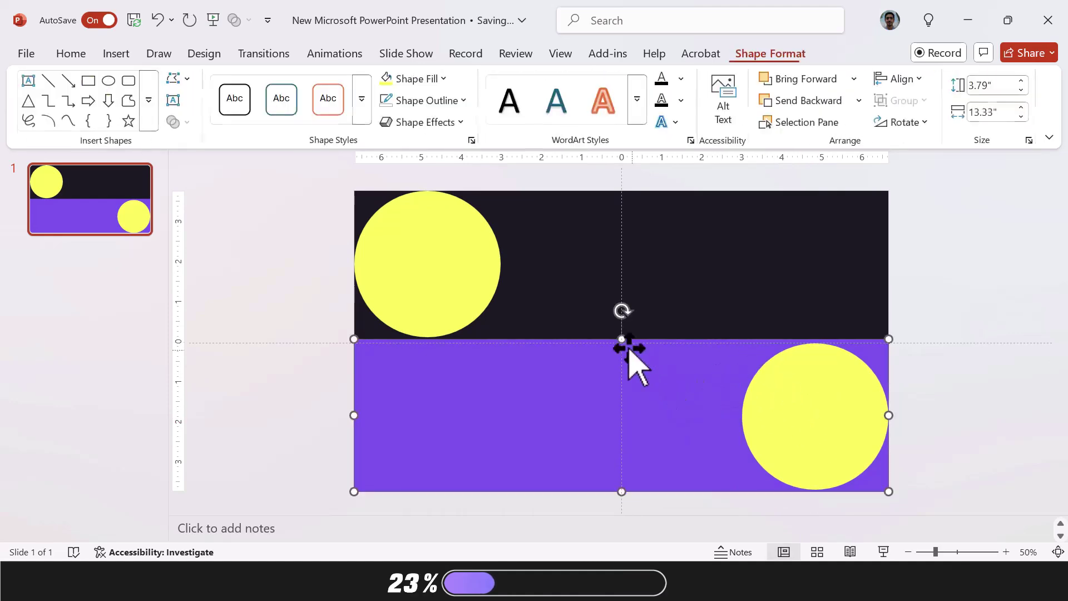
left_click(924, 313)
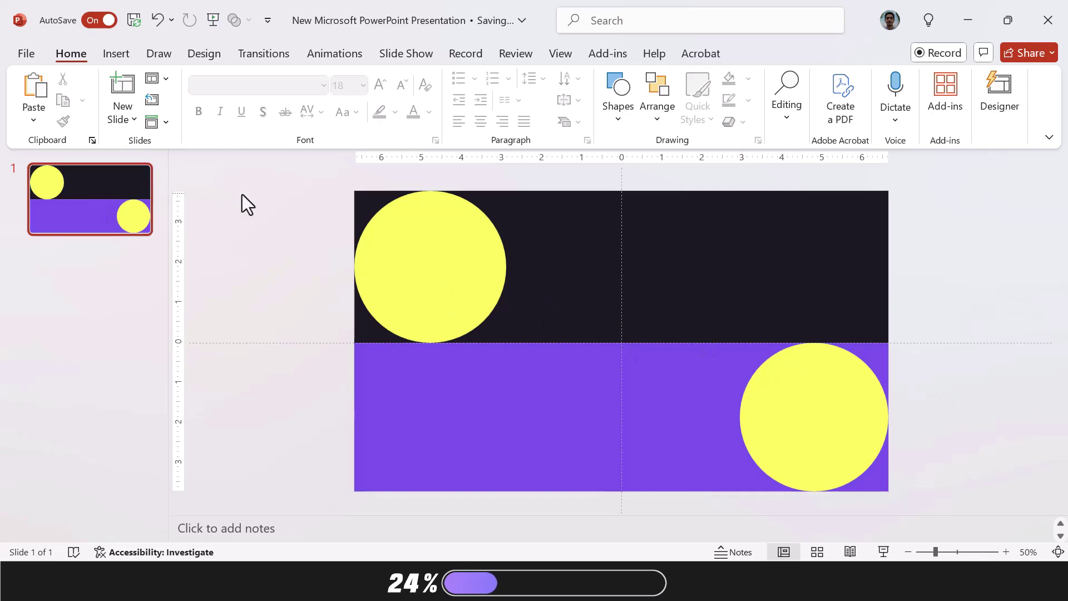
- Search the stock icons for 'arrow', cancel, and open Flaticon's free Right Up arrow icon instead
left_click(120, 55)
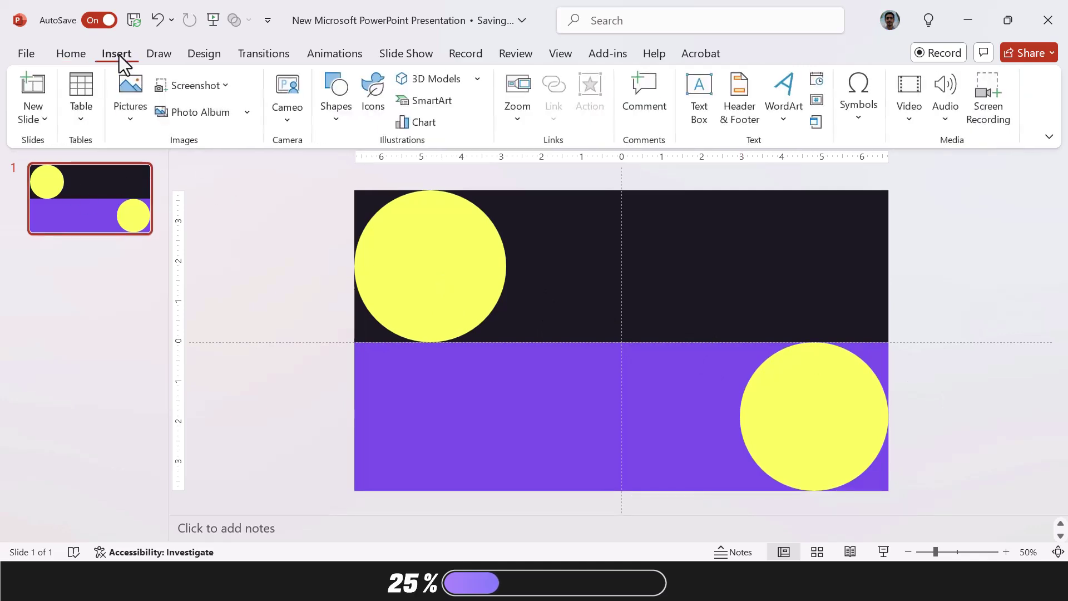
left_click(373, 95)
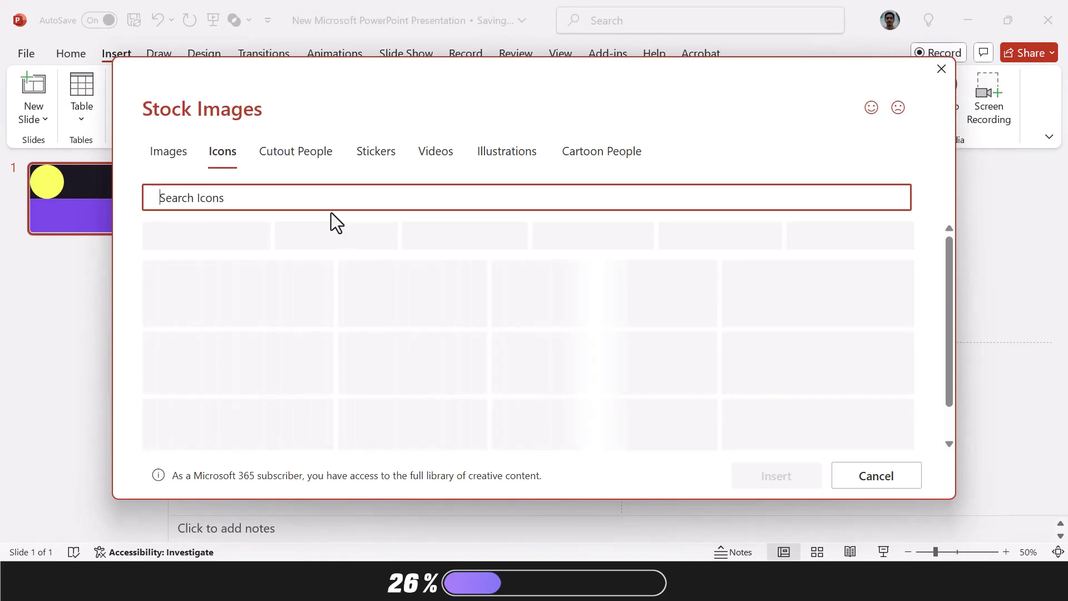
type("arrow")
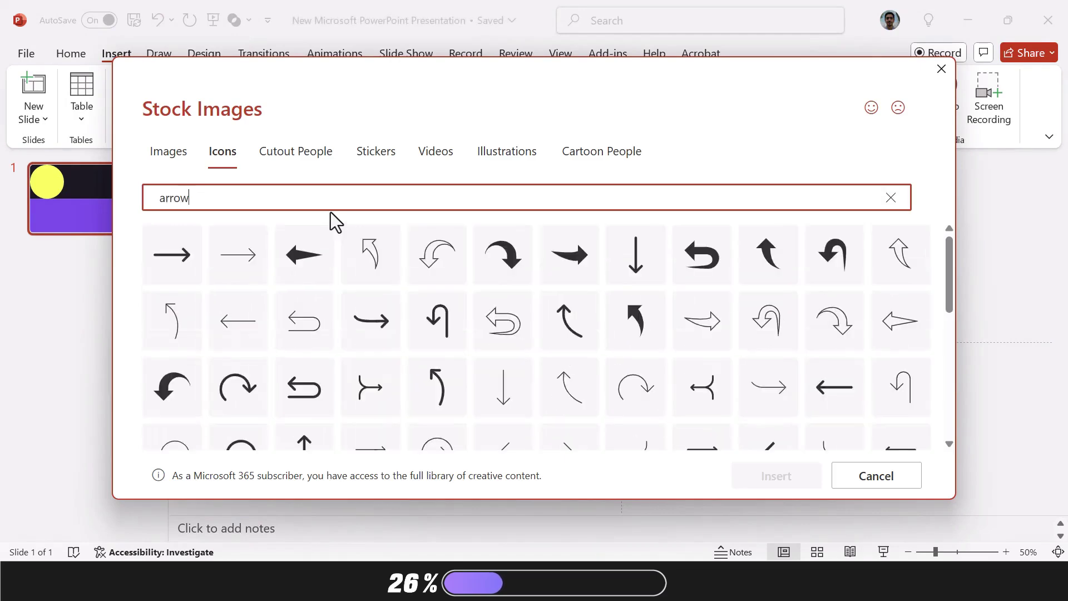
left_click(878, 485)
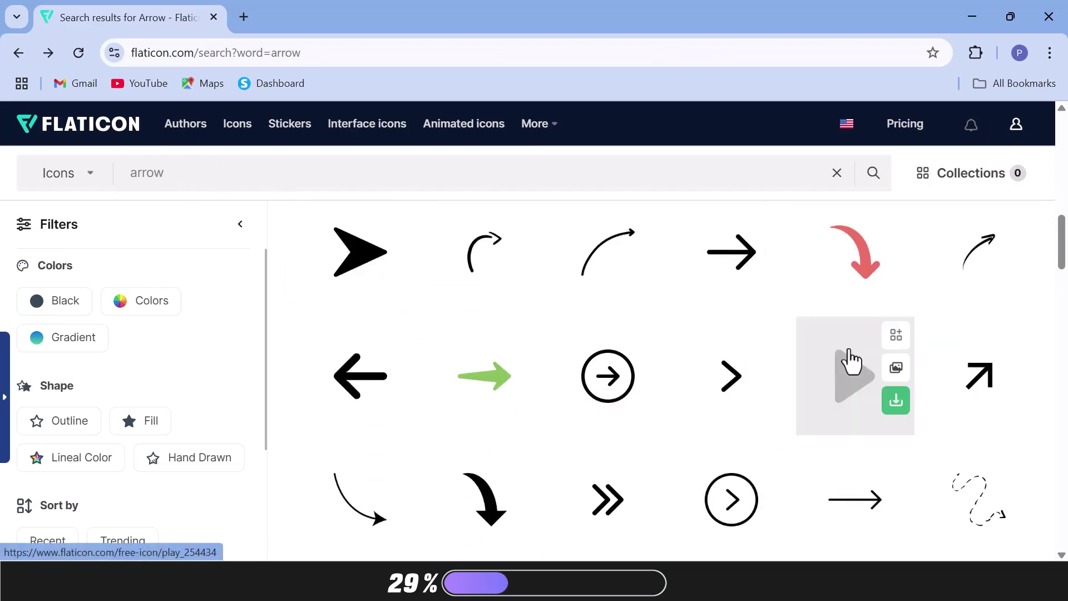
left_click(953, 389)
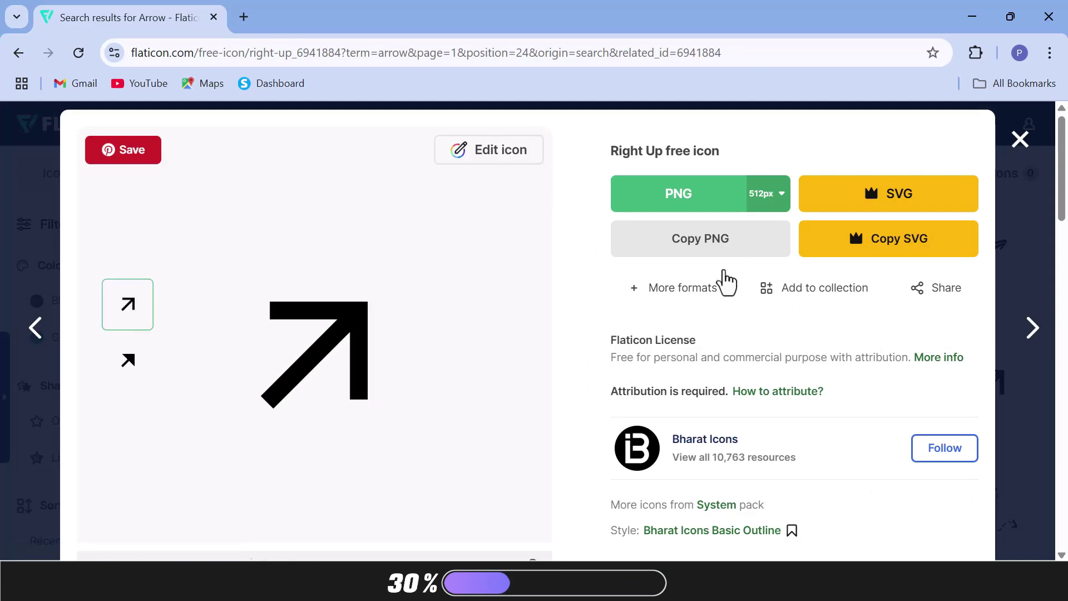
- Copy the right-up arrow as a PNG and paste it onto the slide
left_click(694, 245)
left_click(972, 16)
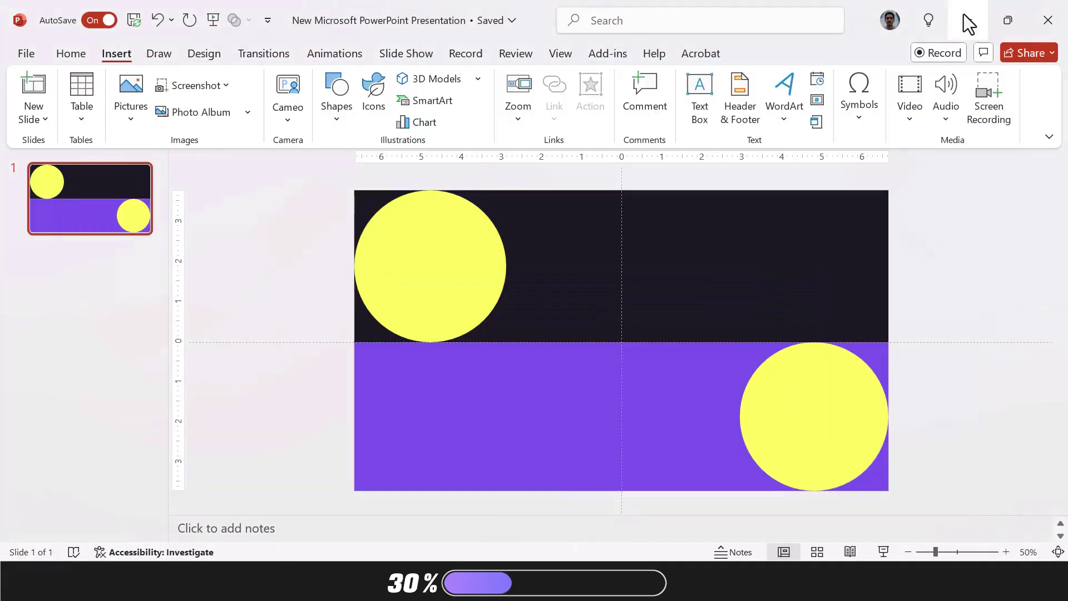
key("ctrl+v")
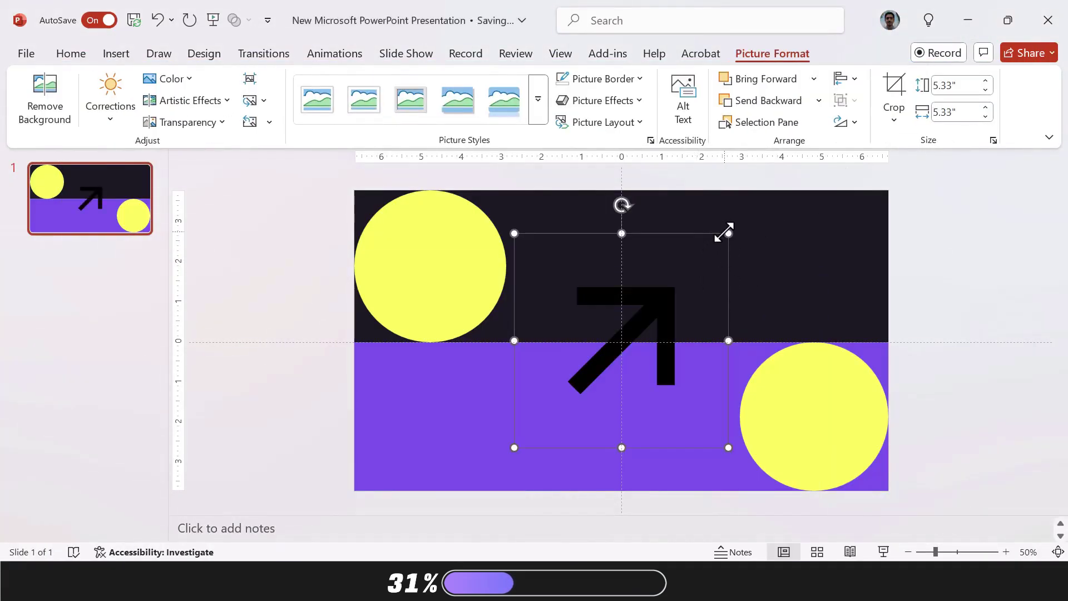
- Shrink the arrow, turn it to point right, and centre it in the top-left yellow circle
left_click_drag(723, 232, 610, 361)
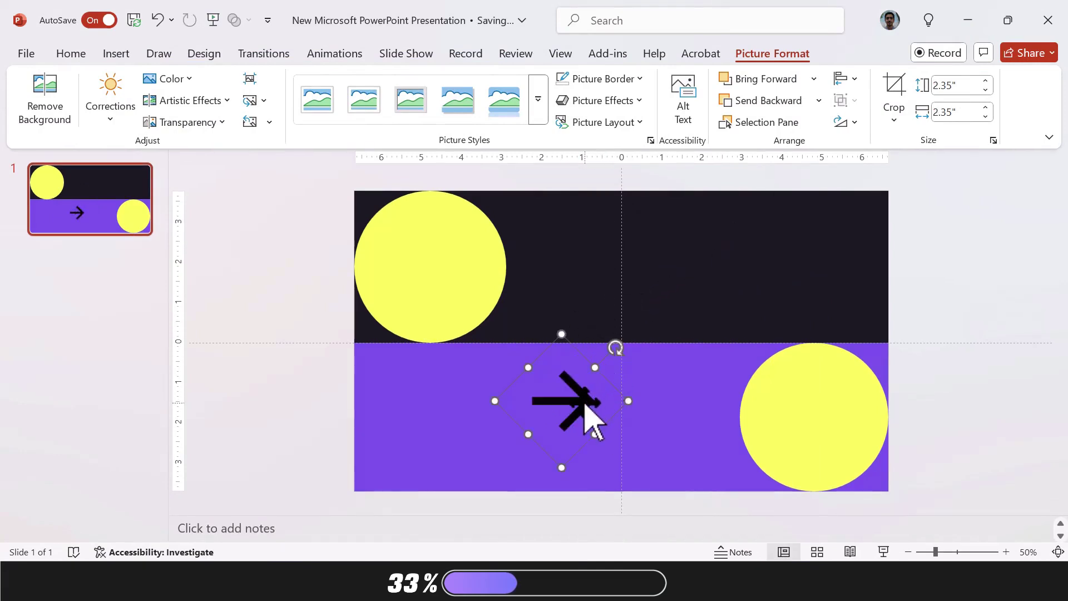
left_click_drag(567, 391, 446, 298)
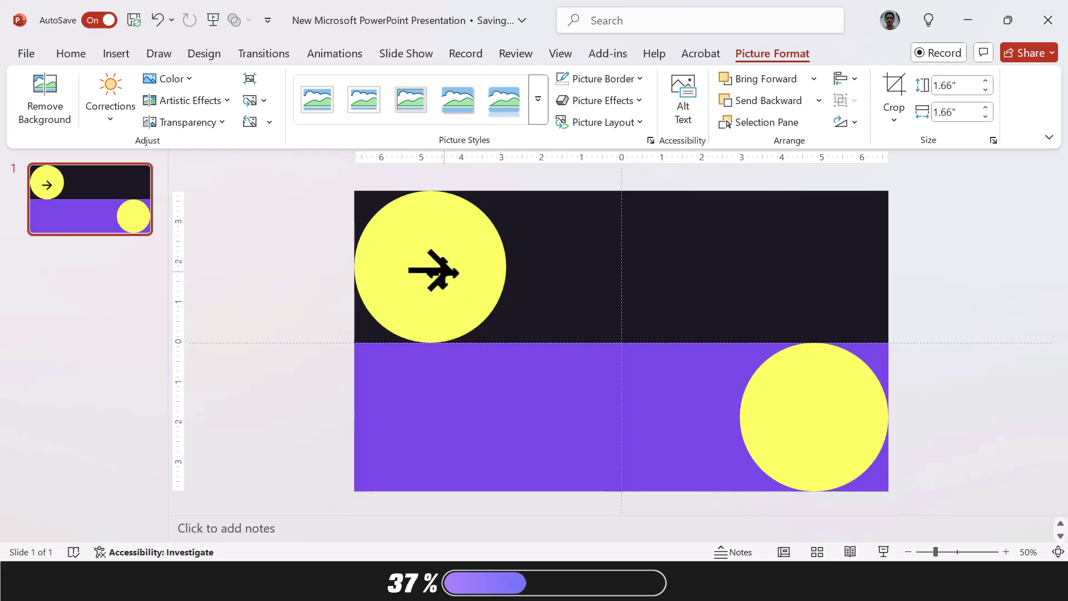
left_click_drag(437, 272, 685, 401)
left_click(358, 285)
left_click(429, 262)
left_click(801, 402)
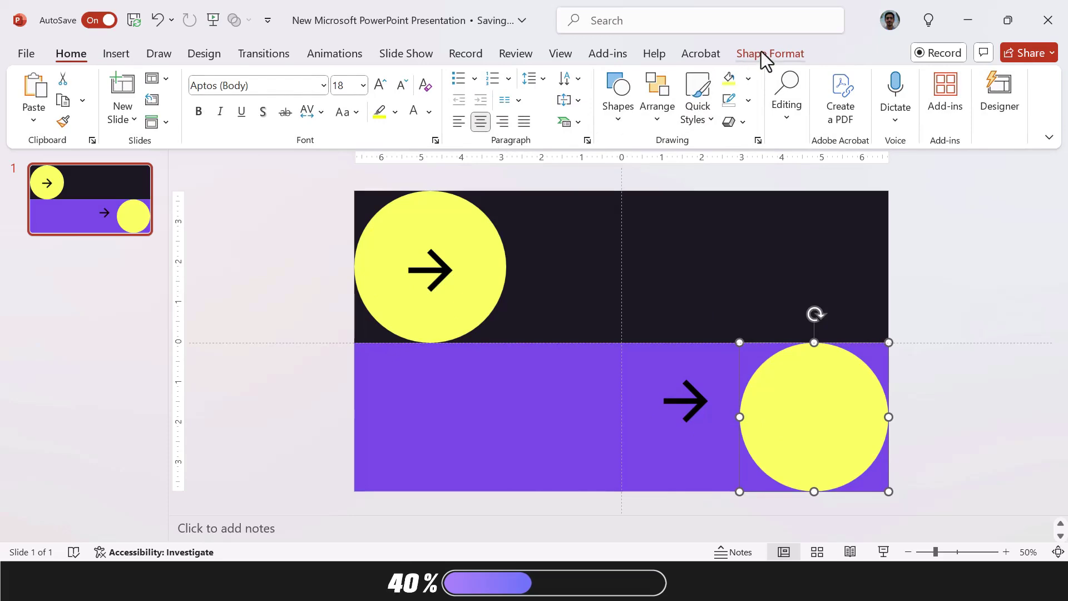
- Fill the bottom-right circle with the dark recent colour
left_click(761, 51)
left_click(444, 79)
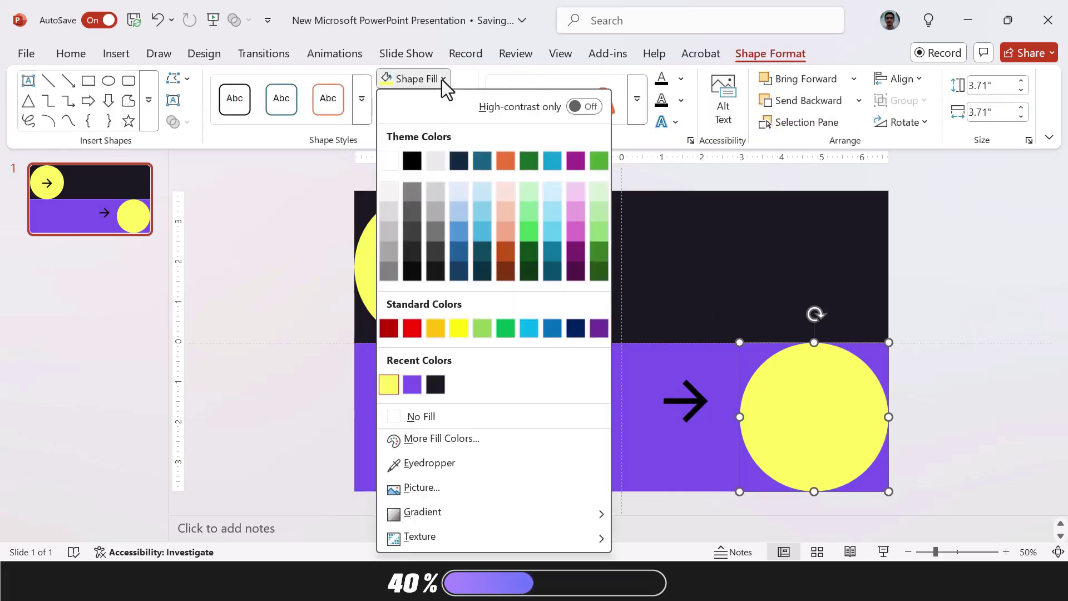
left_click(435, 383)
- Make the arrow copy white with 100% brightness and rotate it to point left
left_click(689, 412)
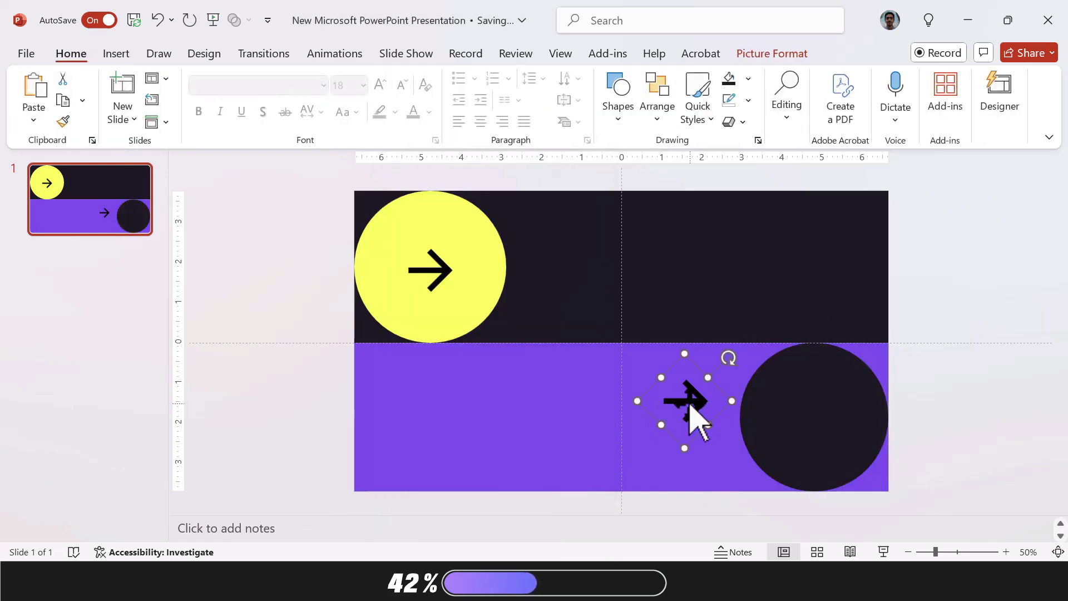
right_click(690, 409)
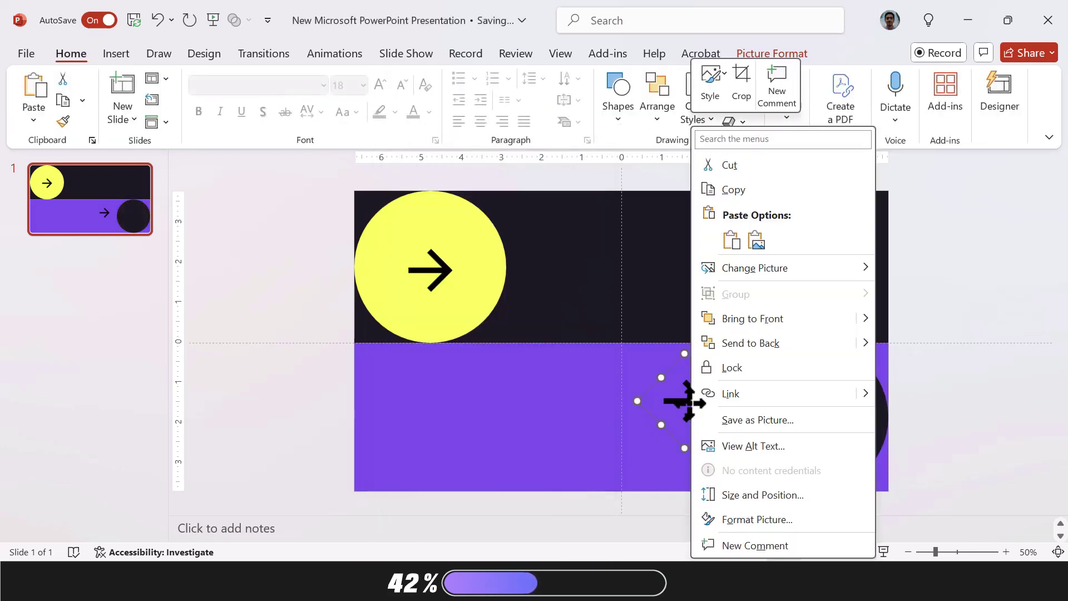
left_click(709, 519)
left_click(944, 198)
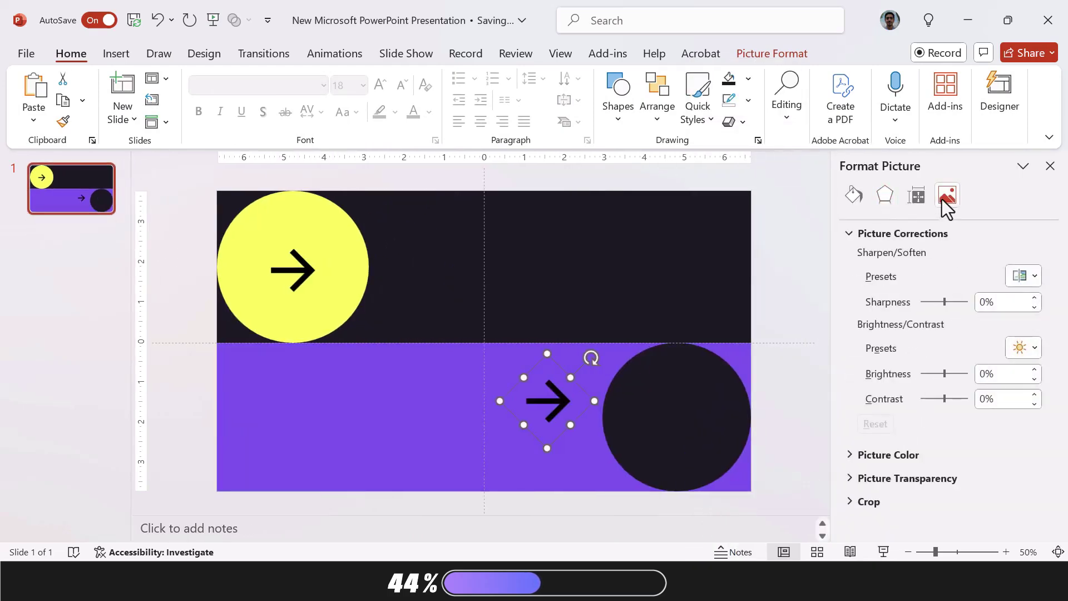
left_click_drag(946, 376, 981, 374)
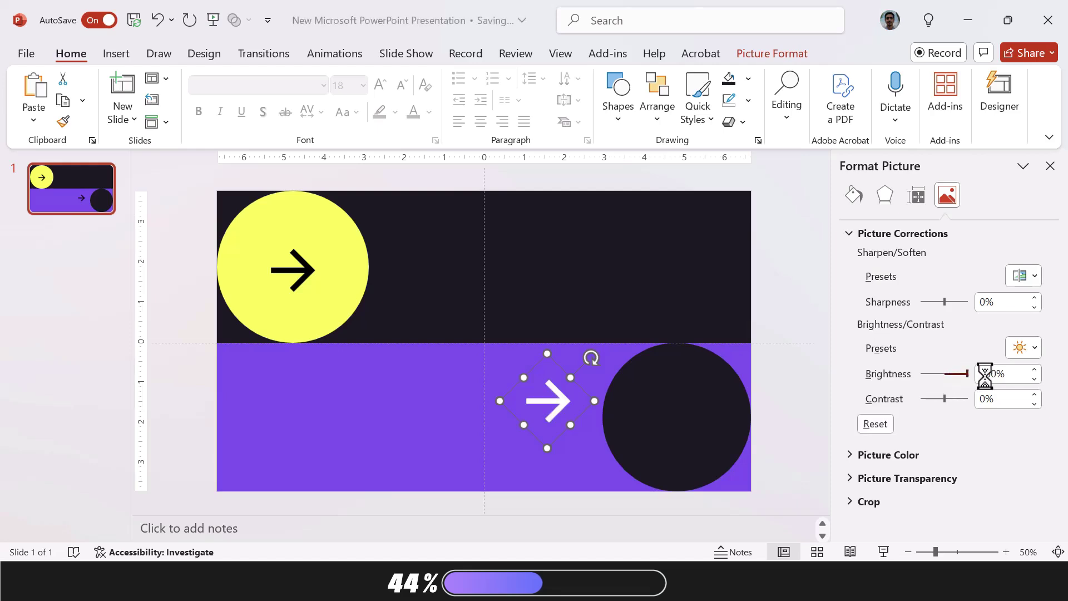
left_click(1050, 167)
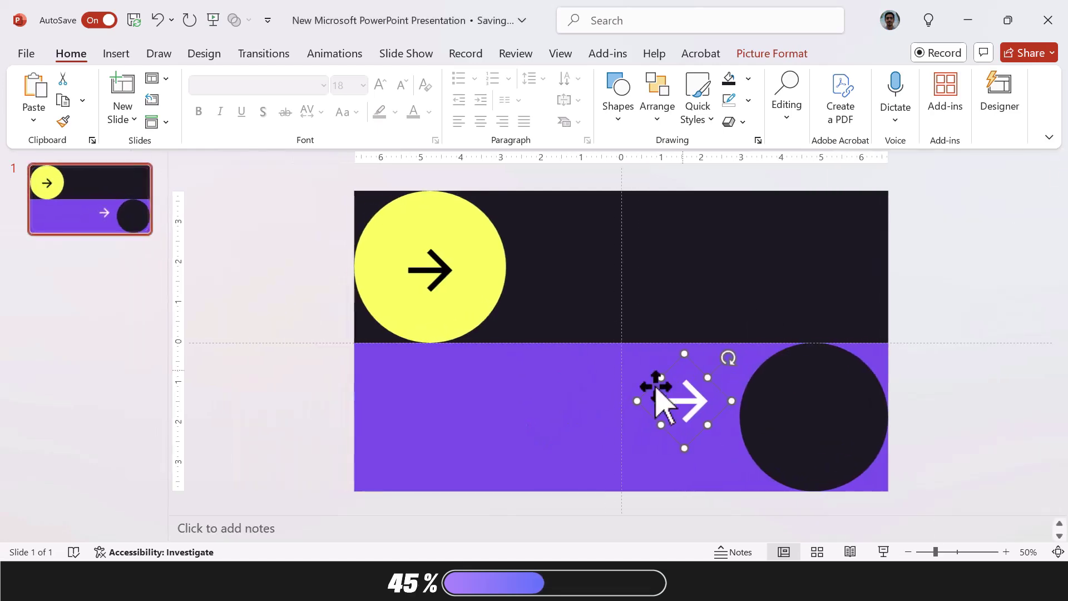
left_click_drag(727, 358, 804, 422)
- Group the yellow circle with its black arrow, undo that, then select the dark circle and white arrow
left_click(943, 392)
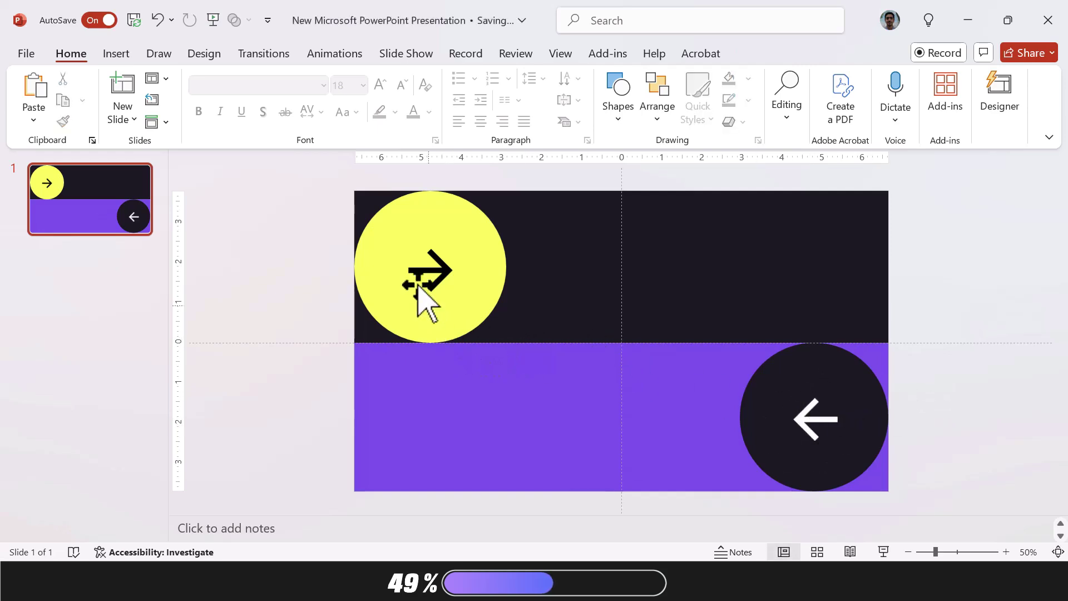
left_click(425, 206)
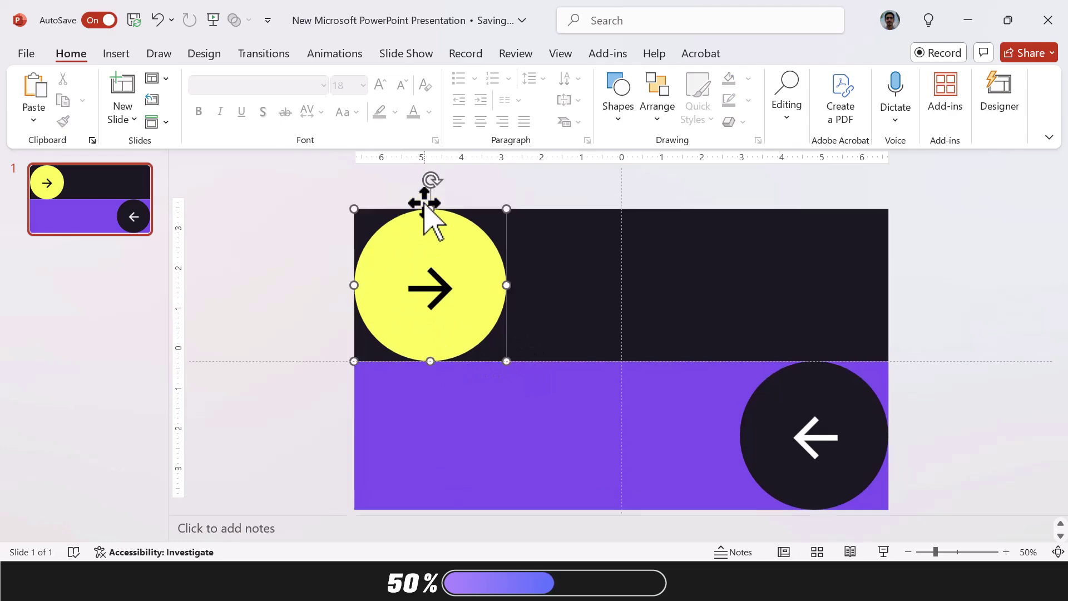
left_click(435, 288, "shift")
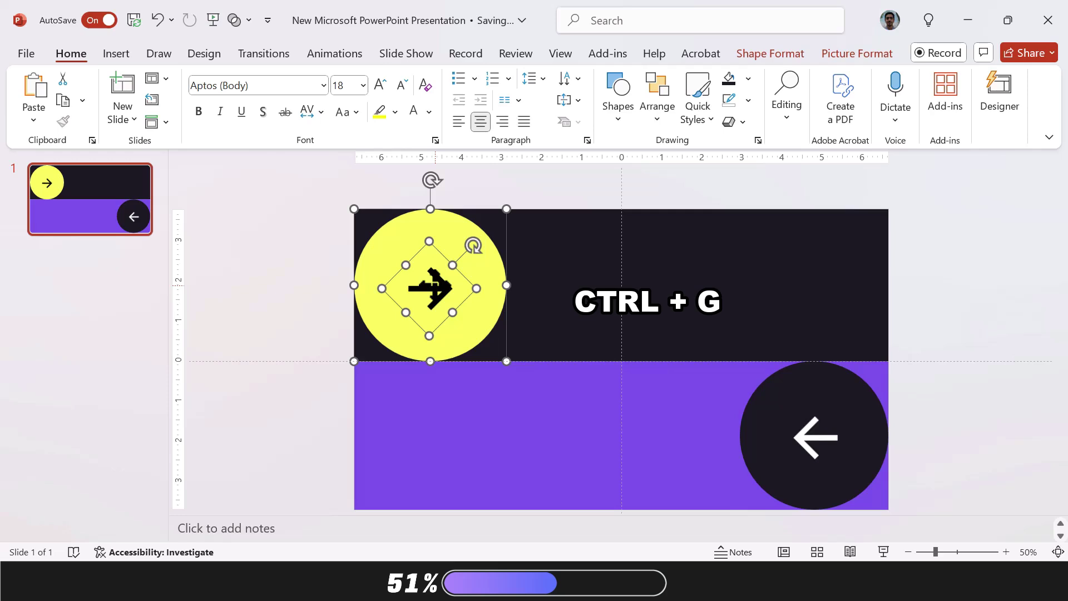
key("ctrl+g")
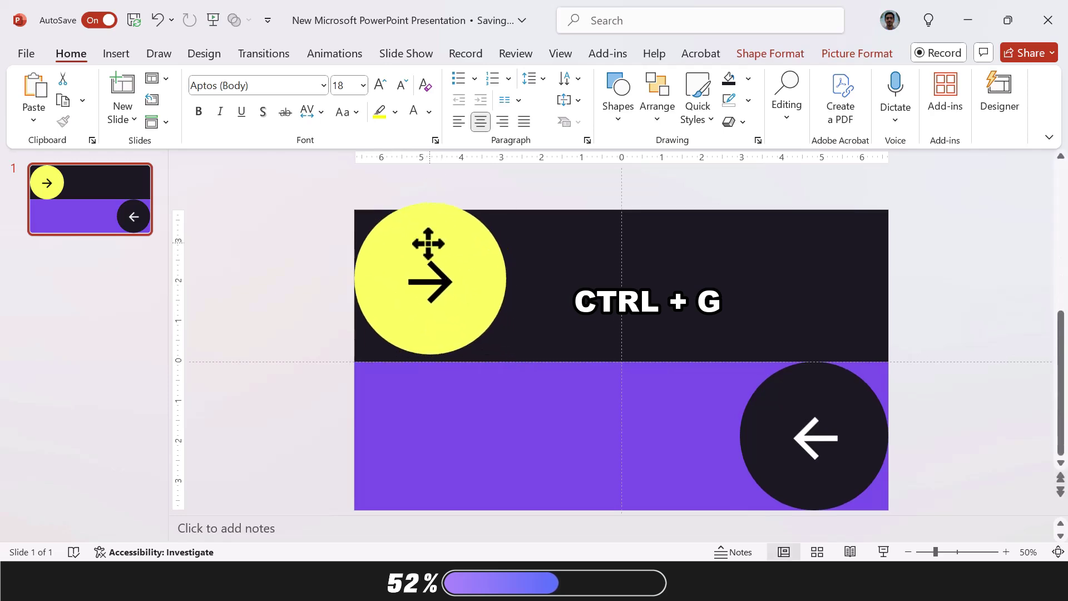
key("ctrl+z")
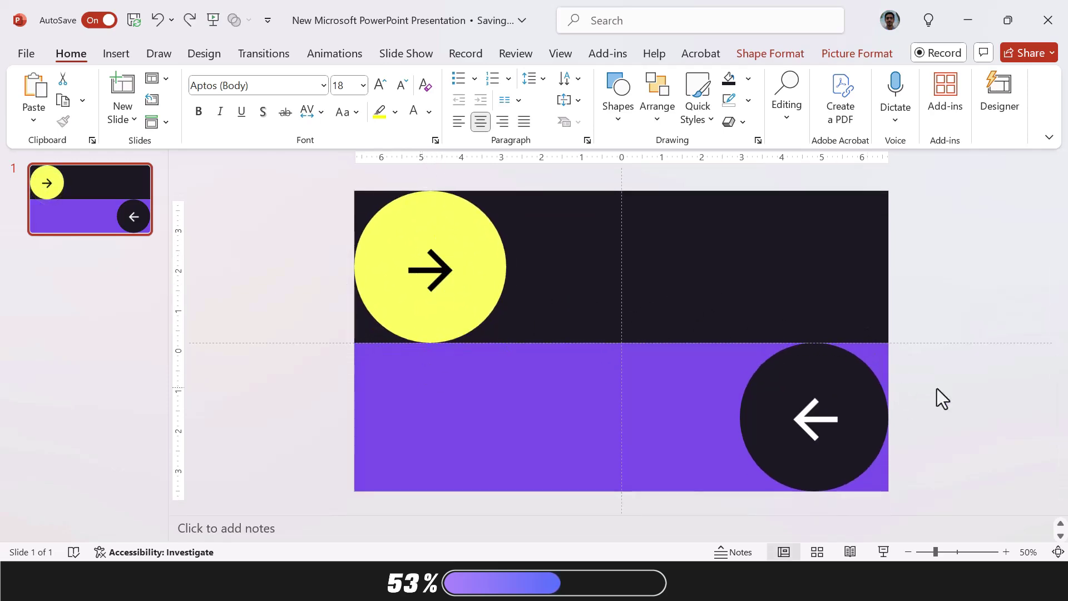
left_click(837, 374)
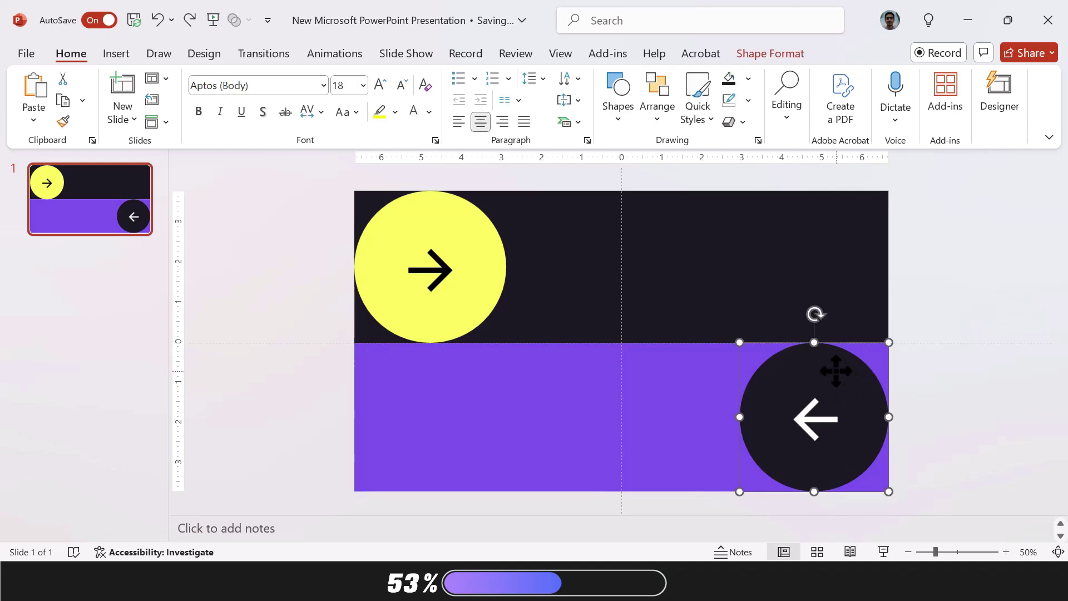
left_click(816, 423, "shift")
left_click(925, 386)
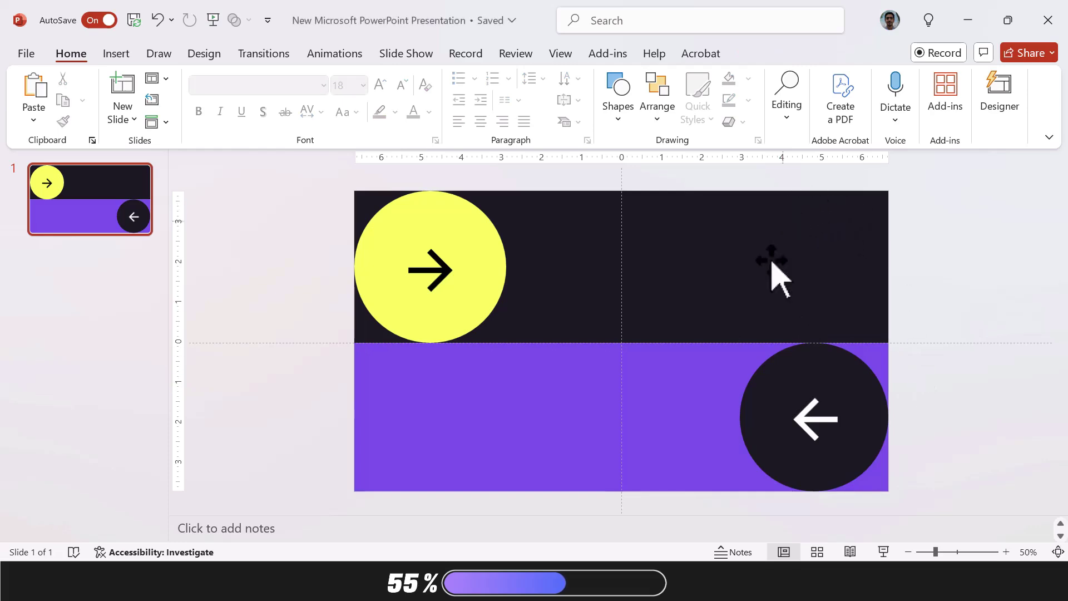
- Paste the bold 01 heading with Lorem ipsum text on the black half, then the 02 block on the purple half
key("ctrl+v")
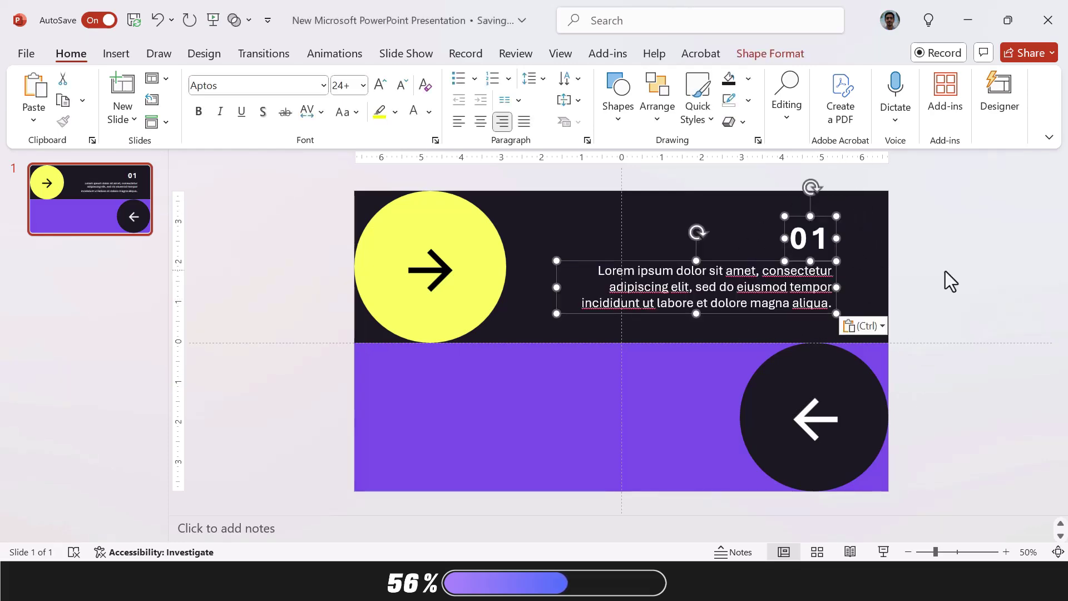
left_click(822, 240)
double_click(822, 240)
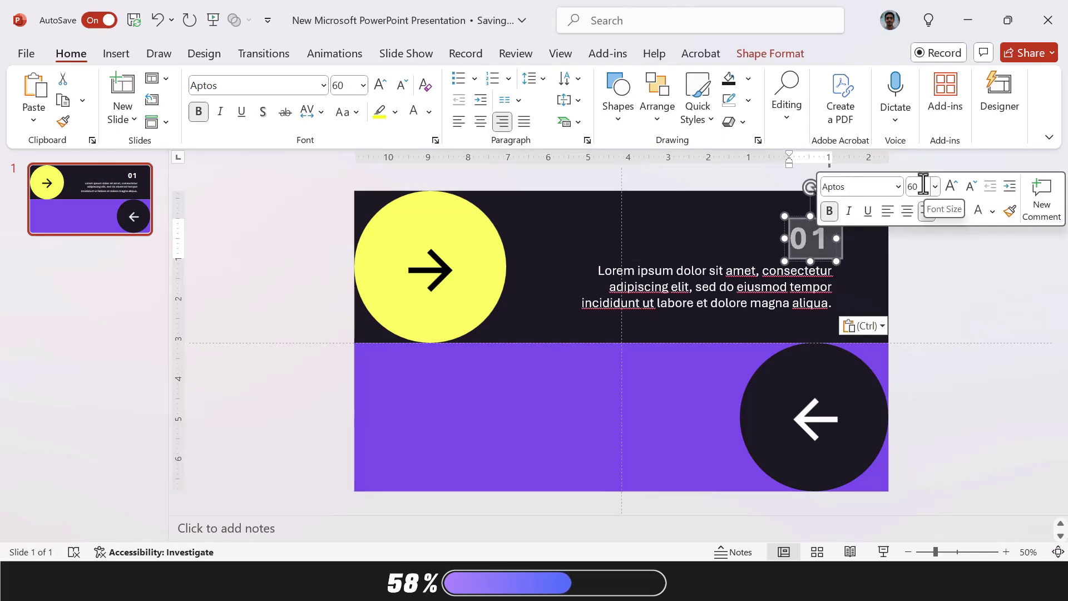
triple_click(773, 275)
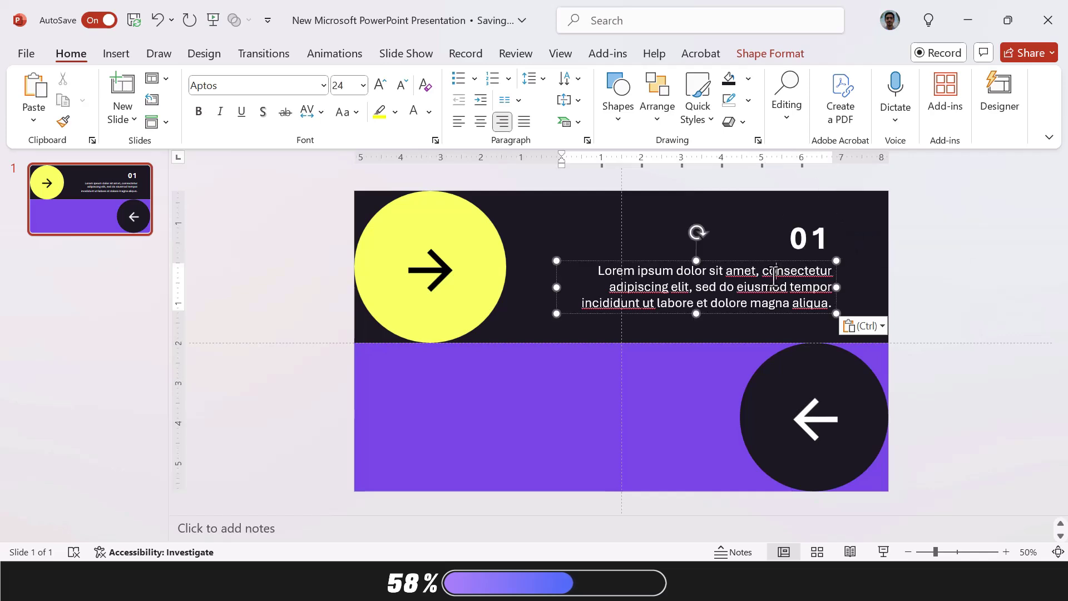
left_click(919, 289)
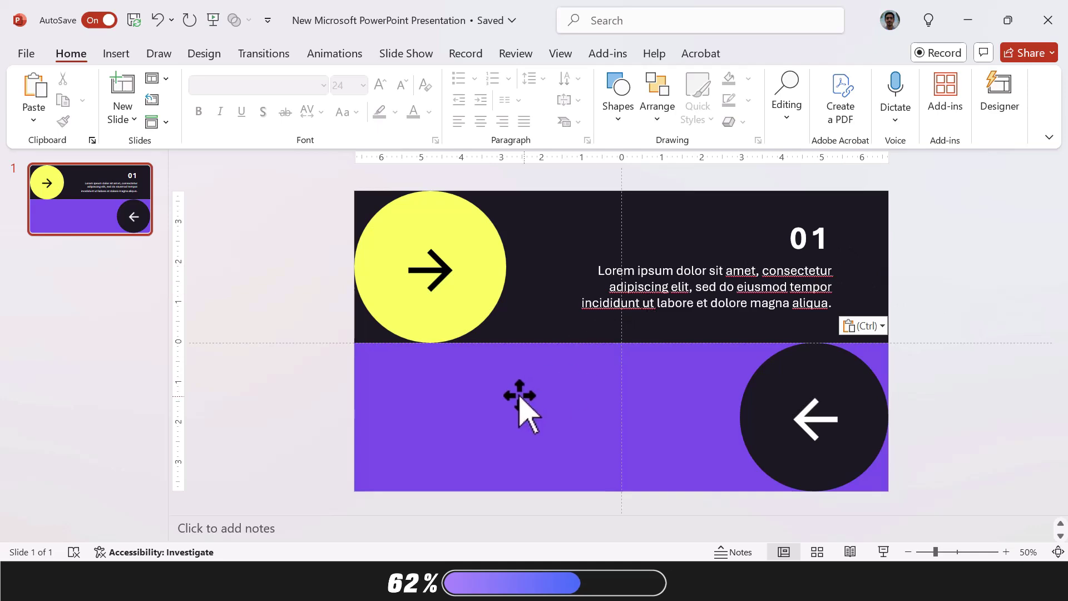
key("ctrl+v")
left_click(296, 379)
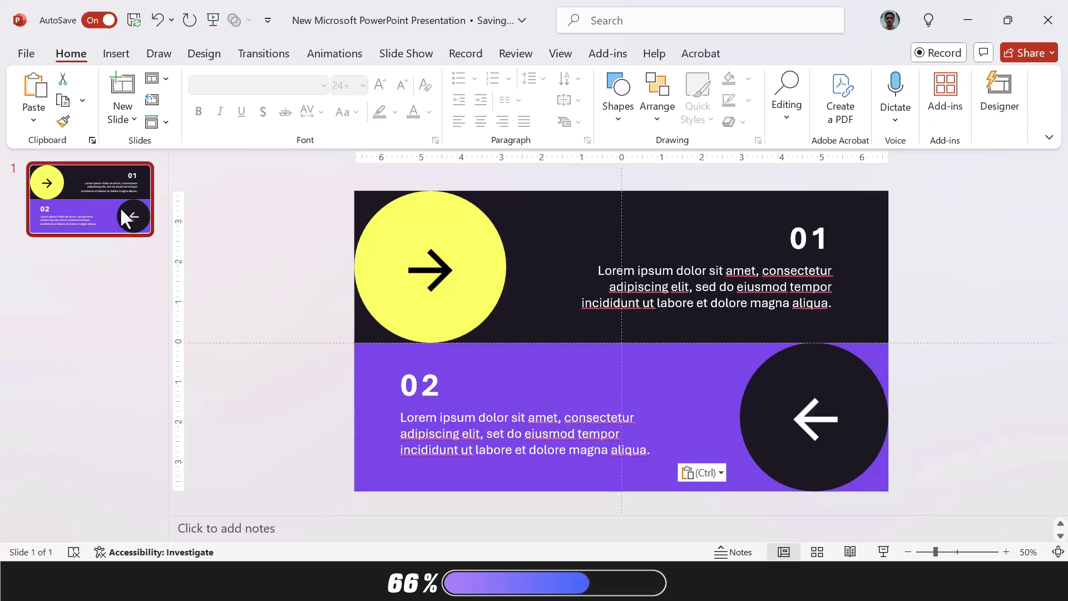
- Duplicate slide 1 and move the 01 and 02 text blocks off the slide
key("ctrl+d")
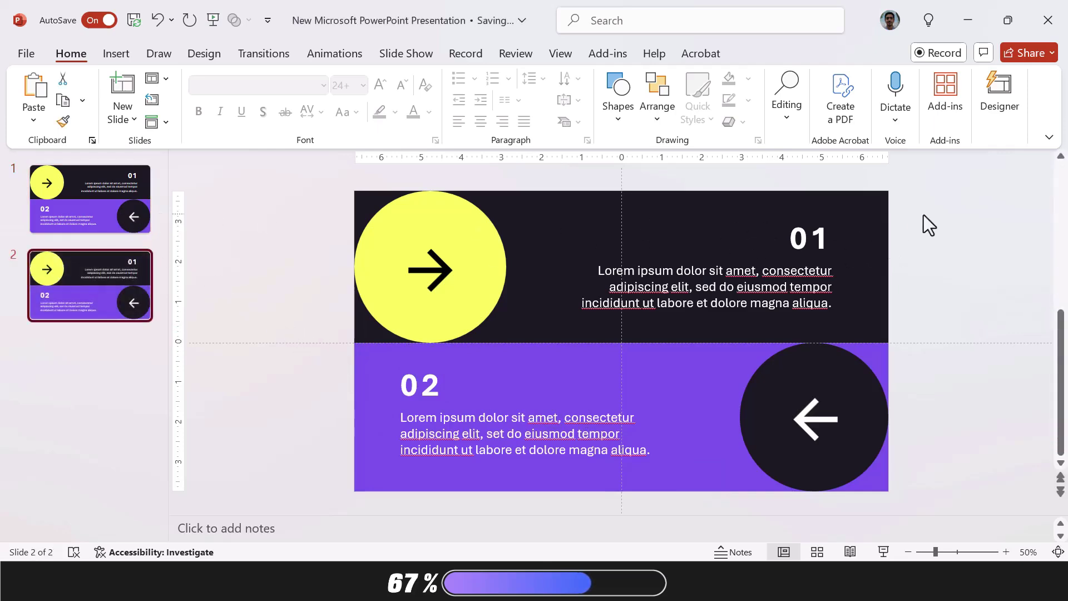
left_click_drag(923, 210, 920, 311)
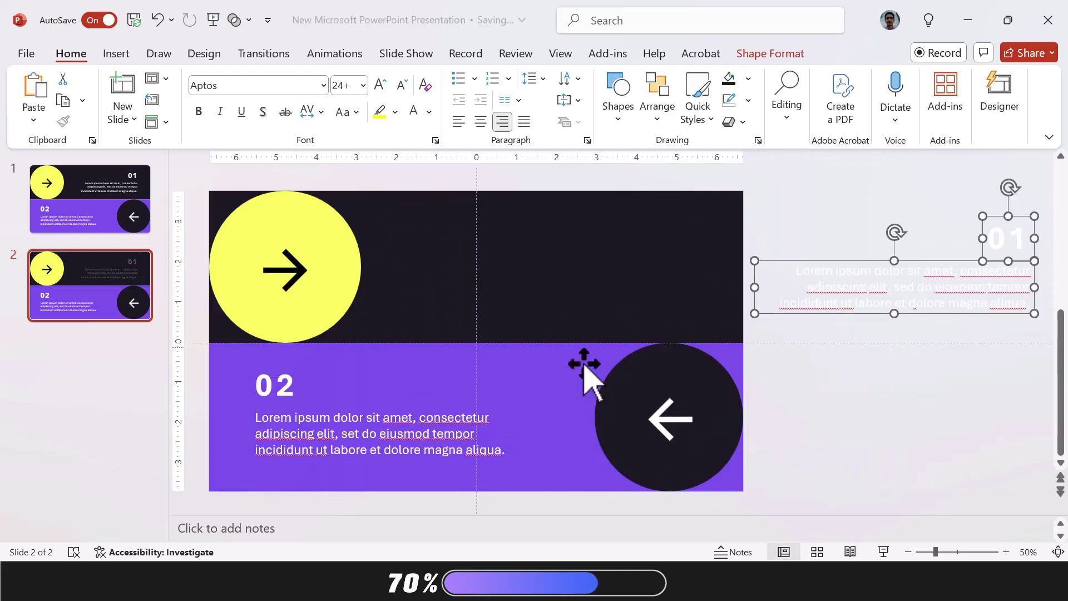
left_click(199, 352)
left_click_drag(193, 356, 353, 452)
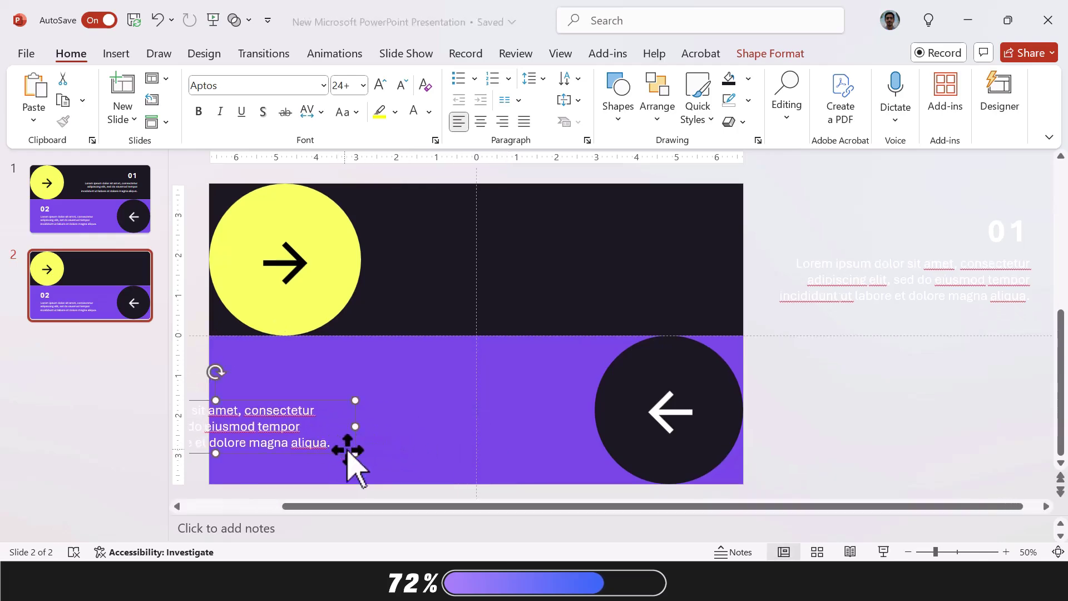
left_click_drag(394, 506, 288, 506)
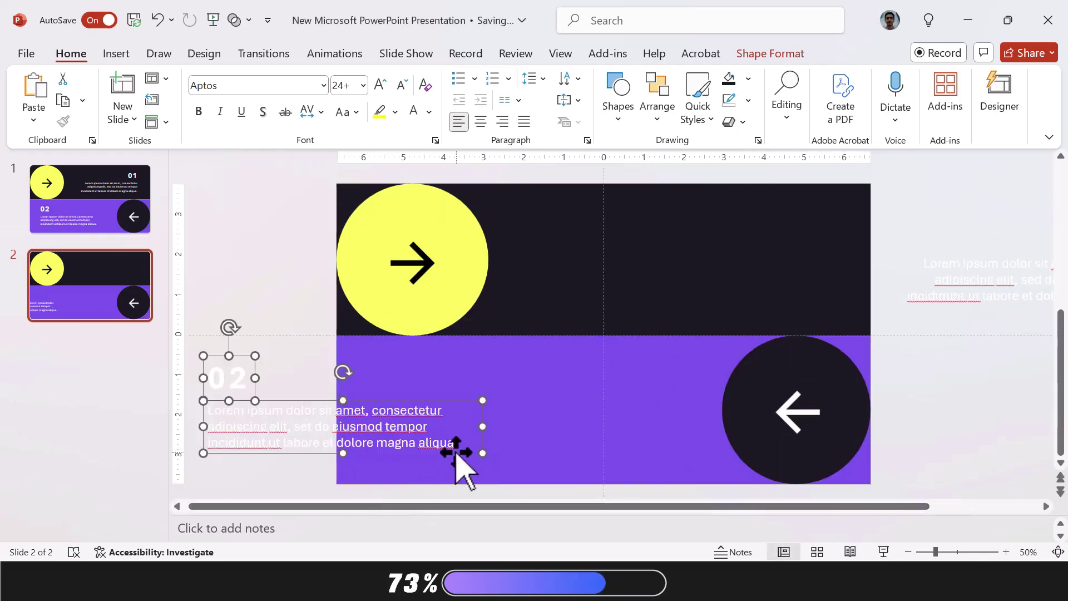
left_click_drag(436, 452, 297, 449)
left_click(286, 314)
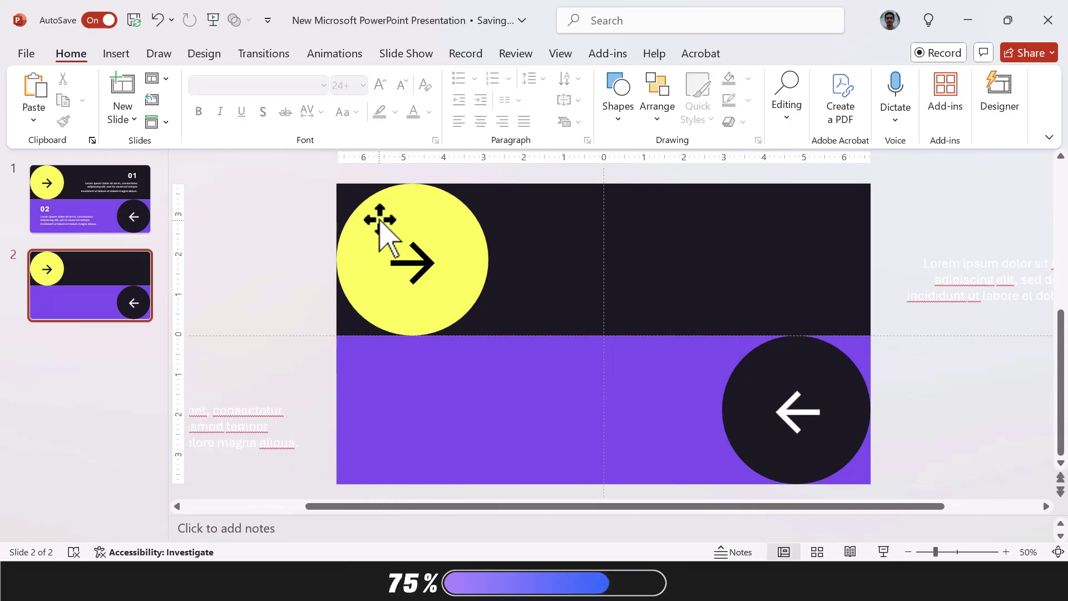
- Move the yellow circle to the top right and rotate its arrow to point left
left_click(383, 220)
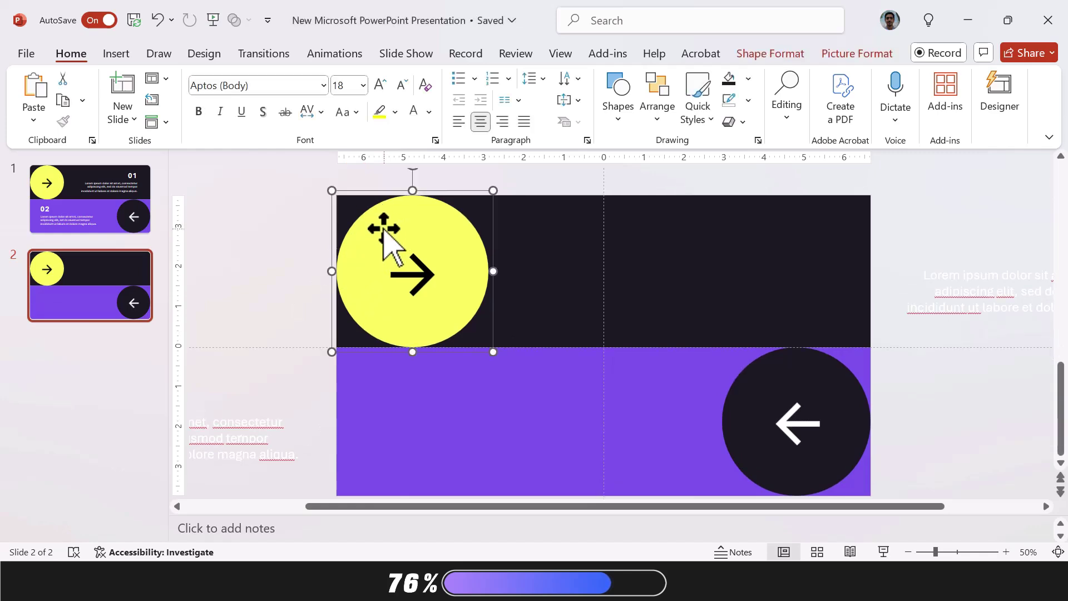
left_click_drag(390, 228, 763, 259)
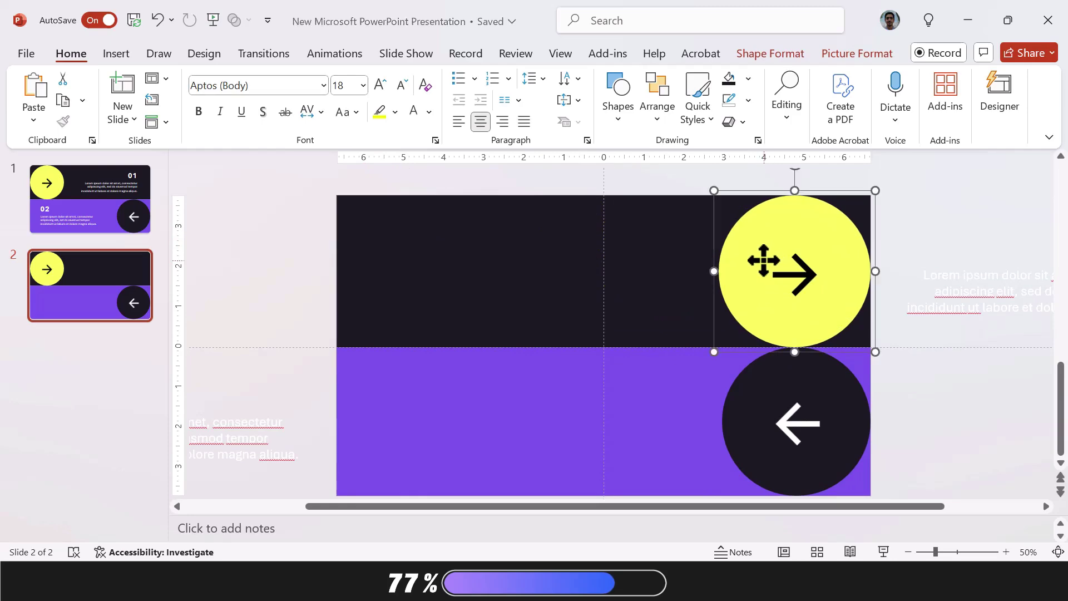
left_click_drag(764, 260, 764, 259)
scroll(801, 206, "up", 1)
left_click_drag(793, 180, 783, 384)
left_click(886, 417)
- Move the black circle to the bottom left and rotate its arrow to point right
left_click(819, 384)
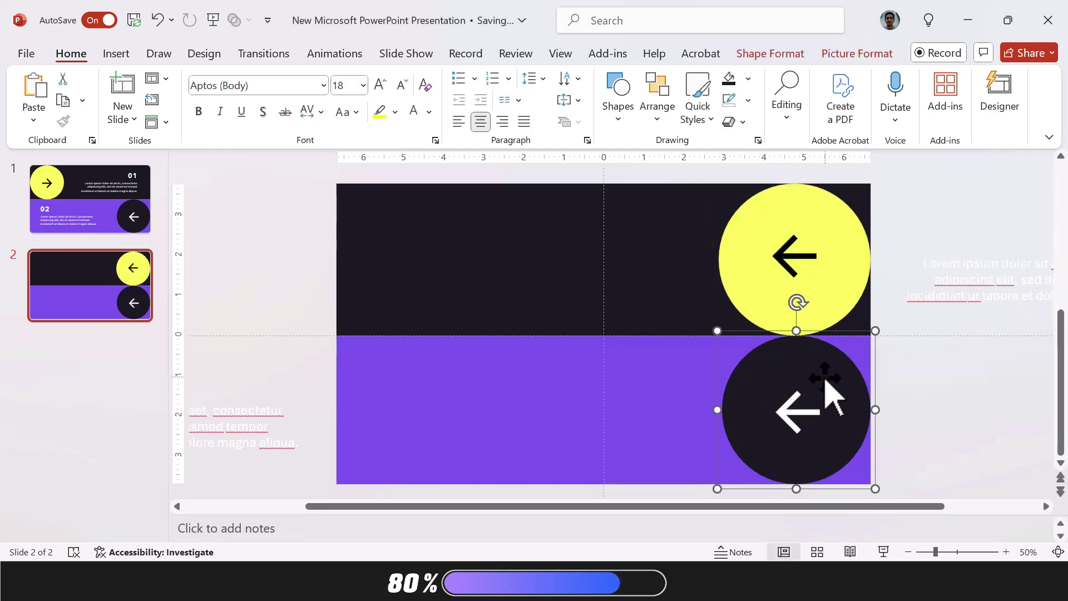
left_click_drag(832, 388, 451, 371)
left_click_drag(412, 303, 386, 519)
left_click(238, 358)
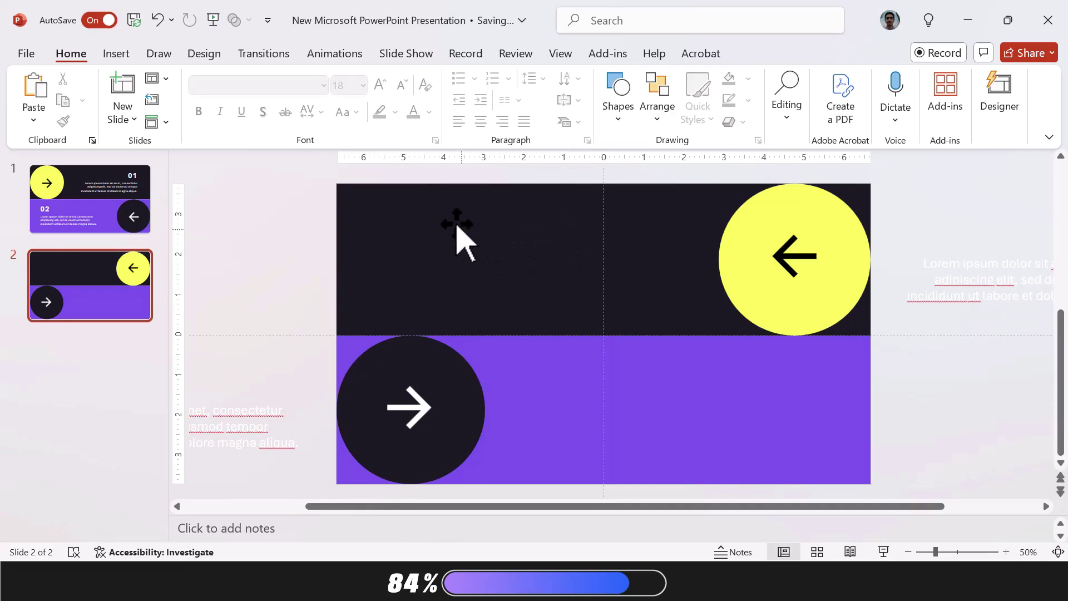
- Paste the 03 and 04 blocks on slide 2, and place a copy of 03 off slide 1's left
key("ctrl+v")
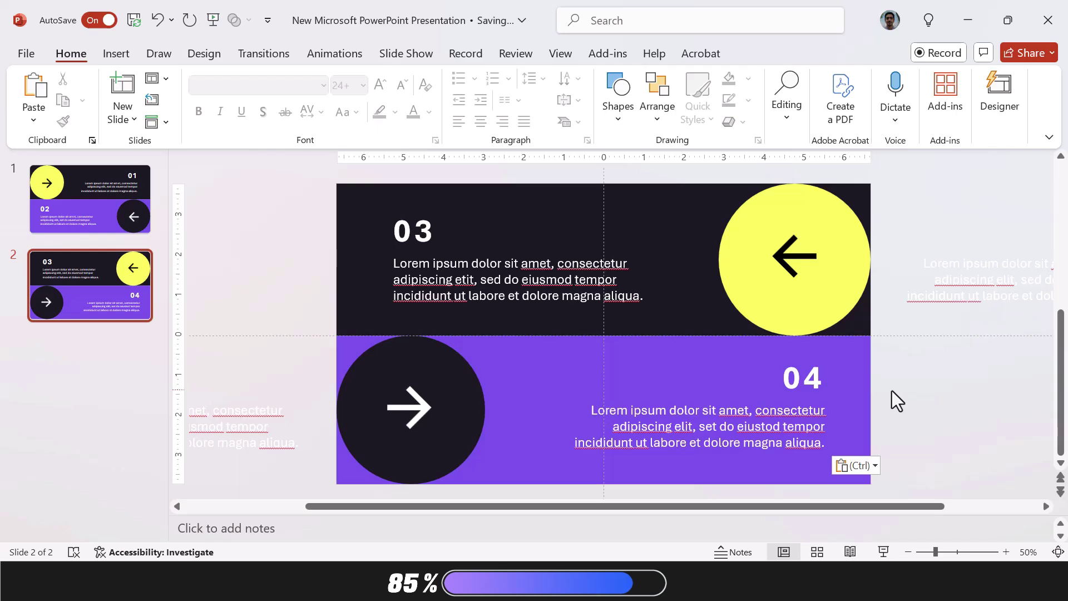
left_click(418, 232)
left_click(451, 280, "shift")
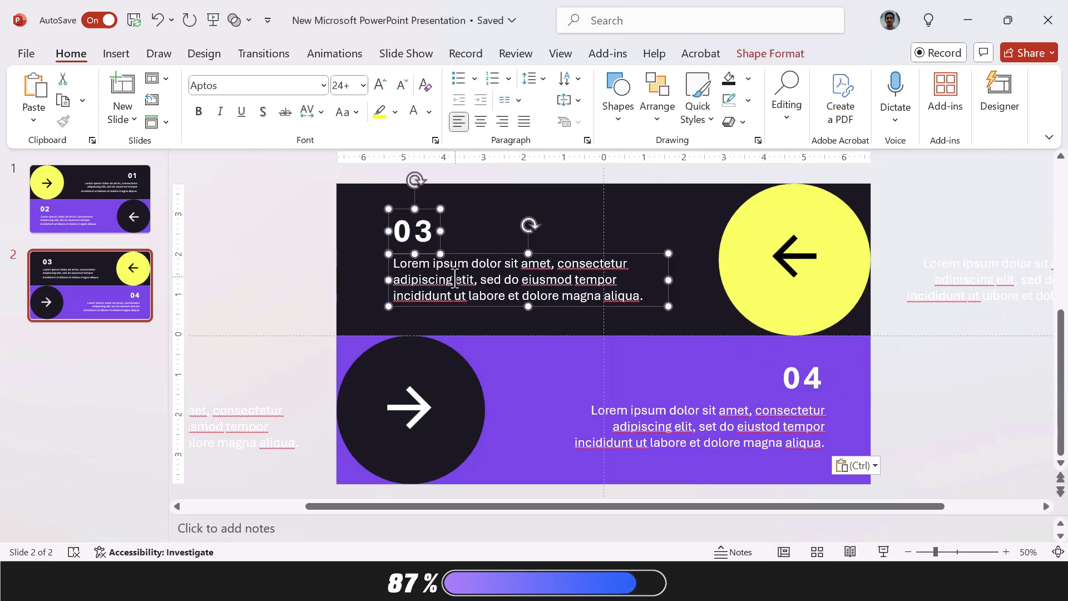
left_click(117, 205)
key("ctrl+v")
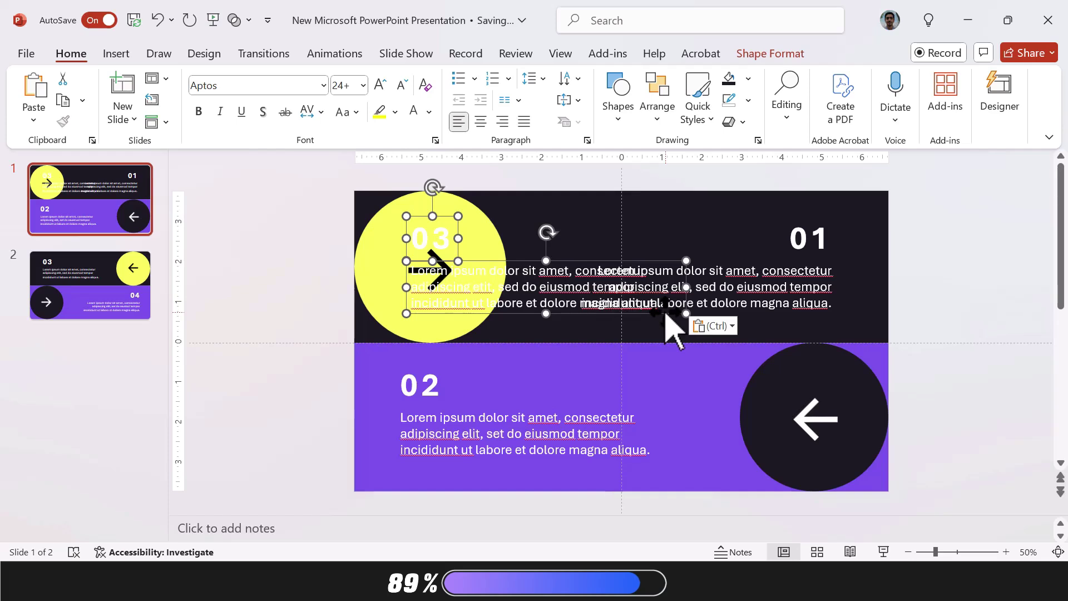
left_click_drag(666, 316, 328, 305)
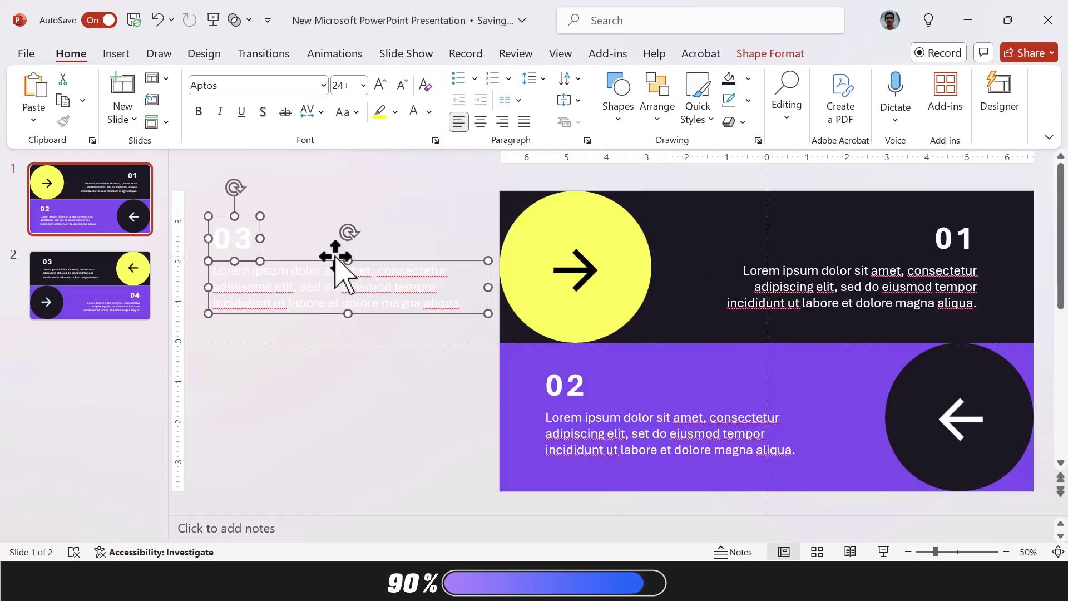
- Copy the 04 number and body text onto slide 1, positioned off the slide's right edge
left_click(110, 295)
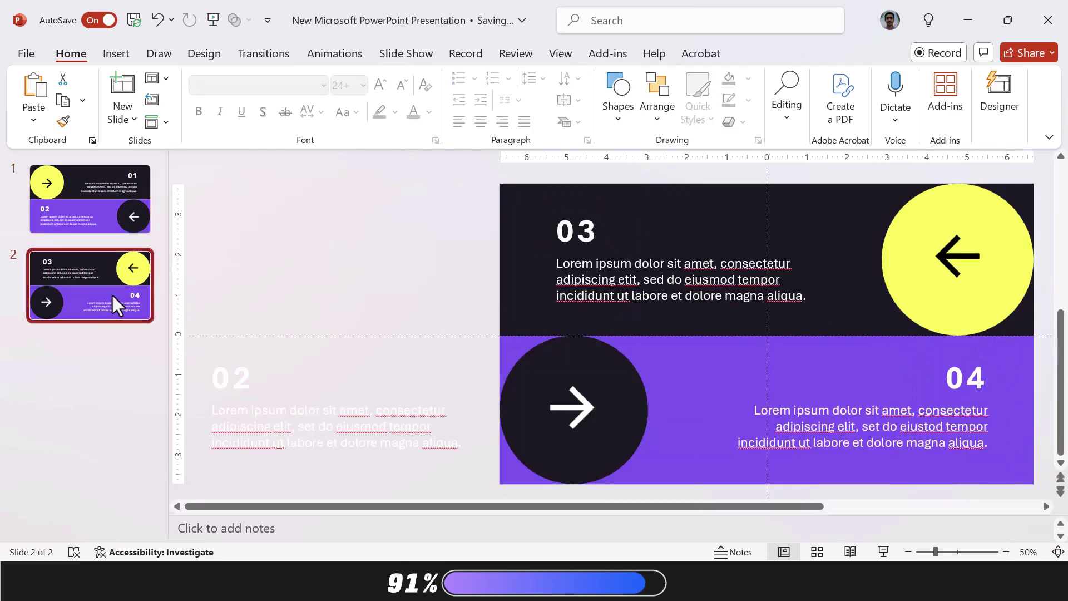
left_click(970, 383)
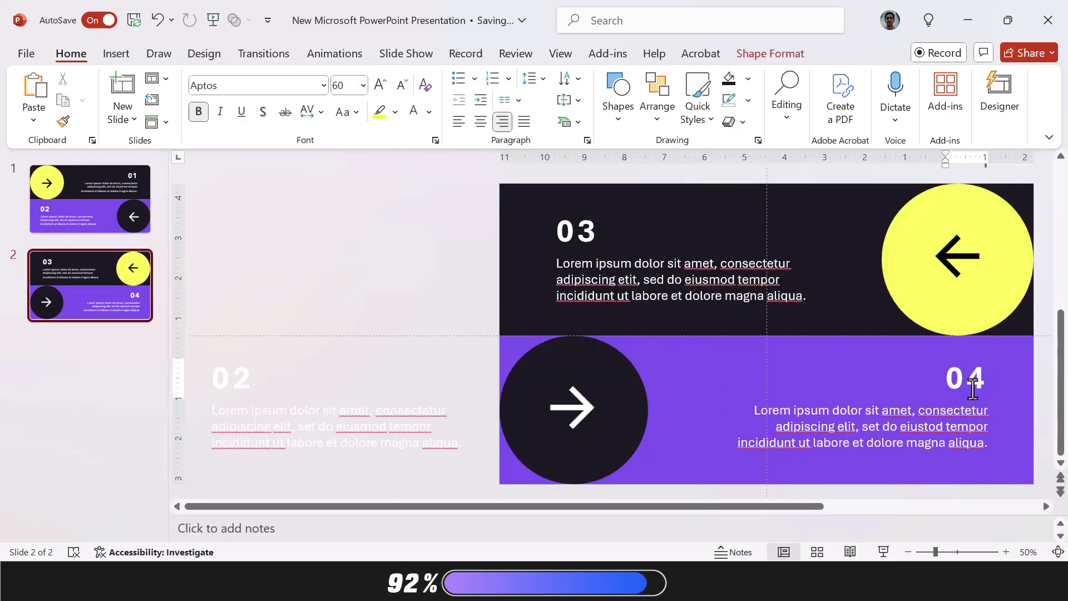
left_click(941, 424, "shift")
left_click(105, 201)
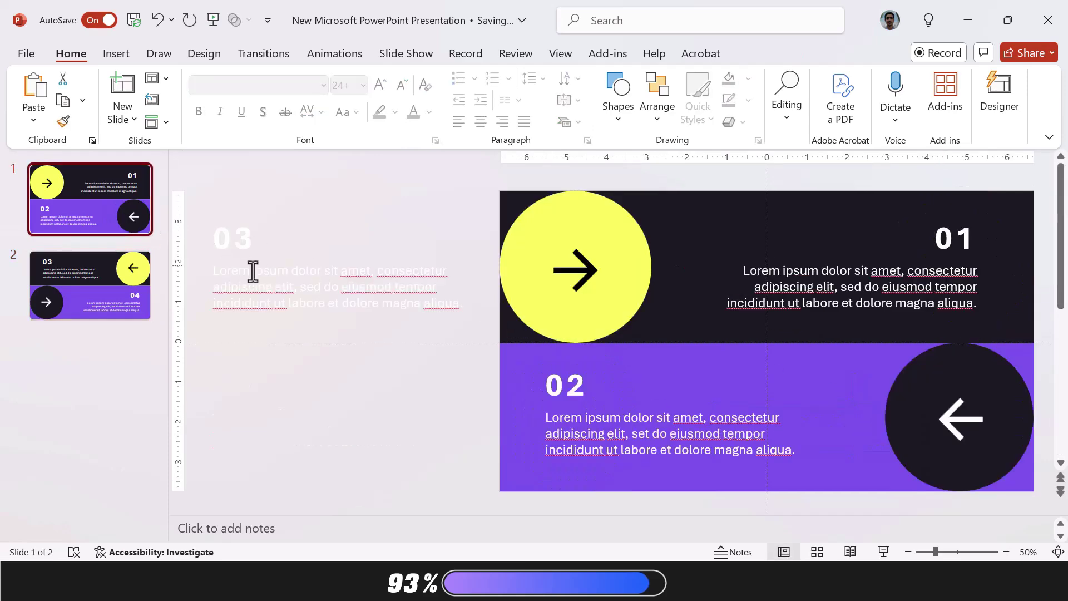
key("ctrl+v")
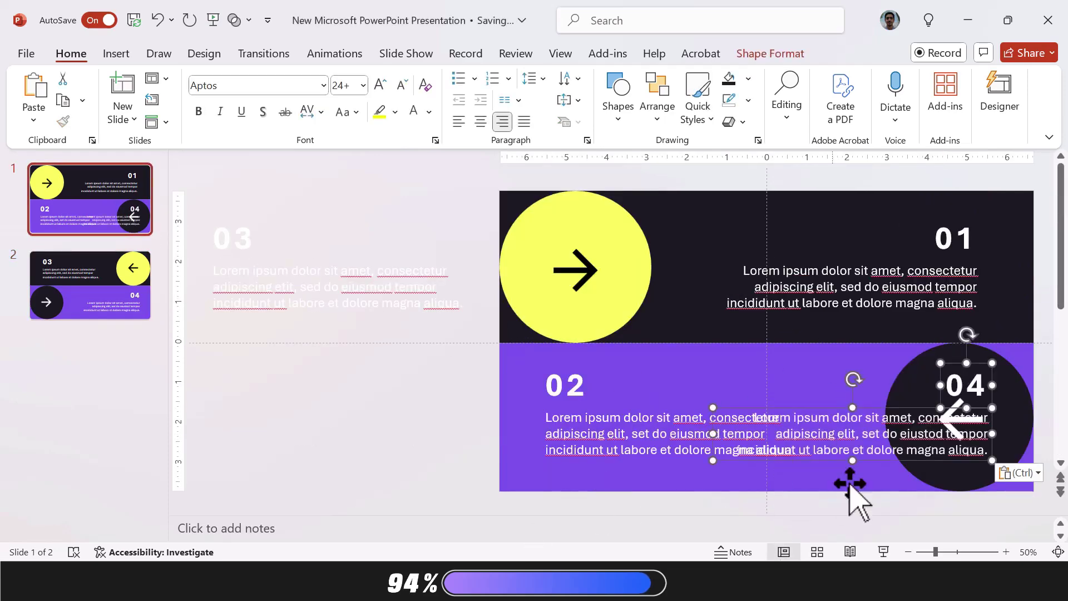
left_click_drag(748, 473, 988, 473)
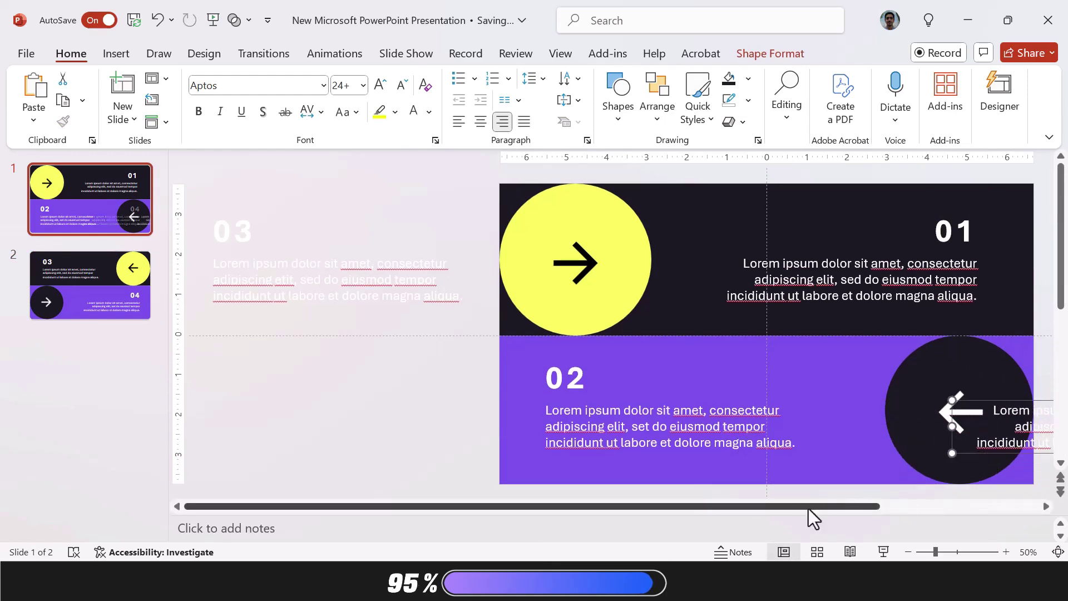
left_click_drag(702, 505, 815, 509)
left_click_drag(908, 456, 1005, 460)
left_click(971, 352)
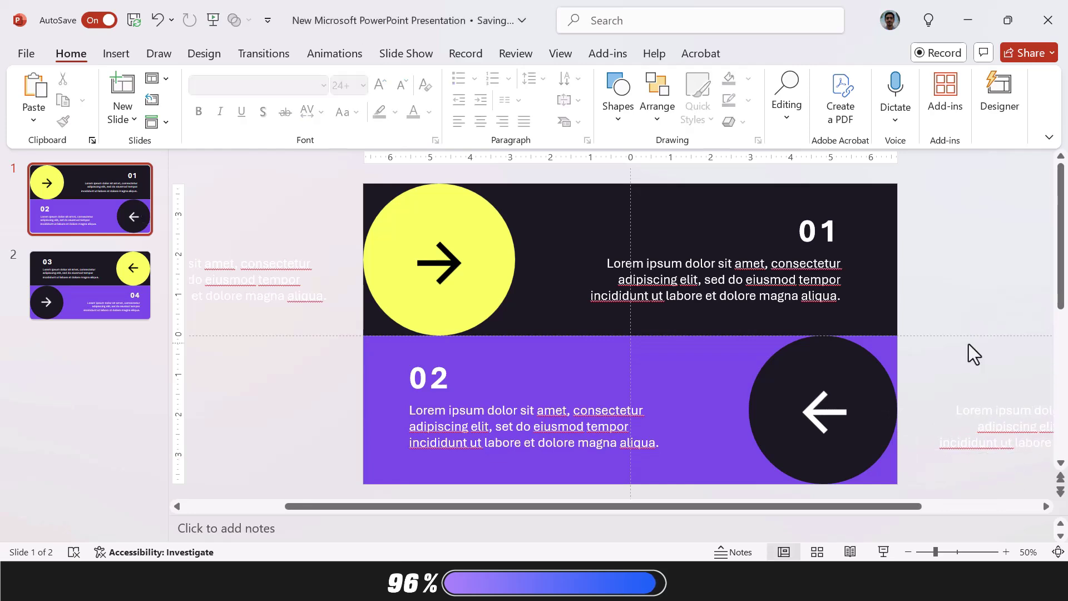
- Apply the Morph transition to both slides
left_click(120, 284)
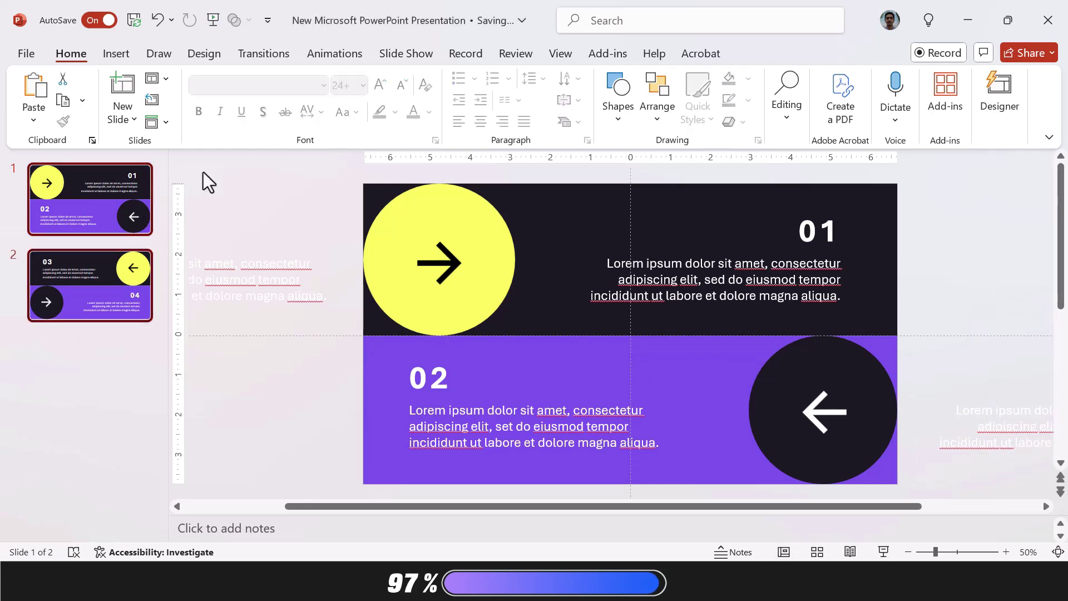
left_click(260, 56)
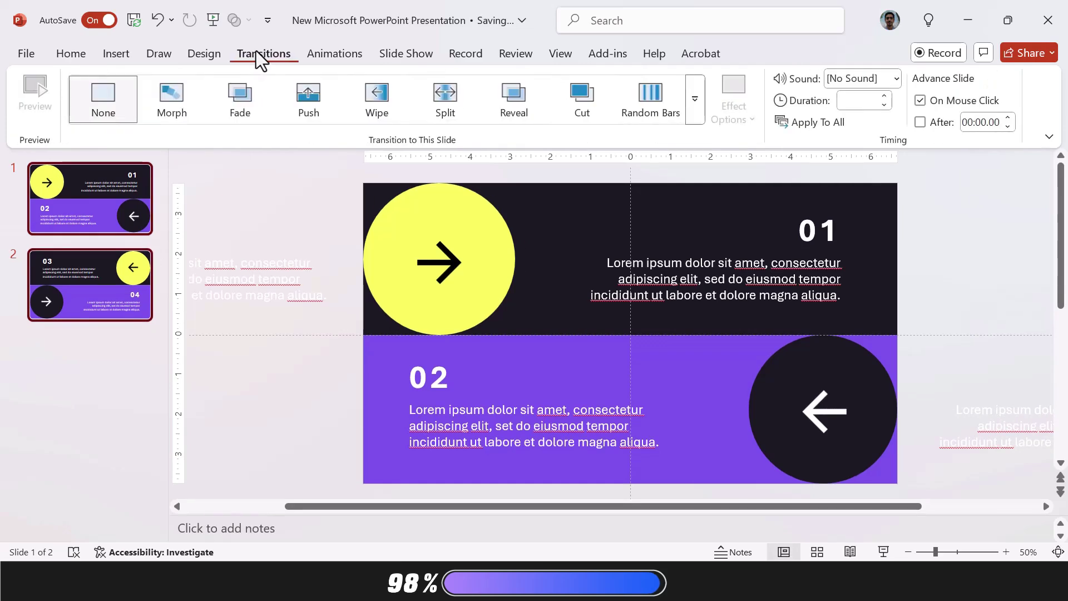
left_click(172, 111)
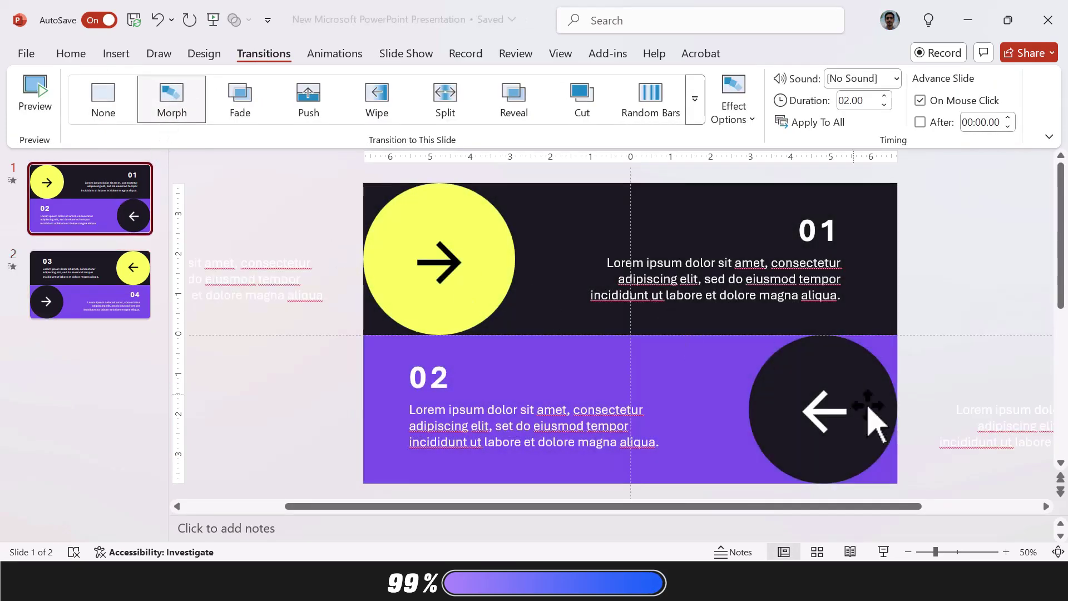
- Run the slide show and morph back and forth between the 01/02 and 03/04 slides
left_click(888, 553)
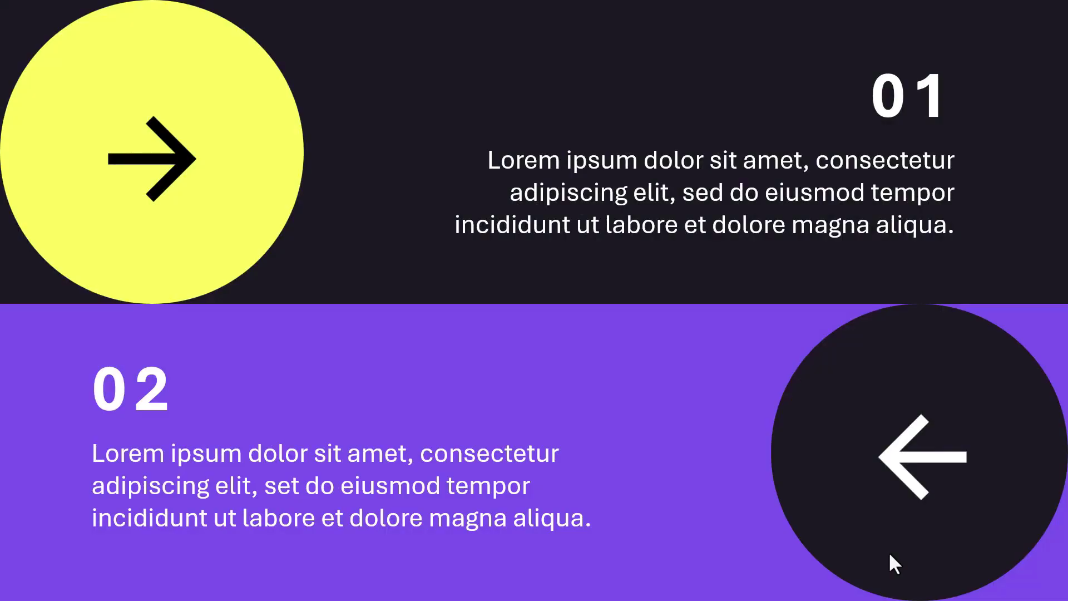
left_click(890, 556)
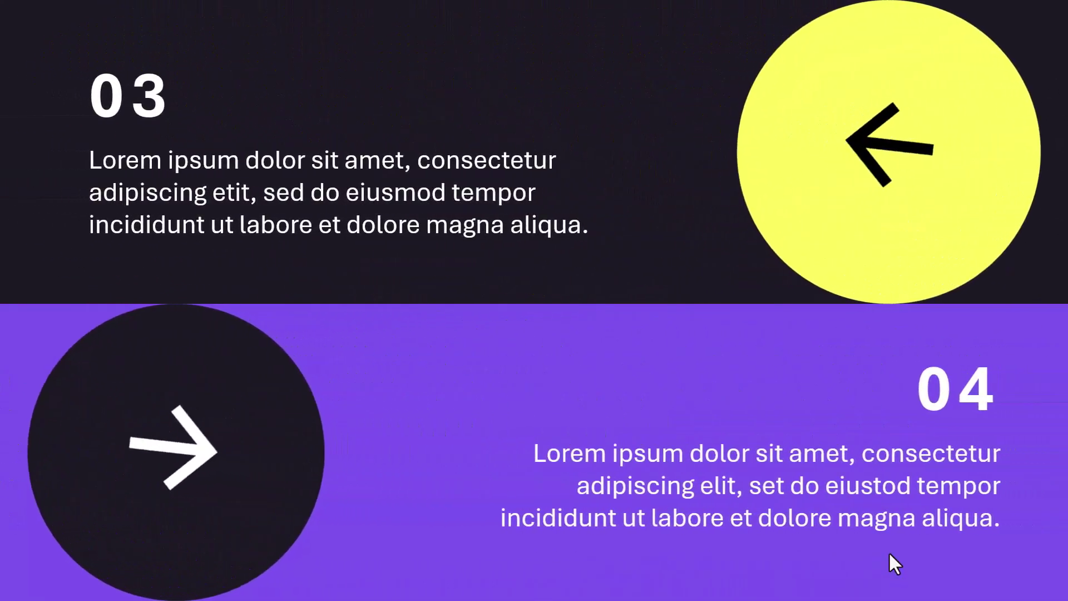
left_click(888, 551)
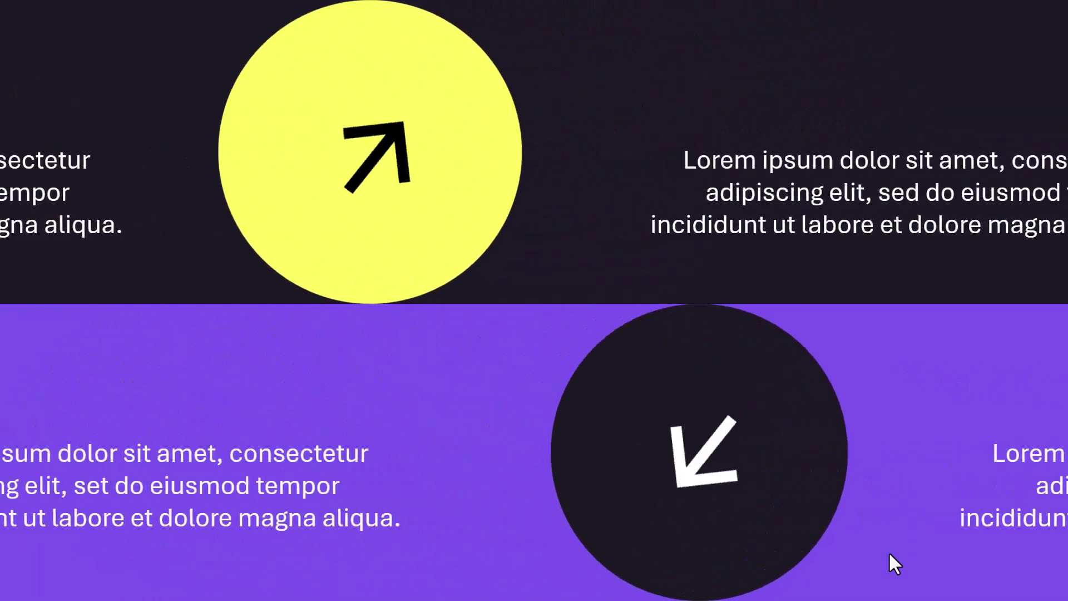
left_click(889, 551)
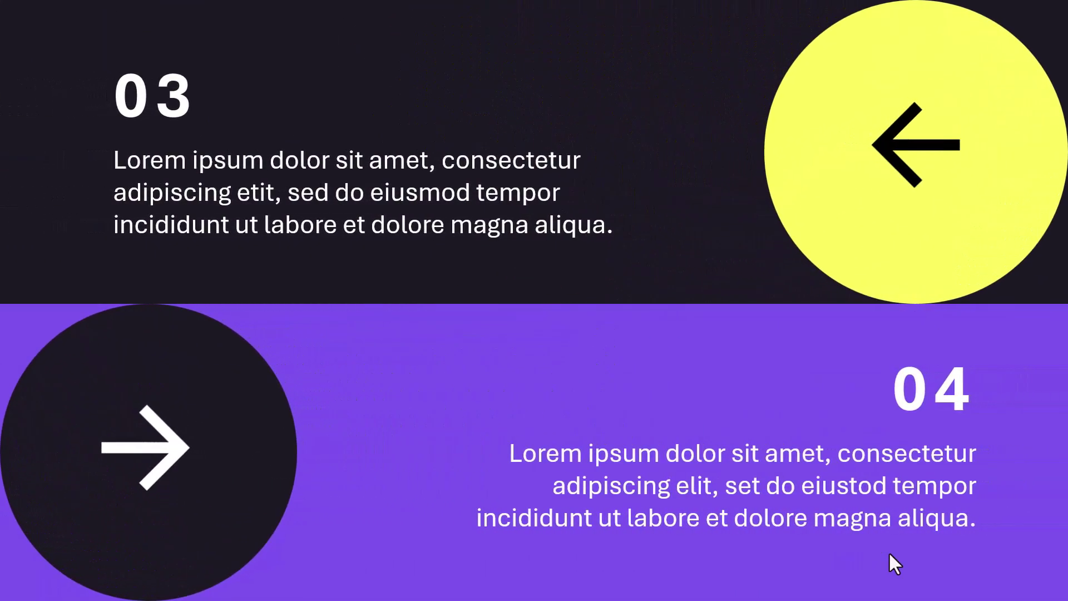
left_click(889, 552)
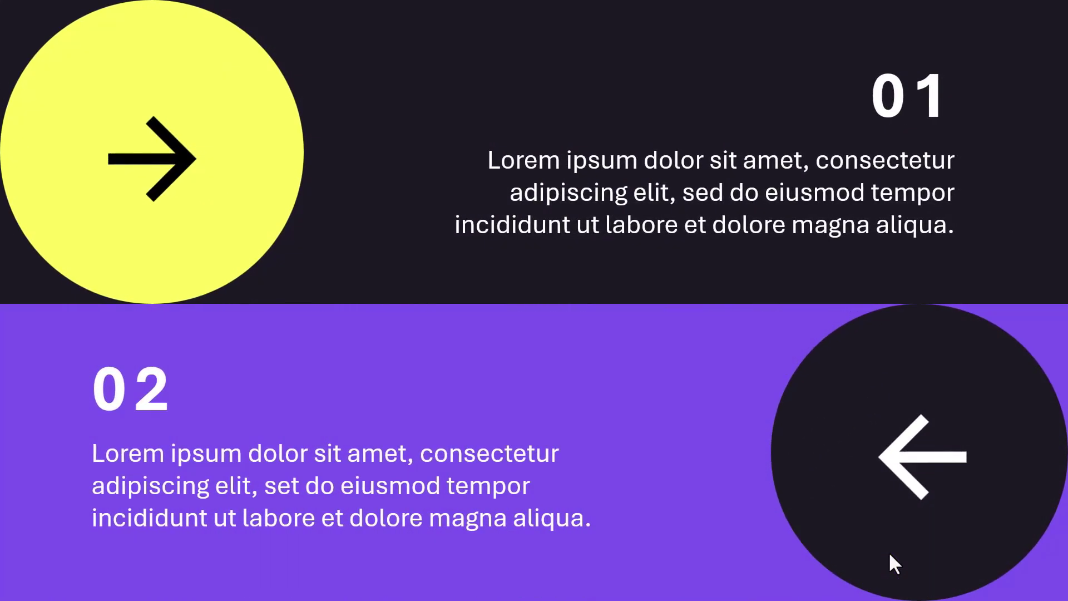
left_click(889, 552)
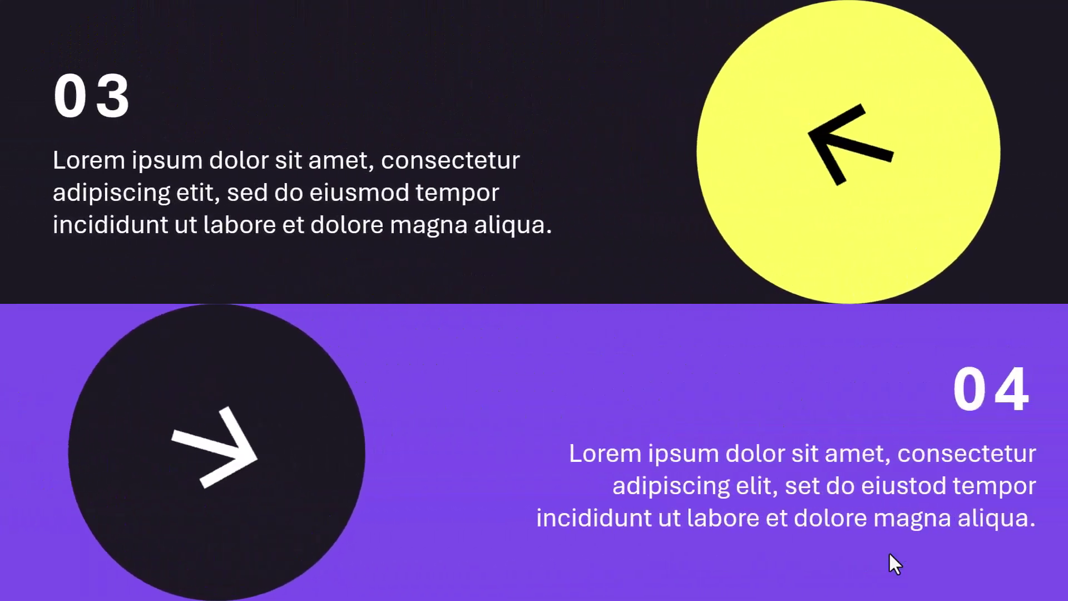